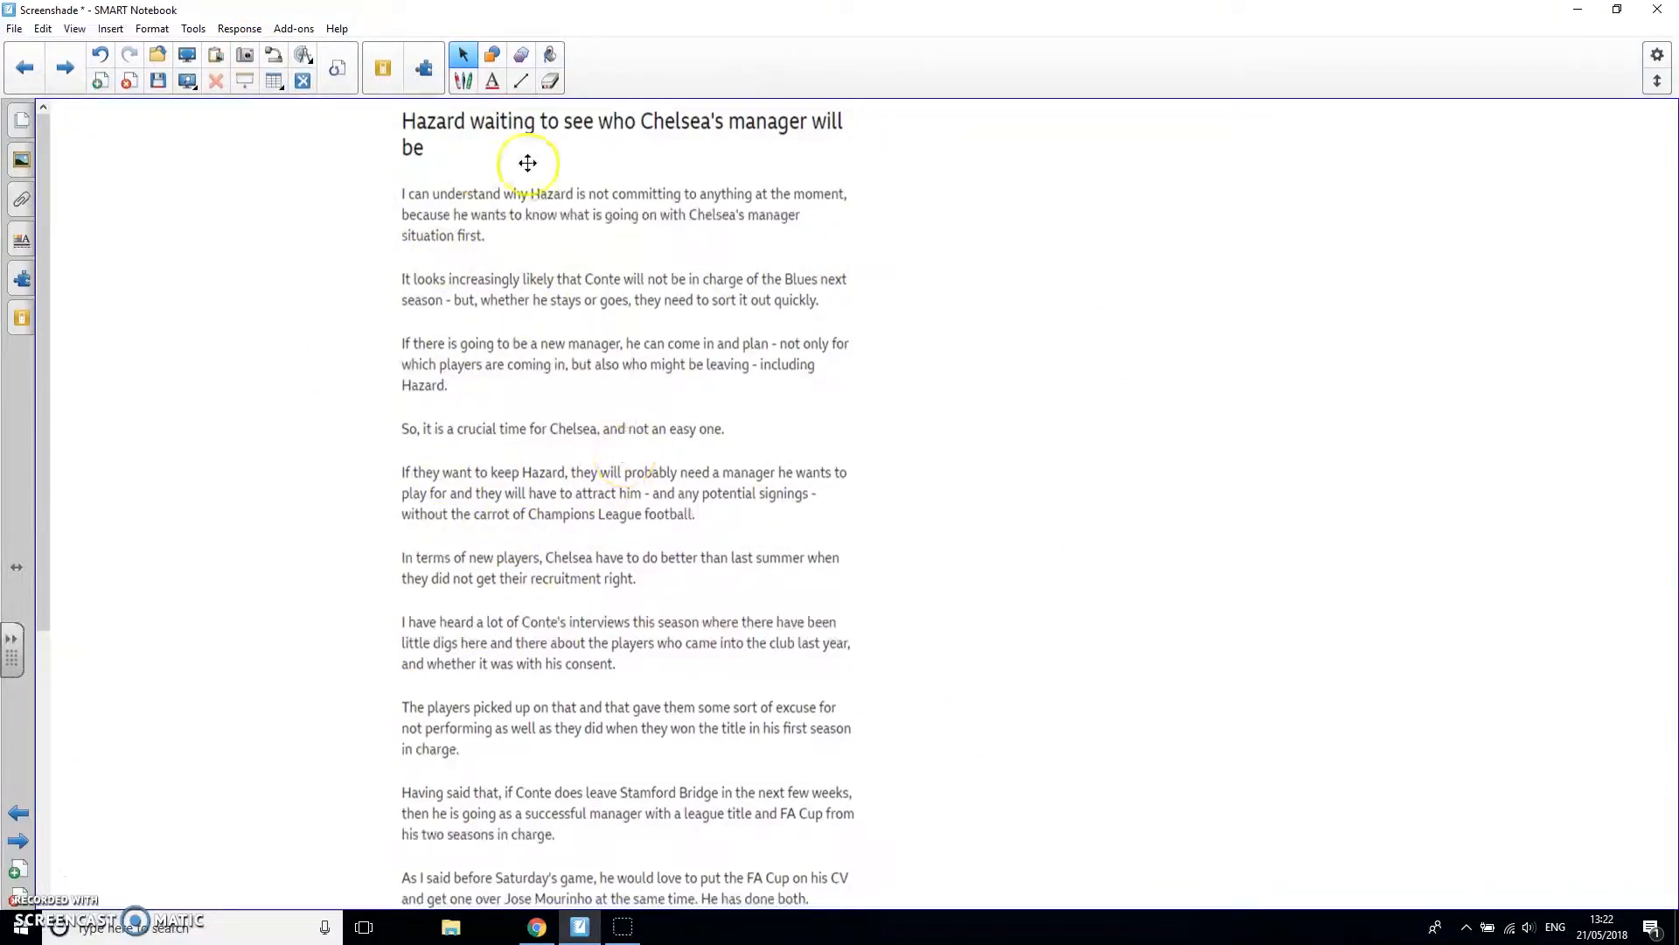
Highlight short phrases in yellow across the first five paragraphs of the article with the Highlighter
click(463, 88)
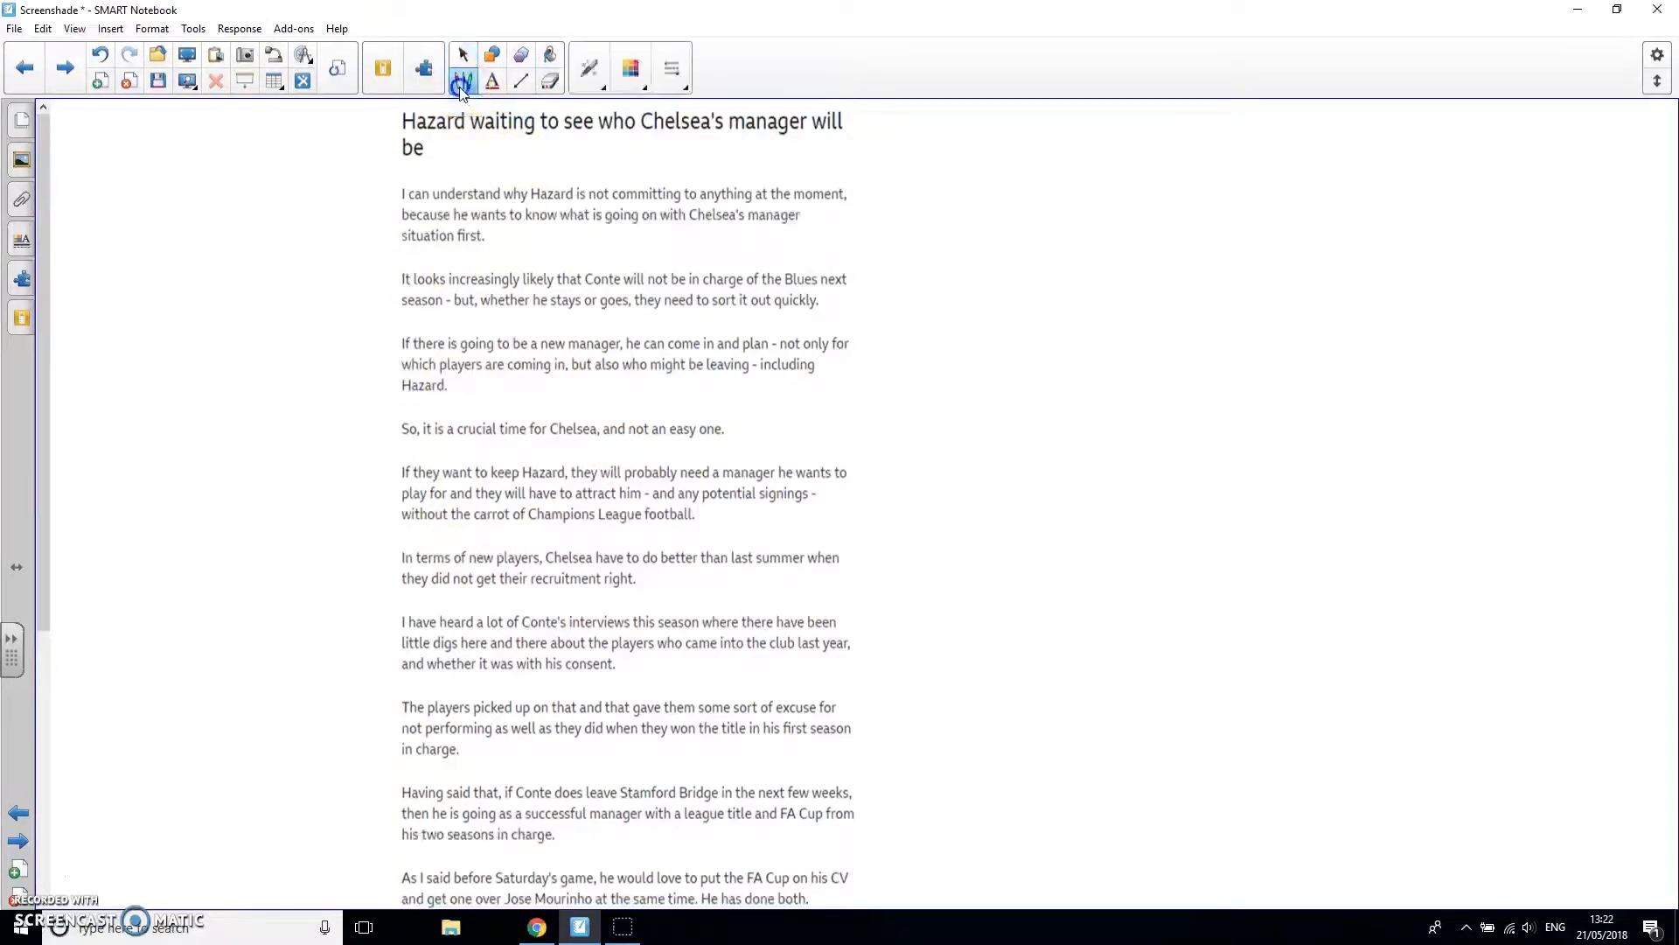
click(600, 79)
click(600, 79)
click(602, 86)
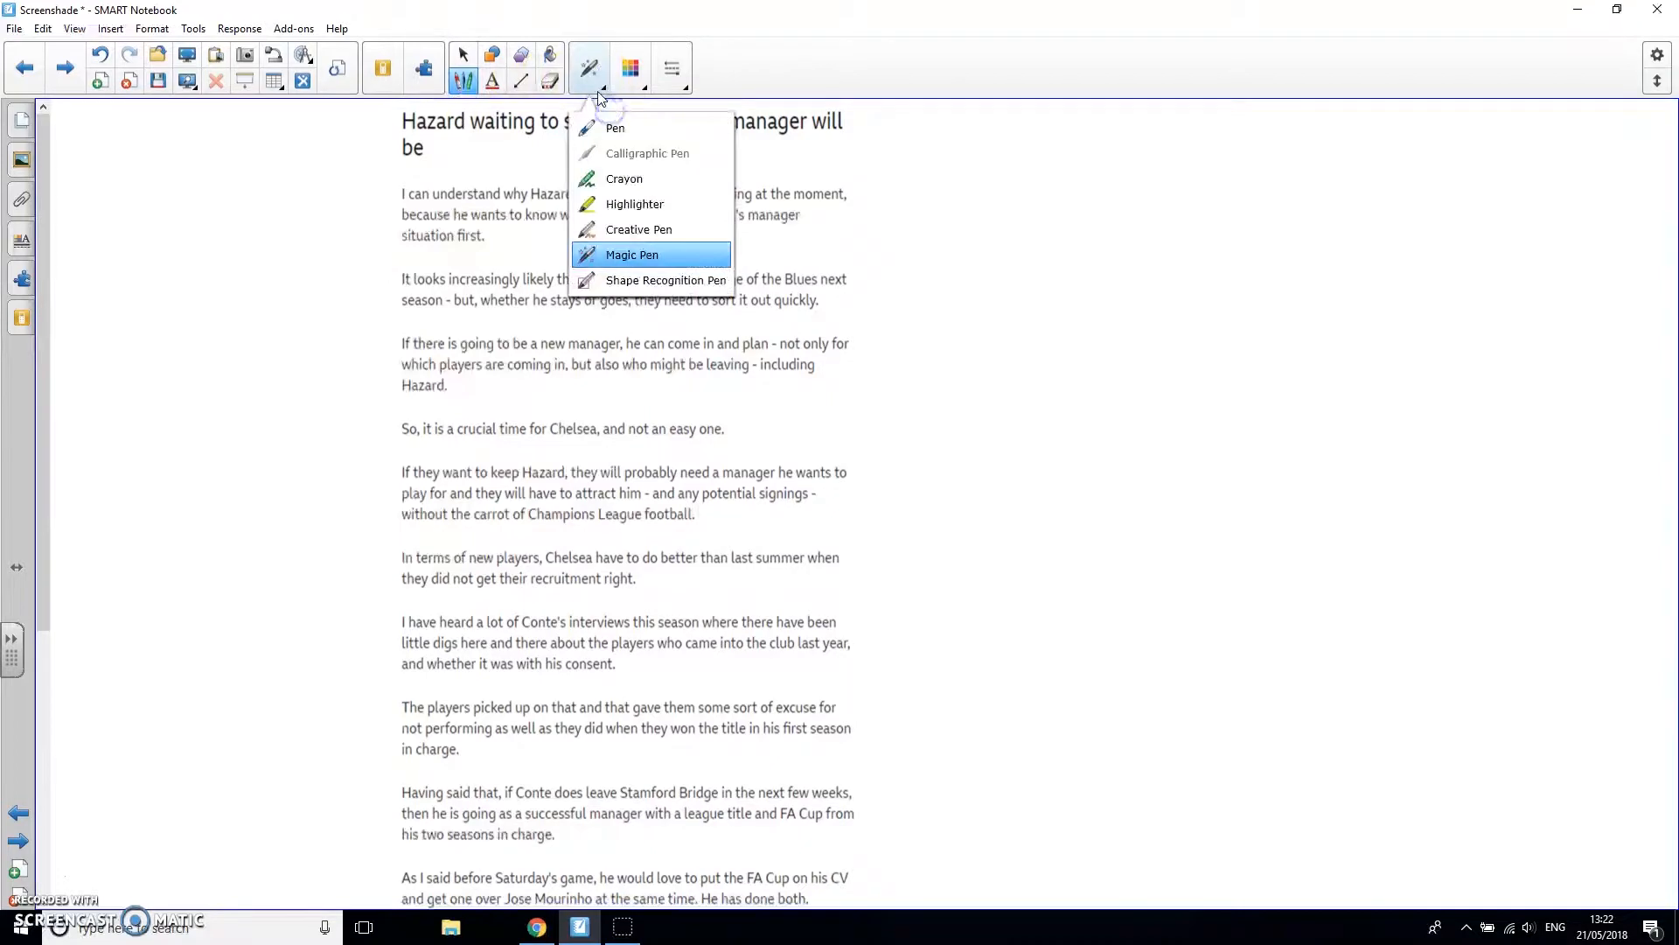
click(608, 202)
drag(489, 185, 527, 191)
drag(509, 301, 628, 302)
drag(422, 429, 551, 428)
drag(518, 492, 641, 493)
drag(514, 514, 639, 513)
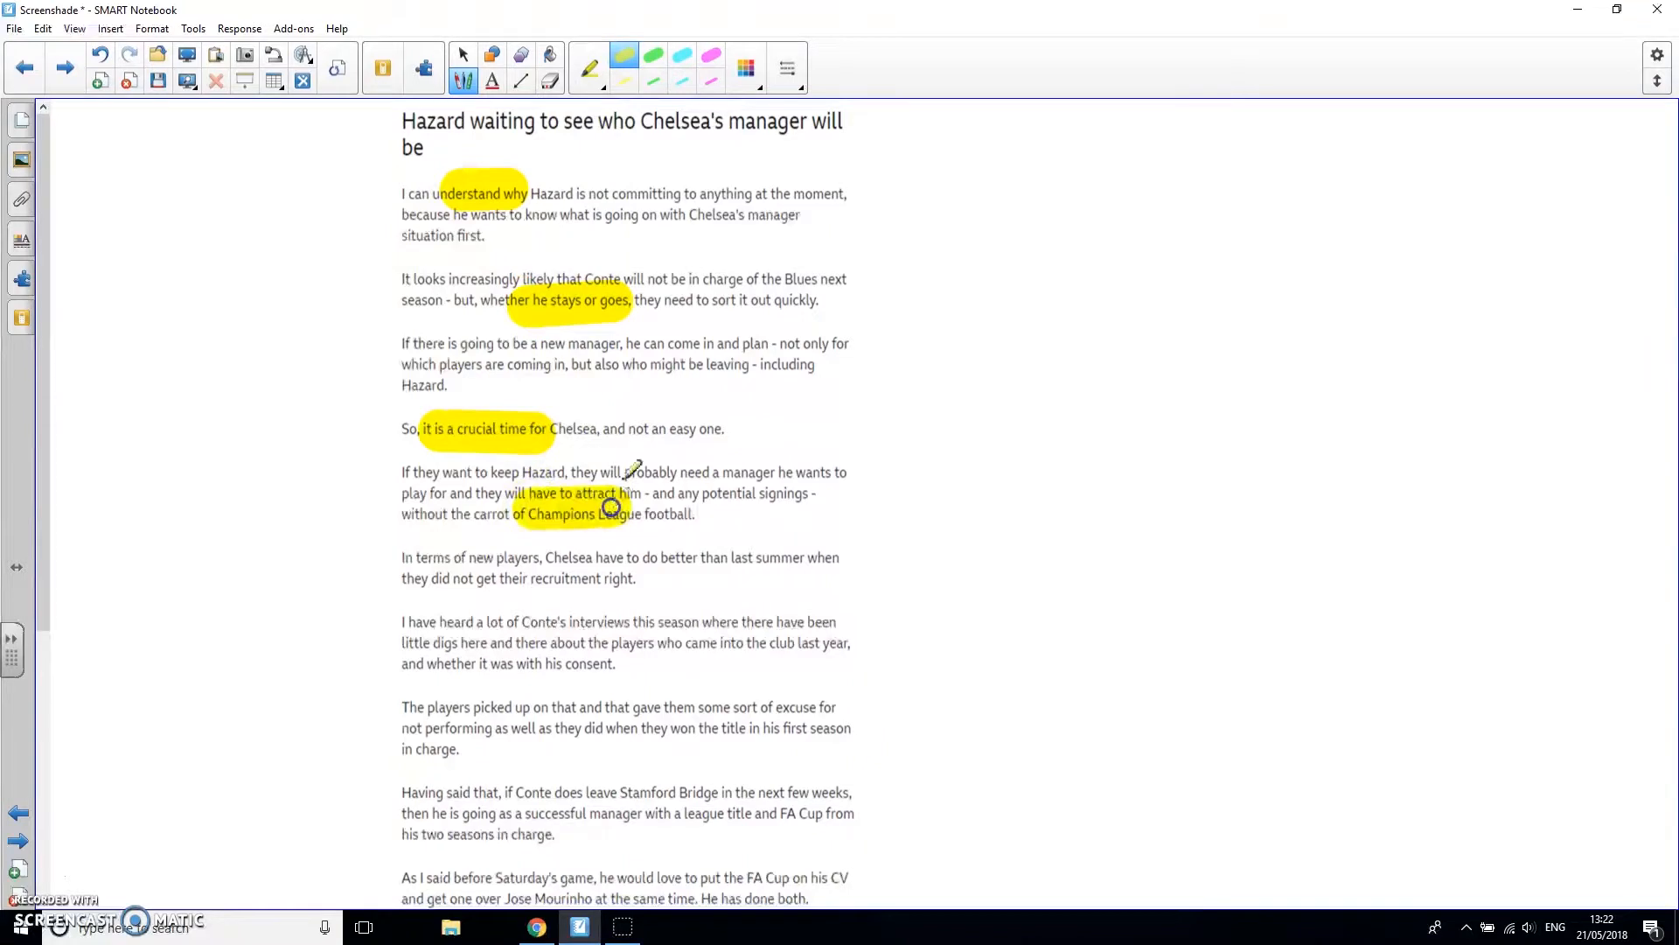
Spotlight part of the article by circling it with the Magic Pen, shrink the spotlight over the middle paragraphs, and close it
click(602, 87)
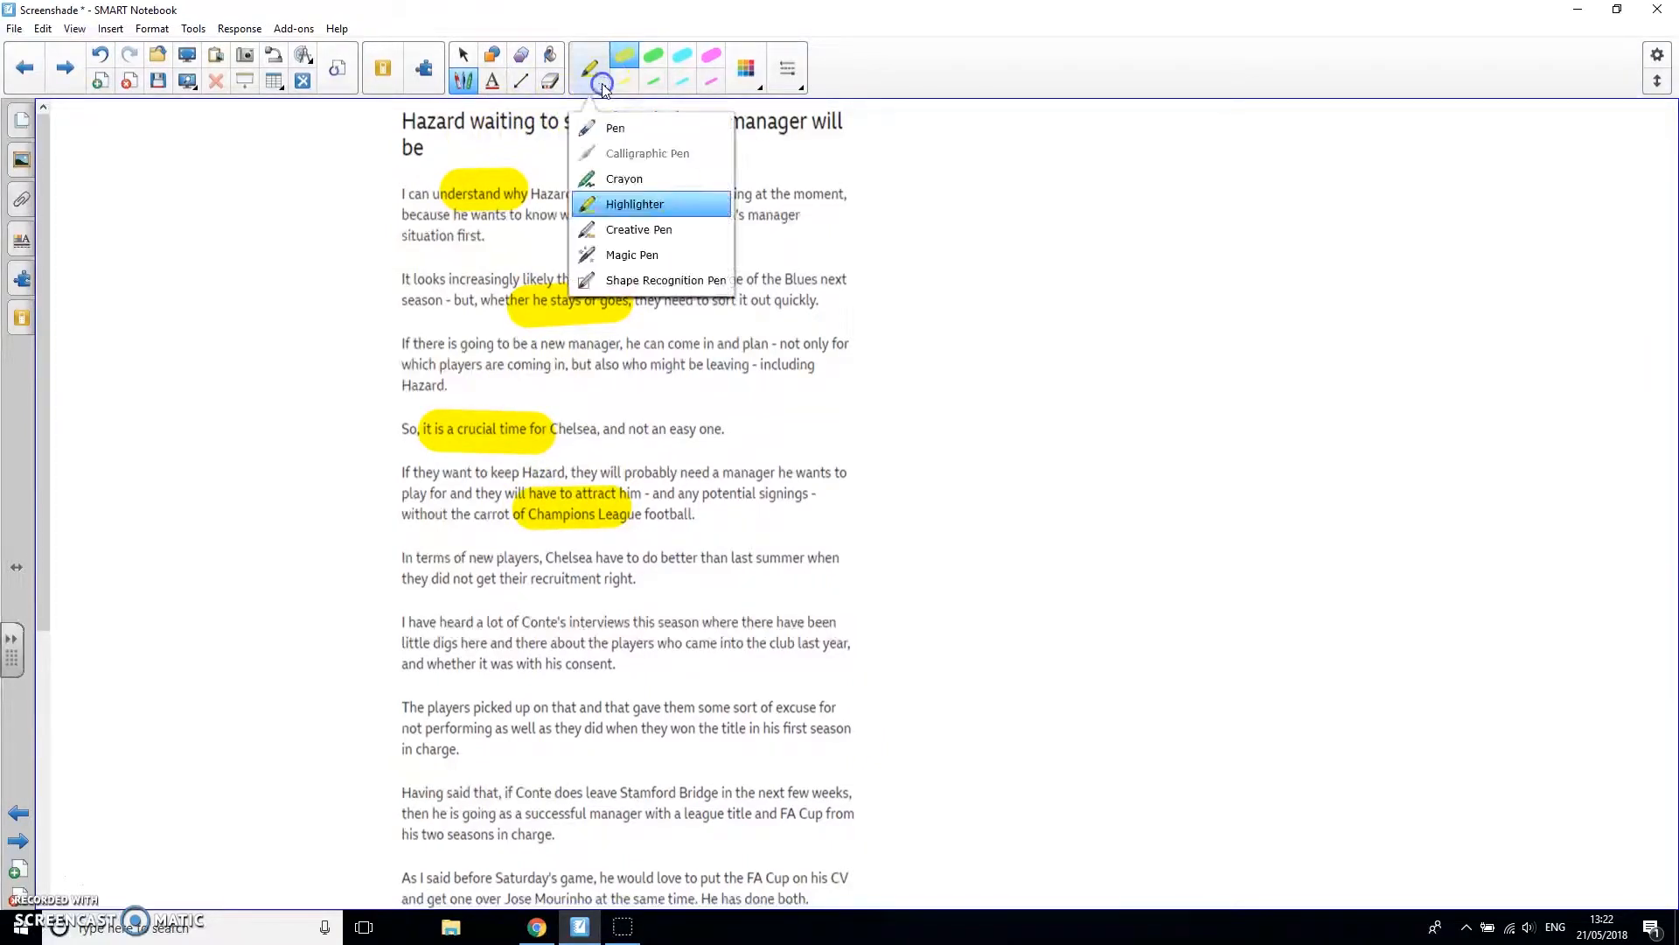
click(629, 255)
mouse_move(603, 577)
mouse_down()
mouse_move(634, 726)
mouse_move(752, 586)
mouse_move(602, 582)
mouse_up()
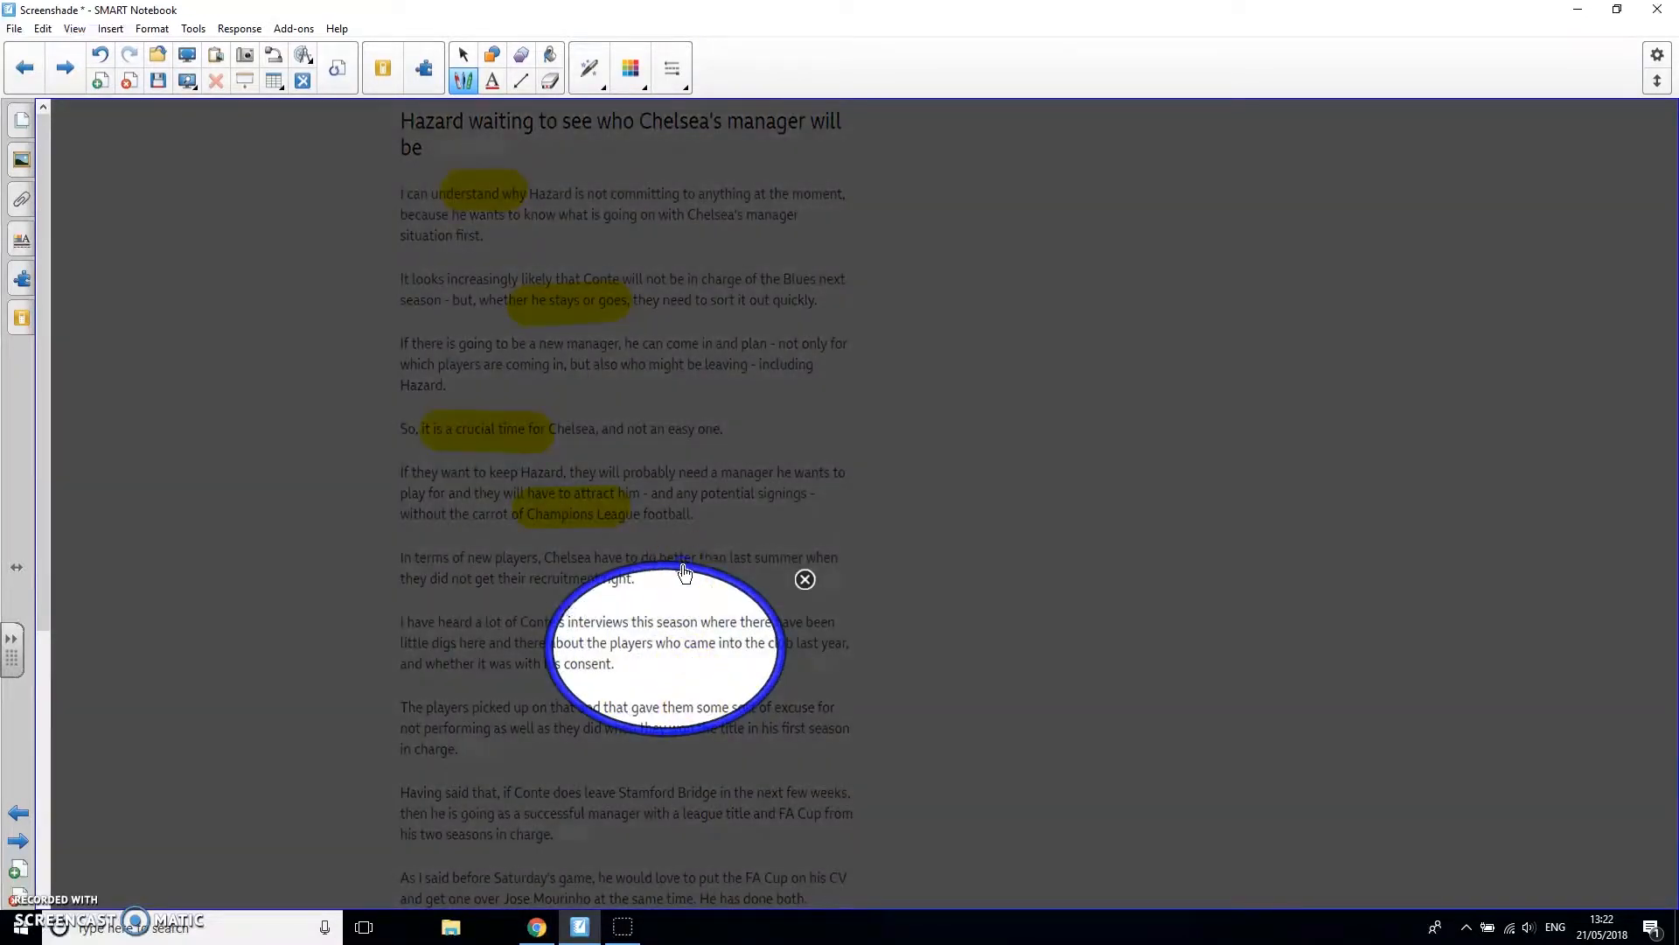
drag(685, 573, 753, 386)
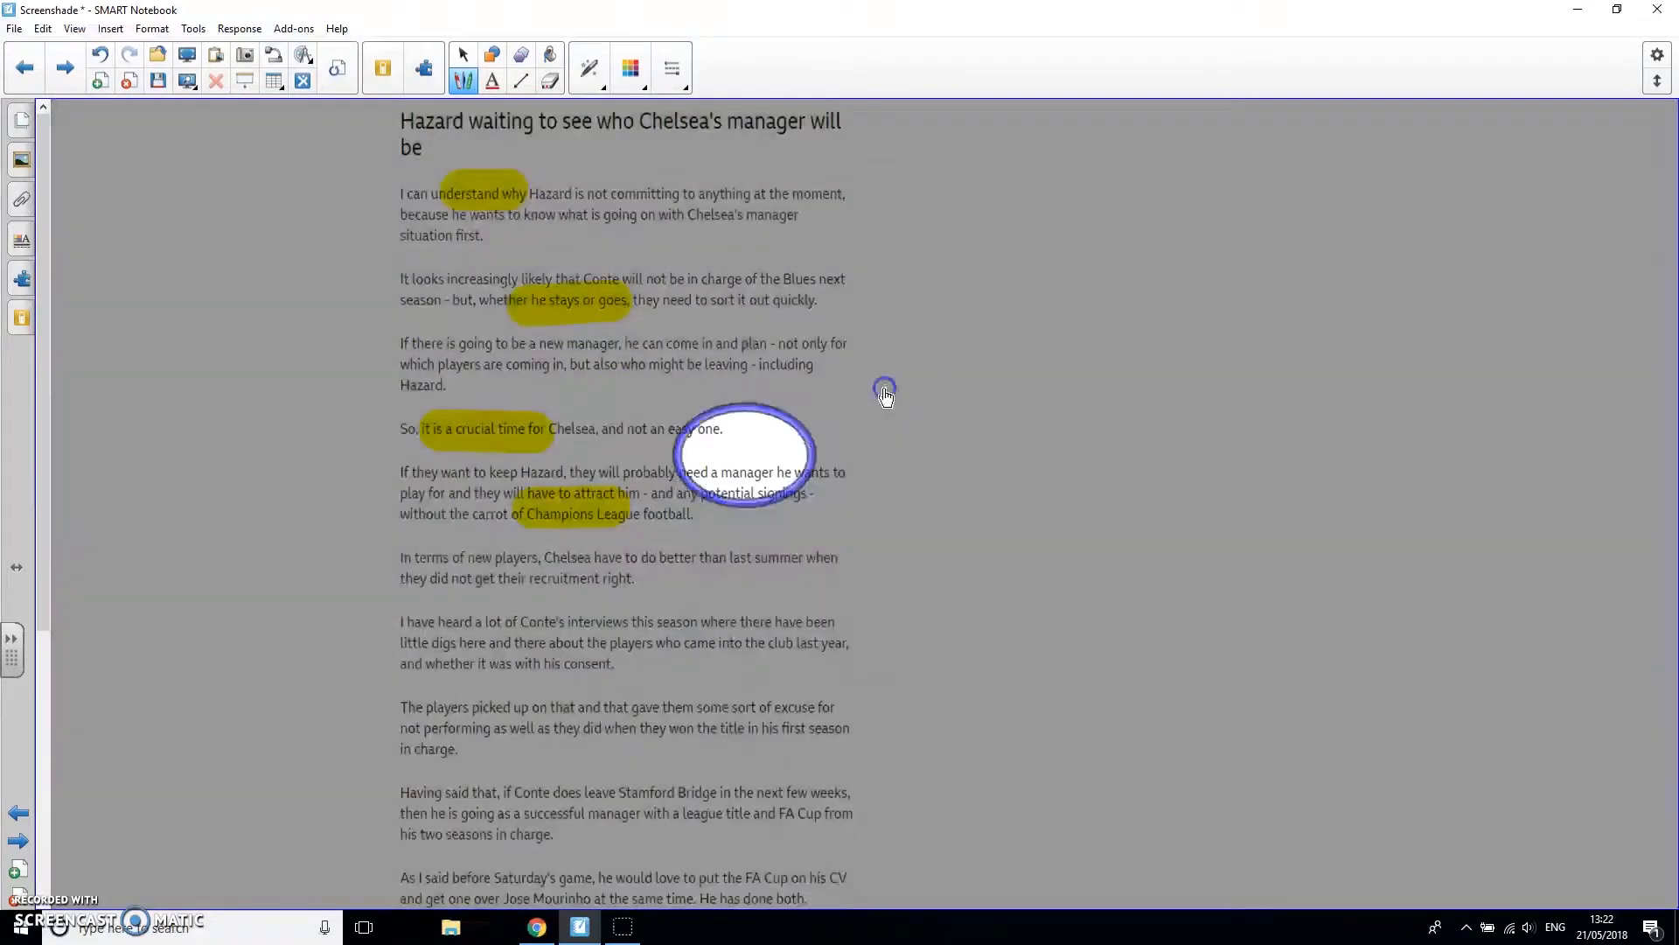
click(884, 389)
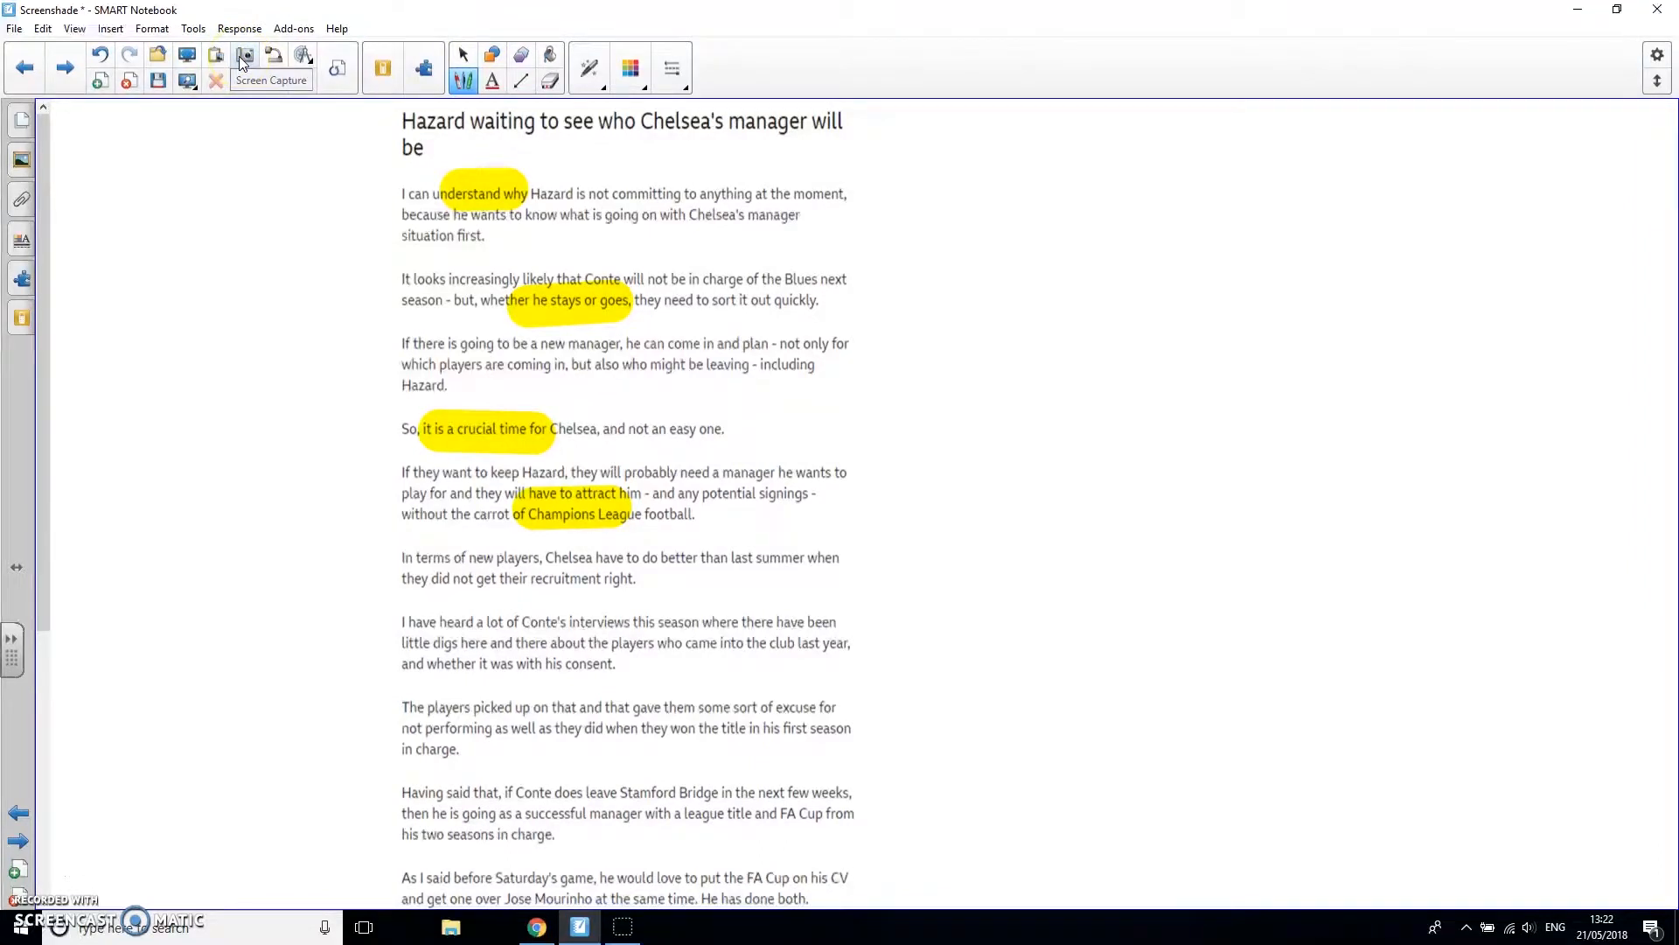
Rub across the article's upper paragraphs with the Eraser
click(564, 146)
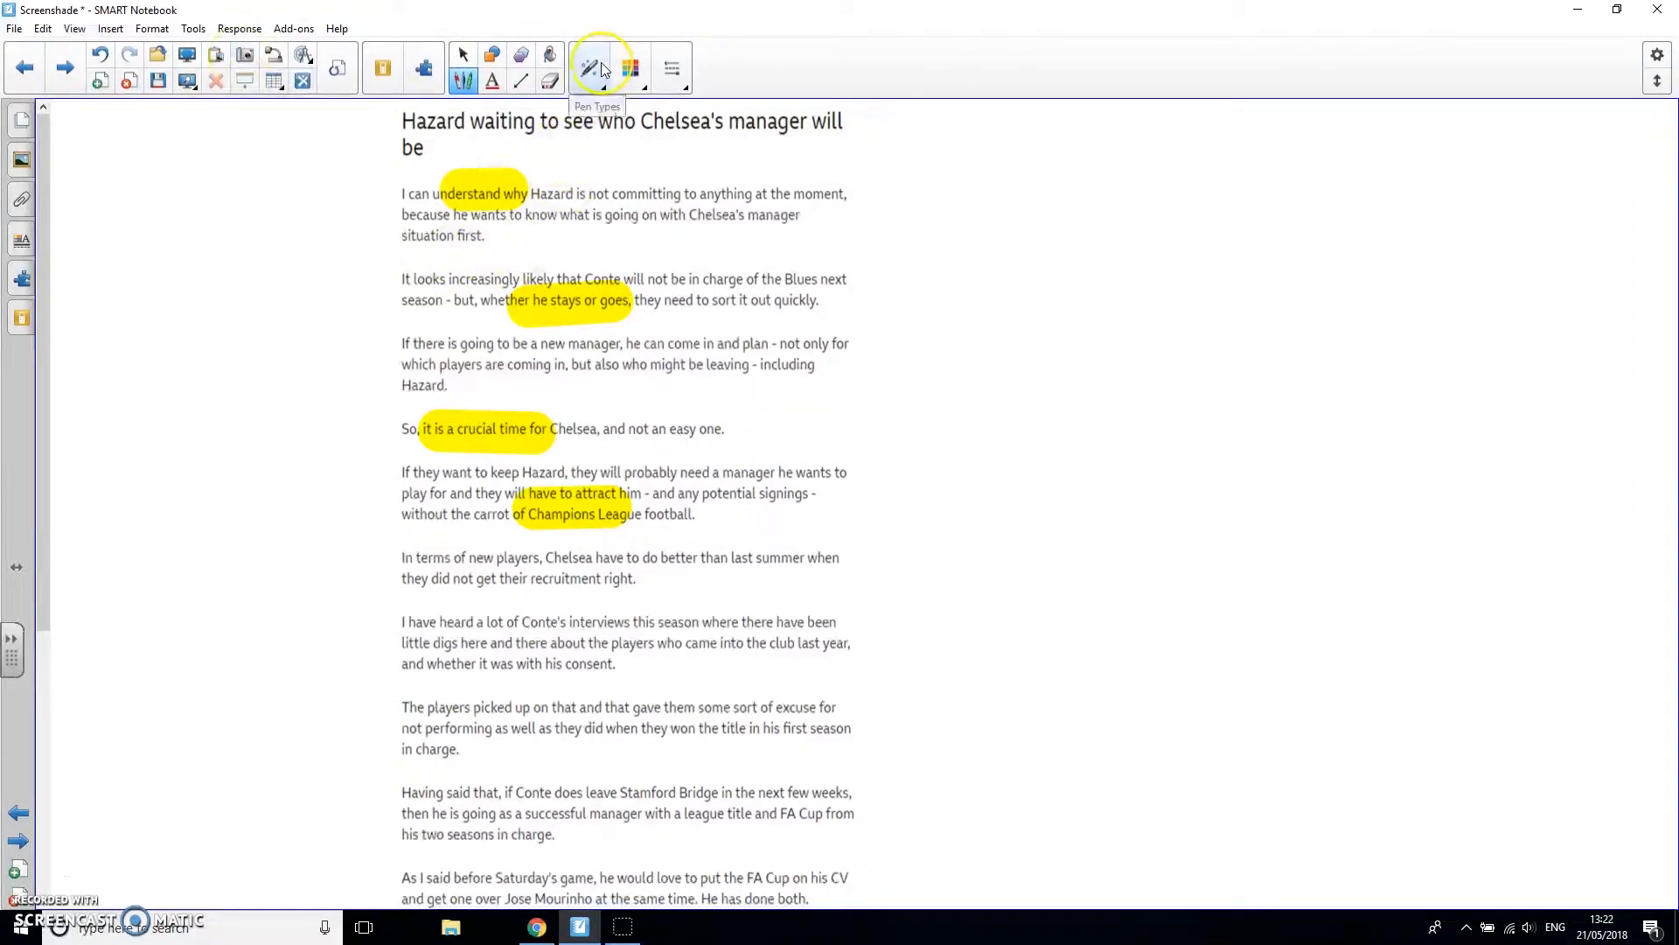
click(549, 81)
mouse_move(413, 226)
mouse_down()
mouse_move(538, 232)
mouse_move(612, 300)
mouse_move(510, 470)
mouse_move(473, 444)
mouse_move(643, 489)
mouse_up()
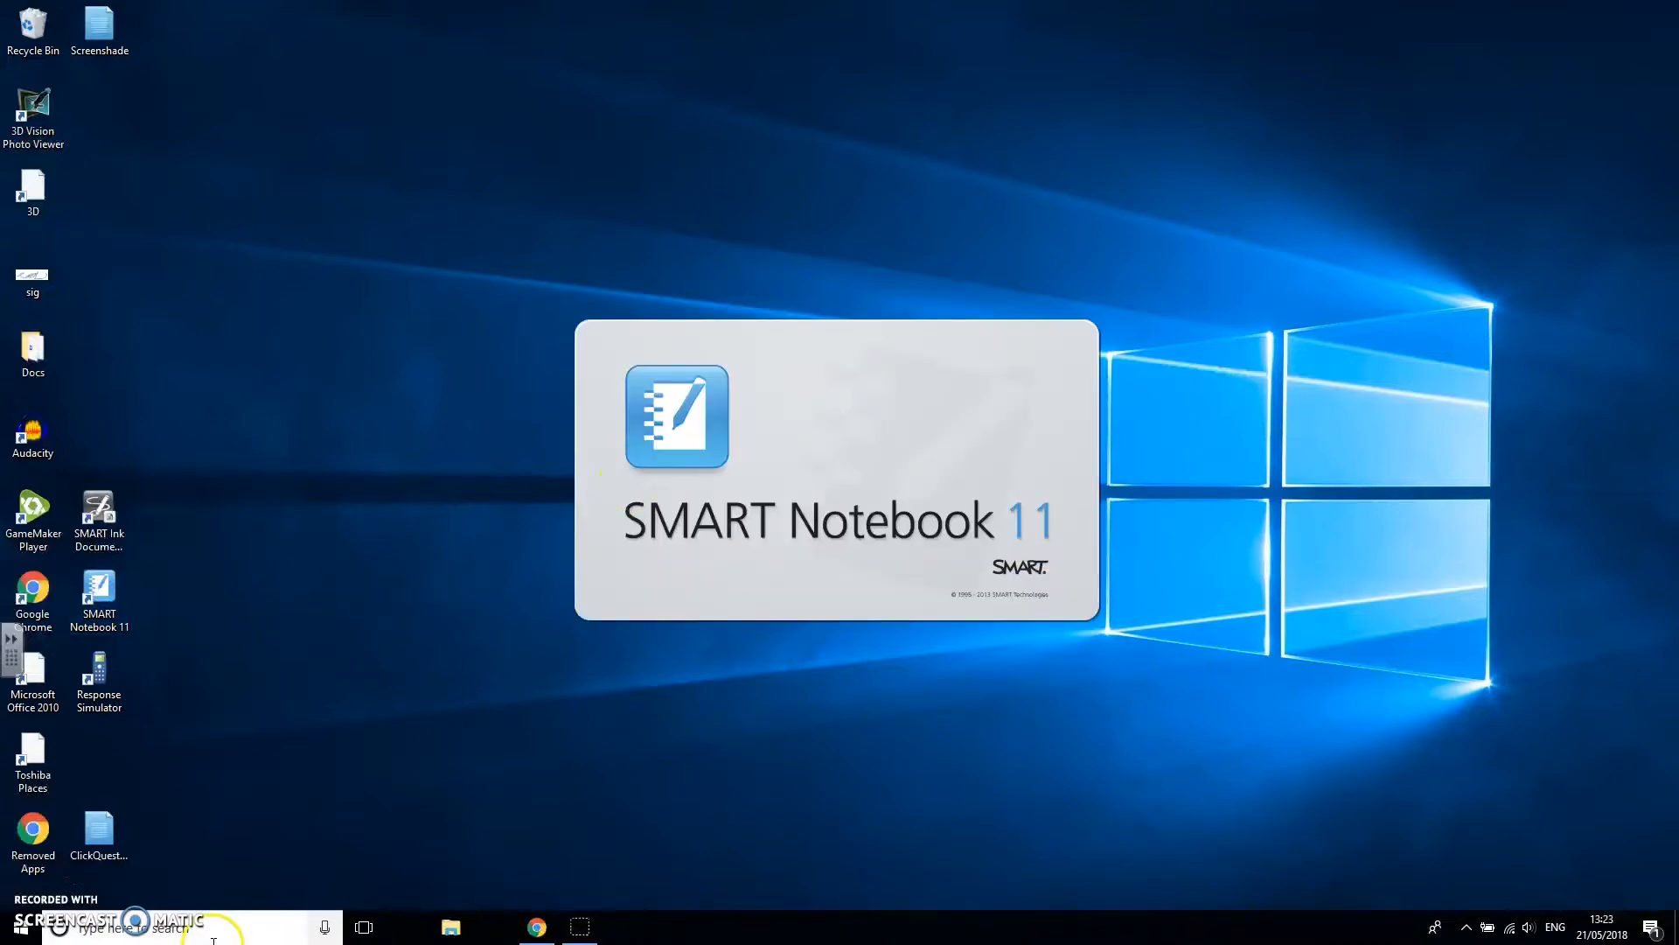
click(131, 927)
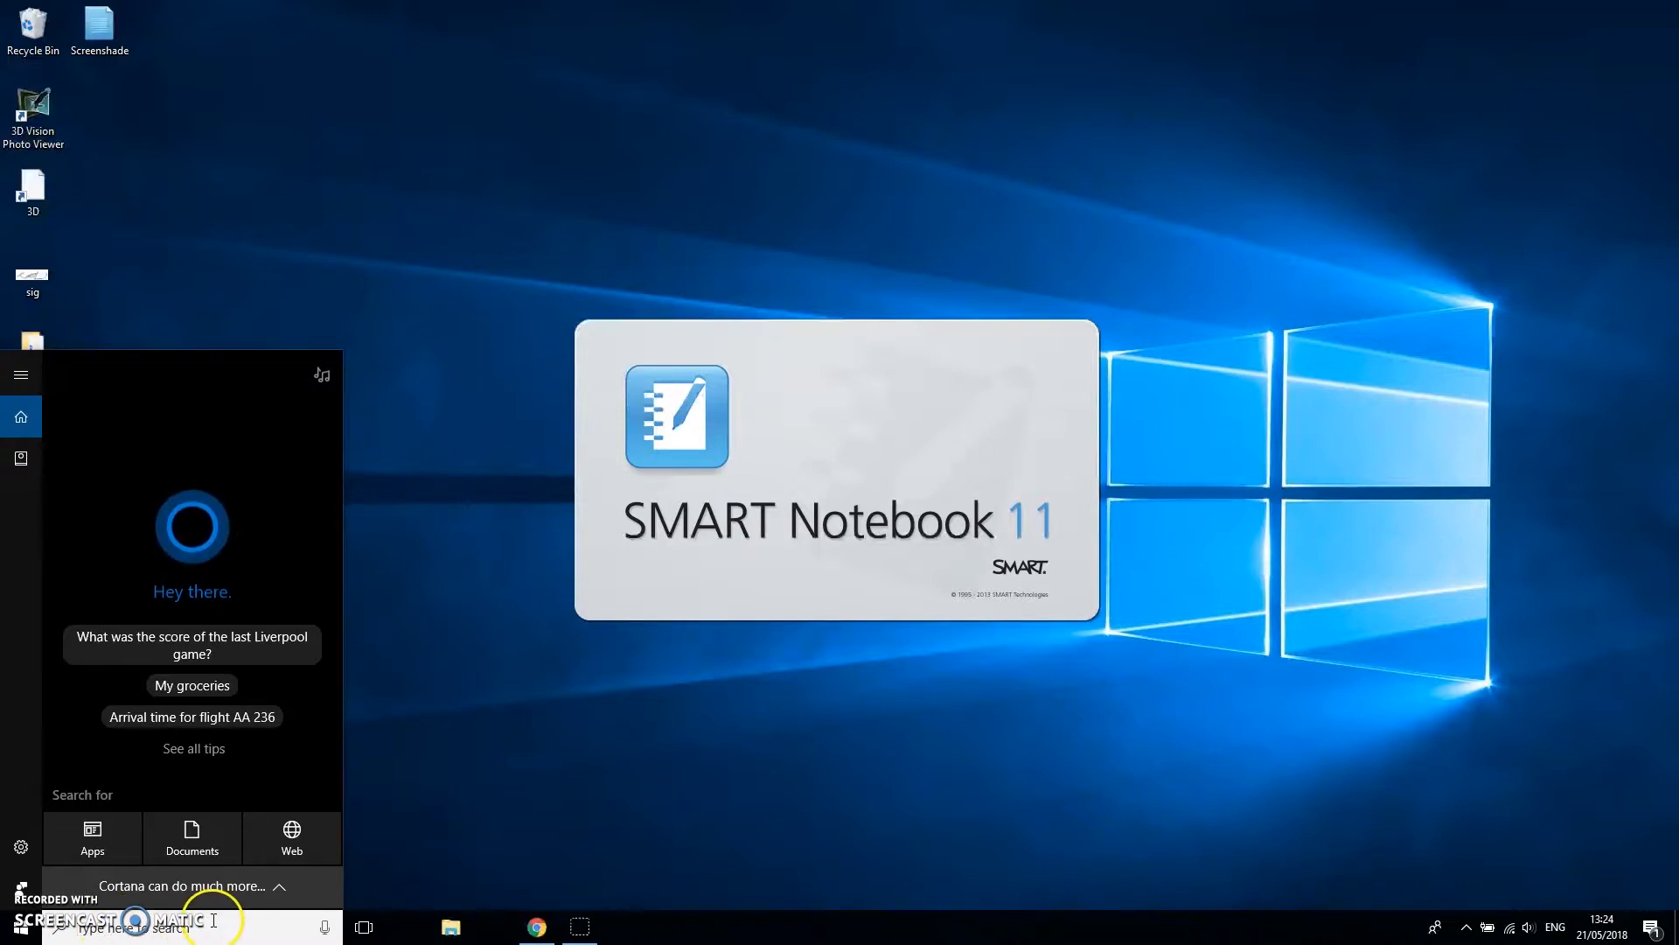
click(525, 817)
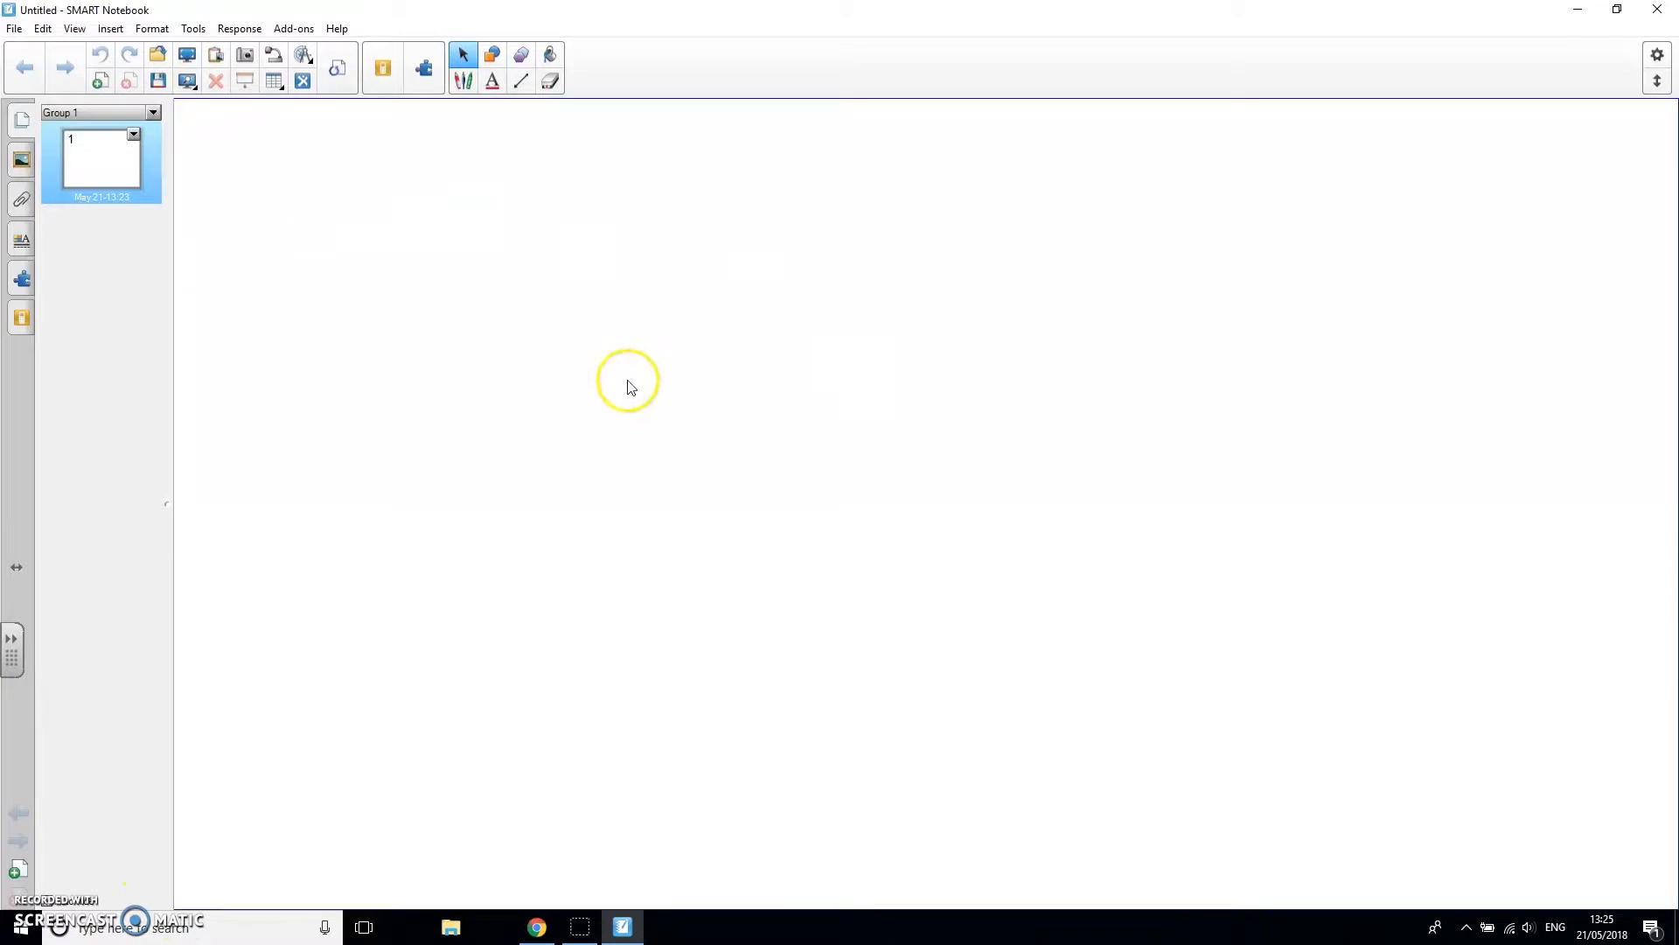
click(16, 30)
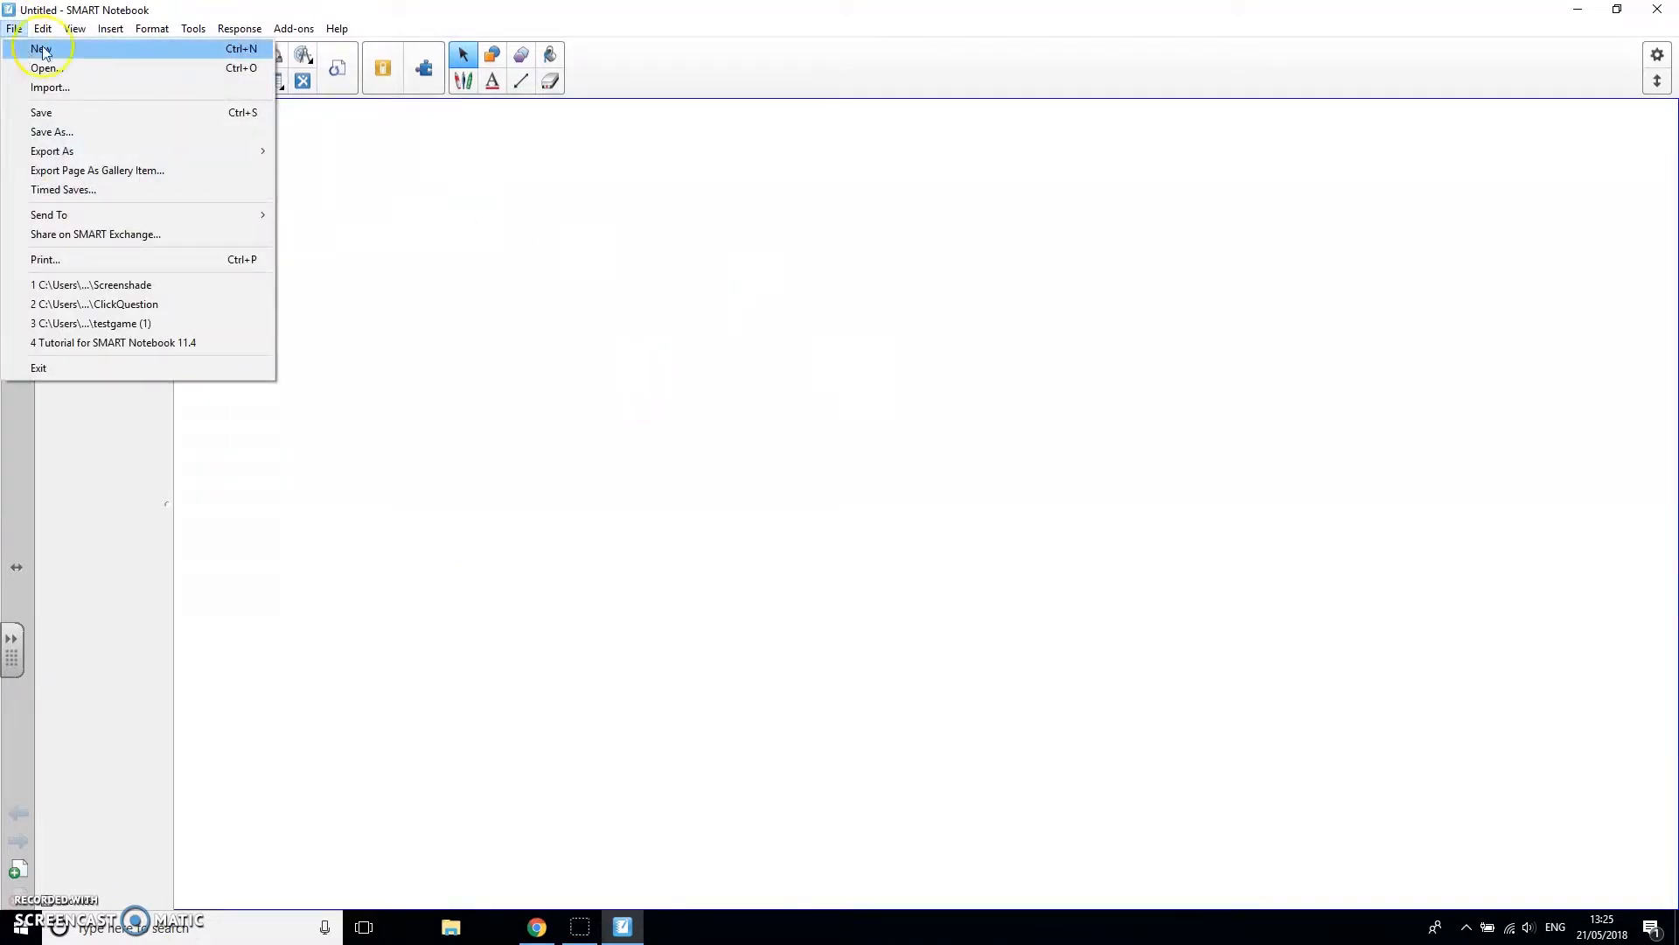
mouse_move(110, 30)
click(705, 363)
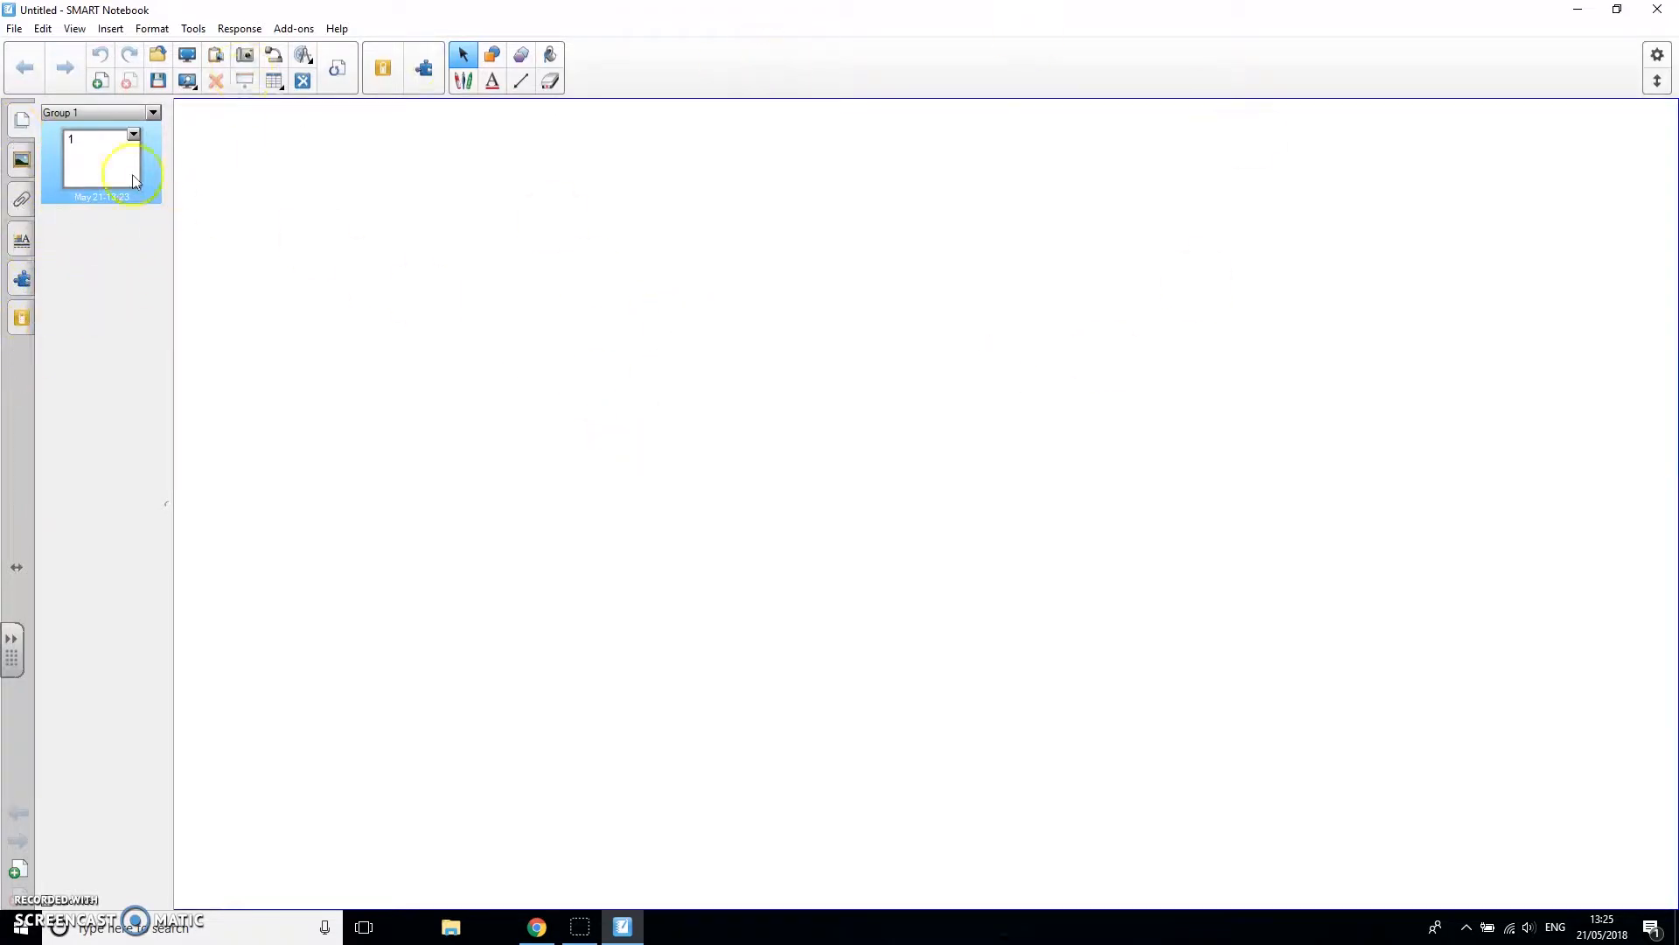
Move the toolbar below the page and the page sorter to the opposite side, and return both to their original places
click(1660, 87)
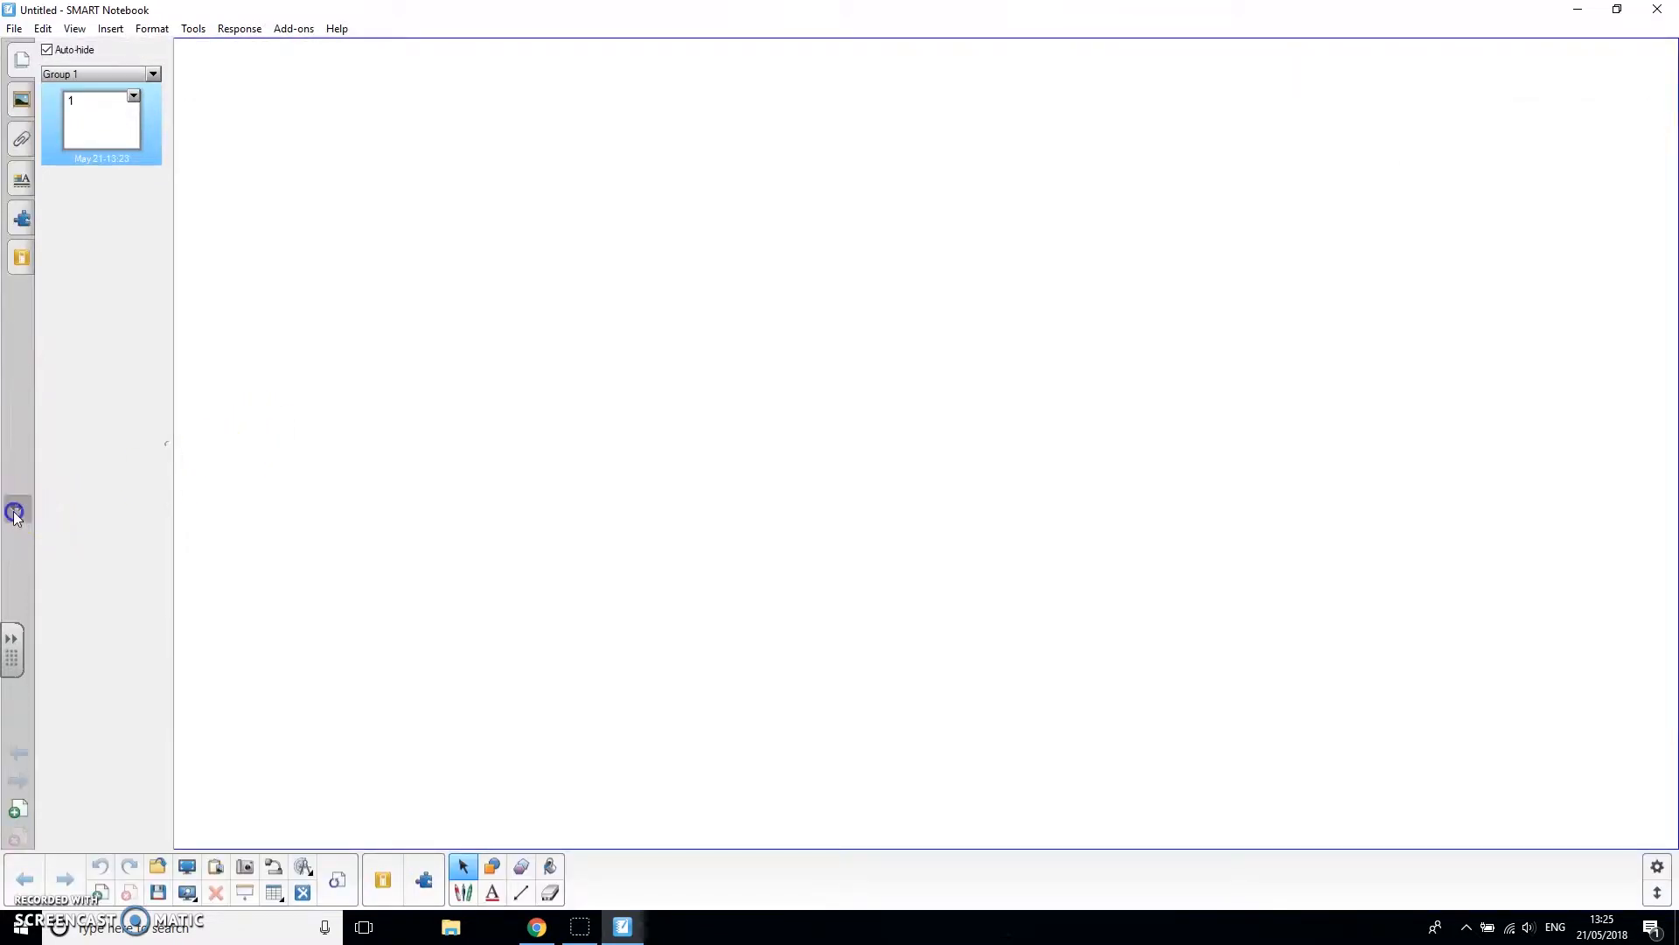
click(15, 515)
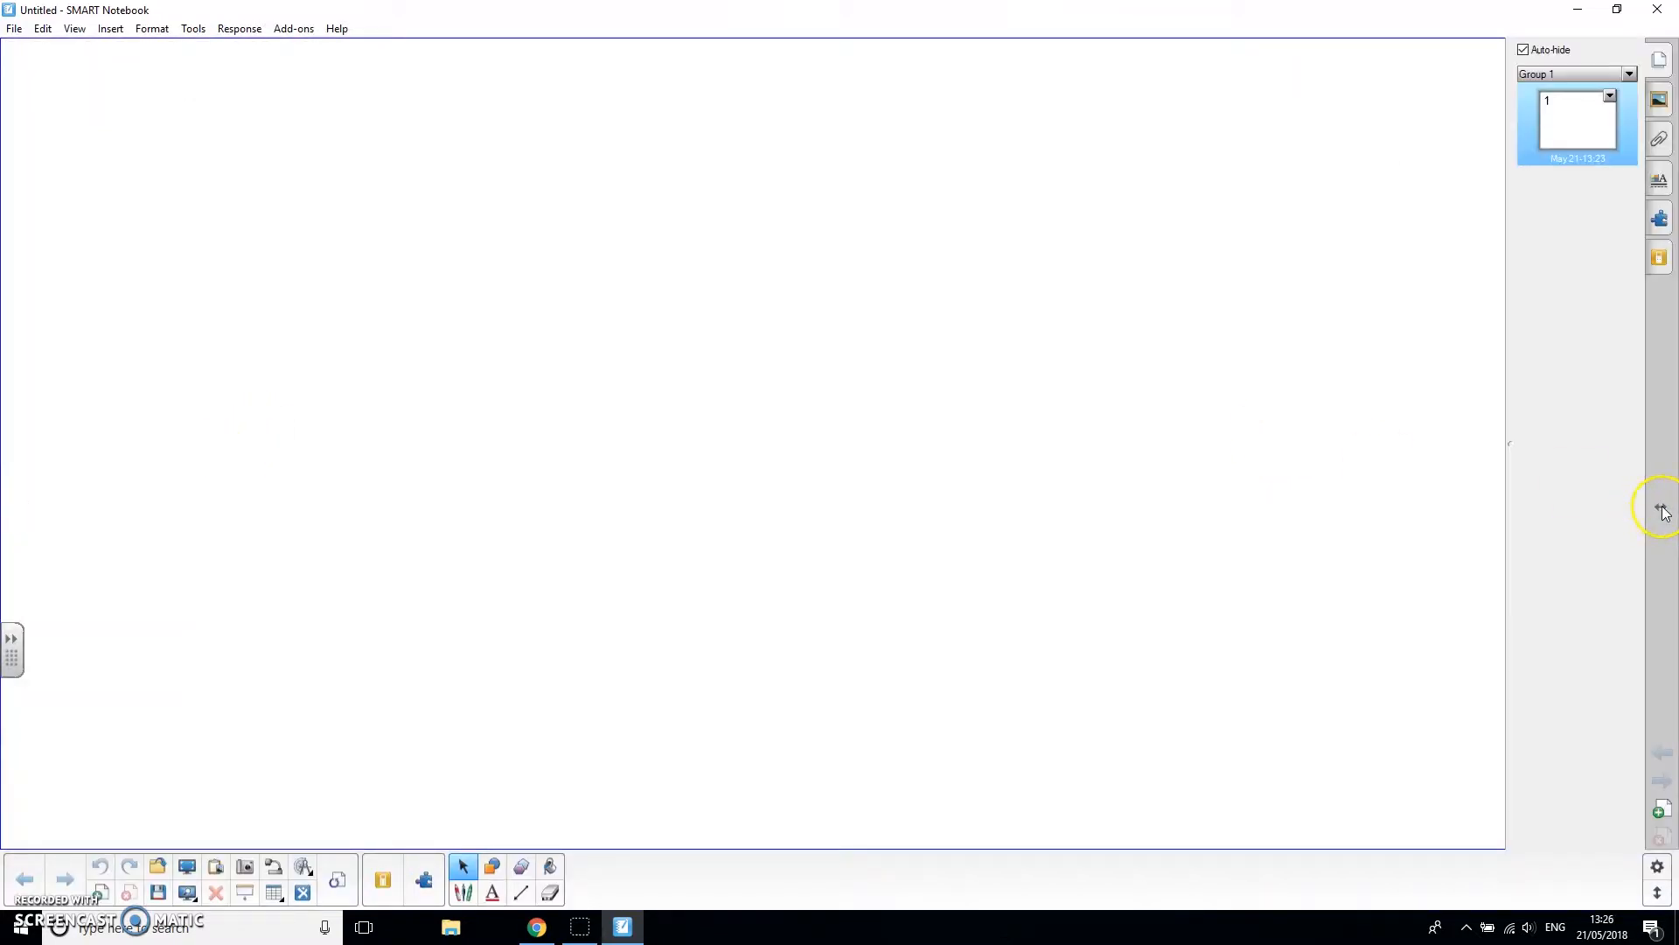
click(1661, 511)
click(1657, 892)
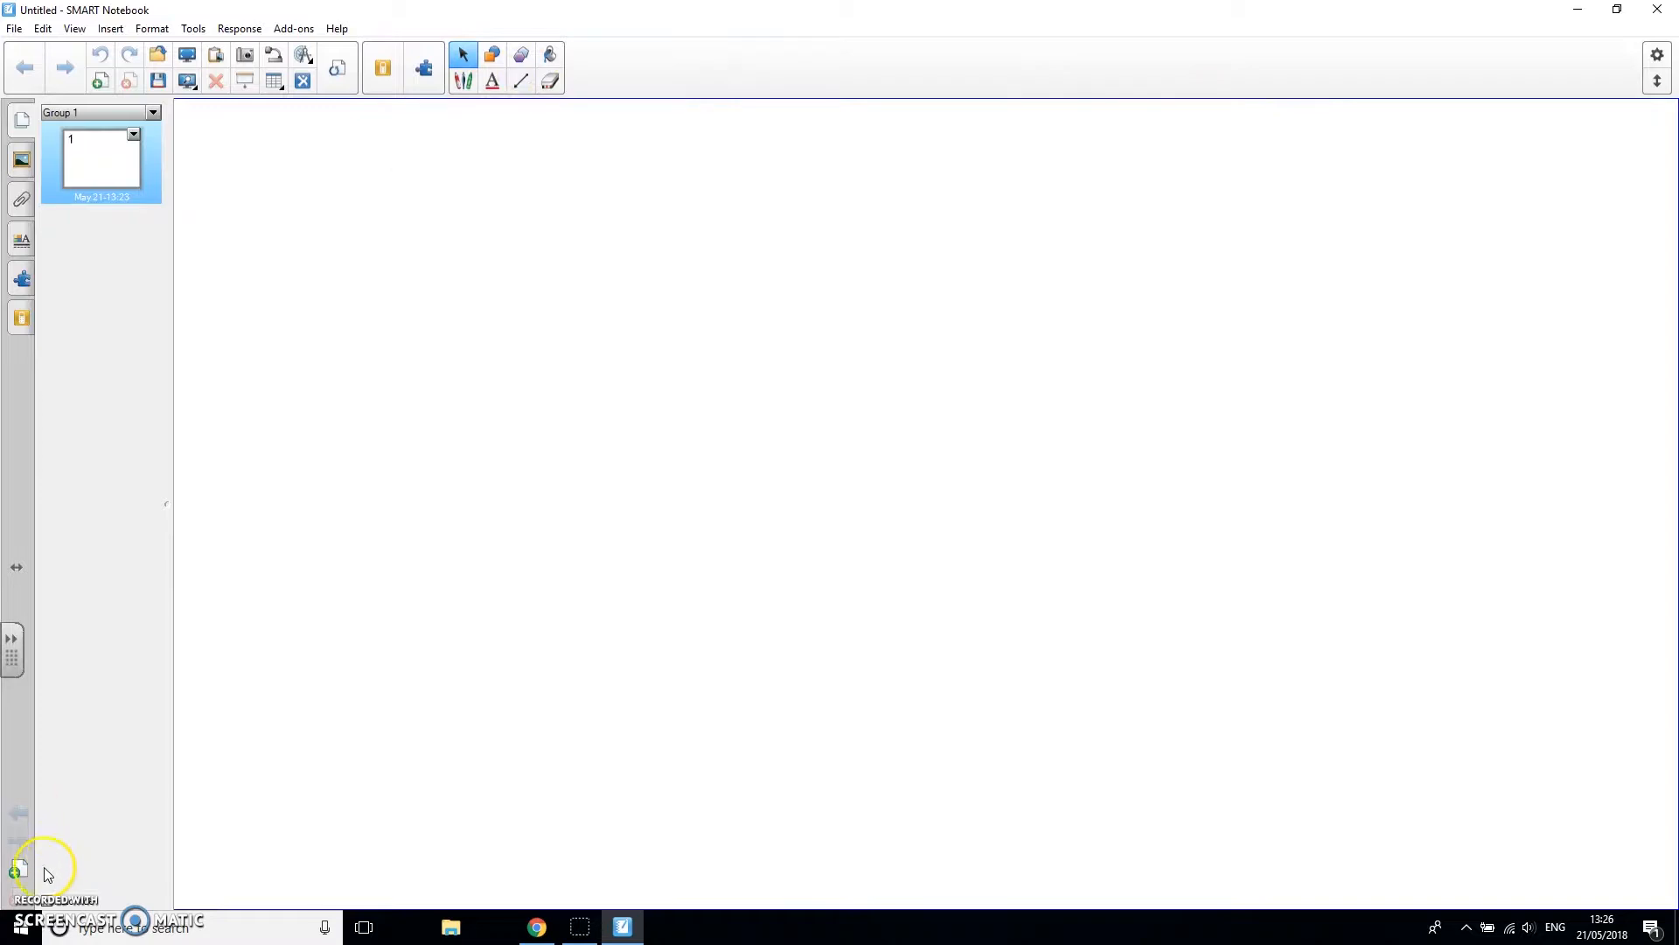
Open toolbar customization and add the Highlighter tool to the toolbar
click(734, 393)
click(465, 85)
click(857, 69)
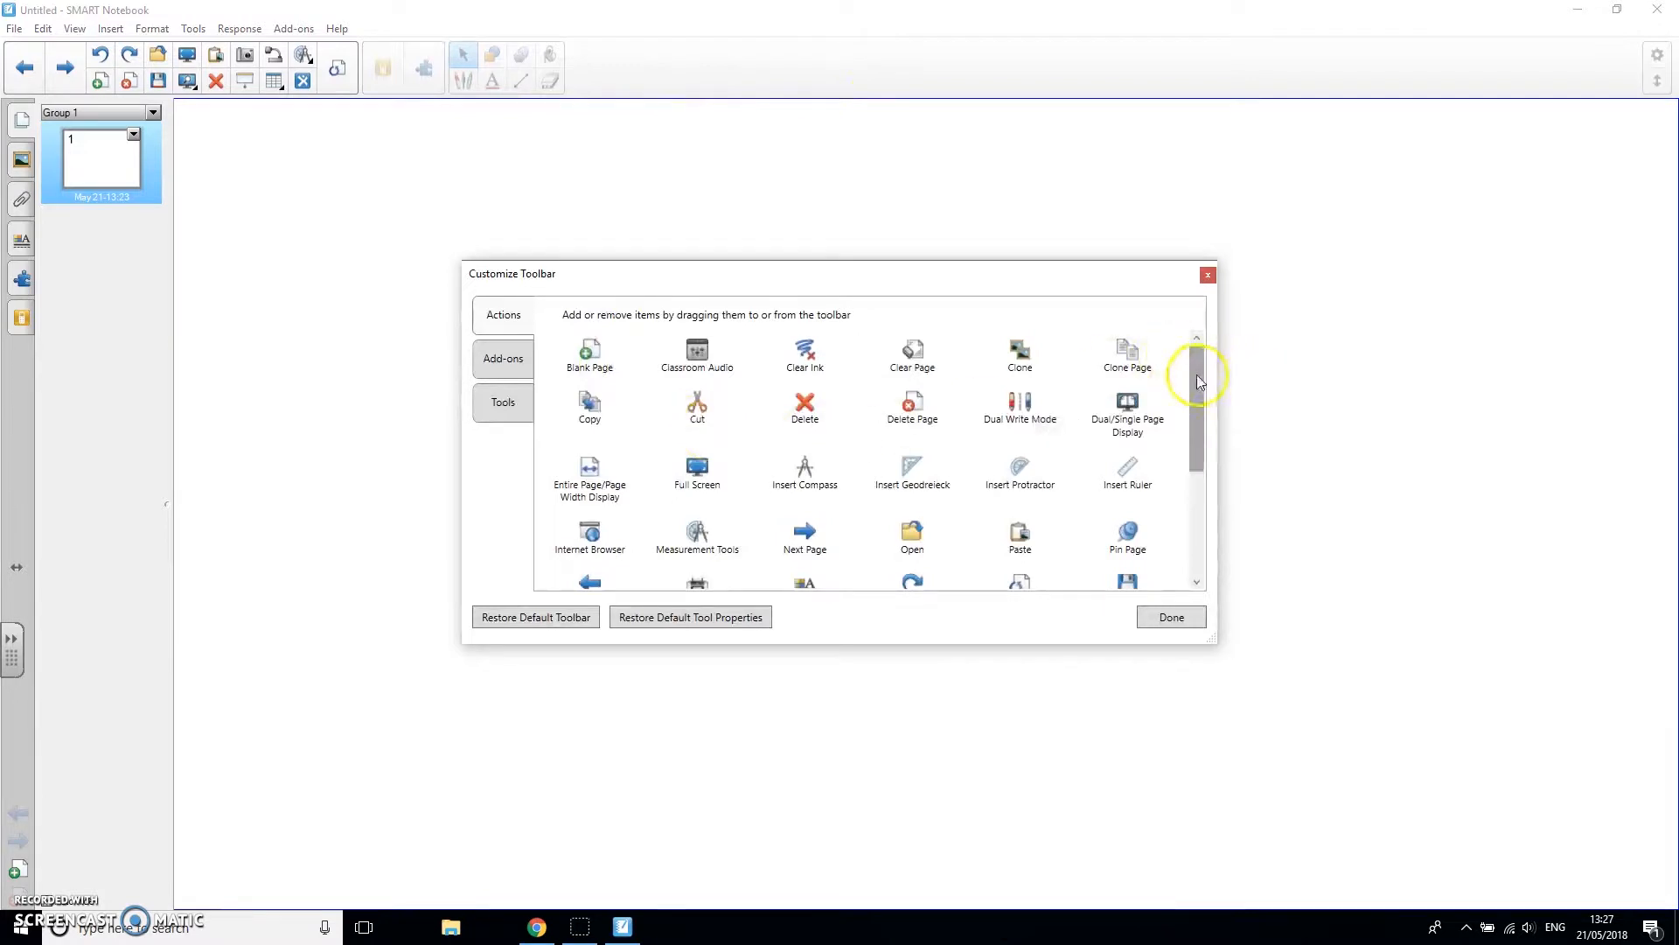
drag(1199, 367, 1199, 435)
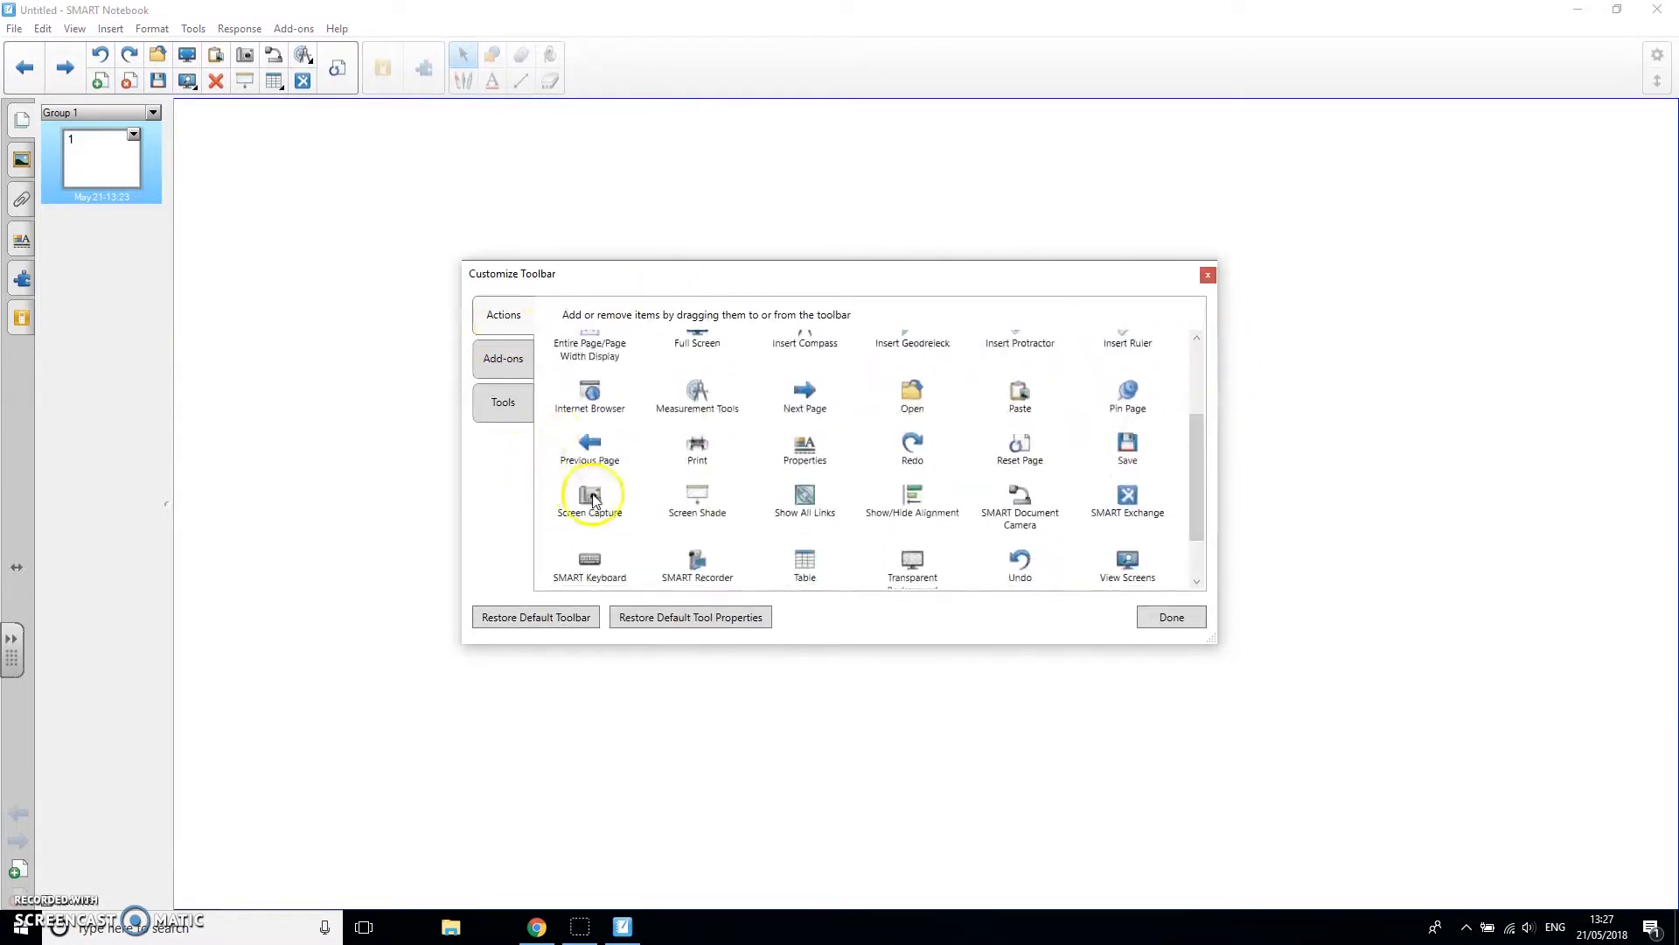
mouse_move(593, 495)
mouse_down()
mouse_move(260, 58)
mouse_move(614, 507)
mouse_up()
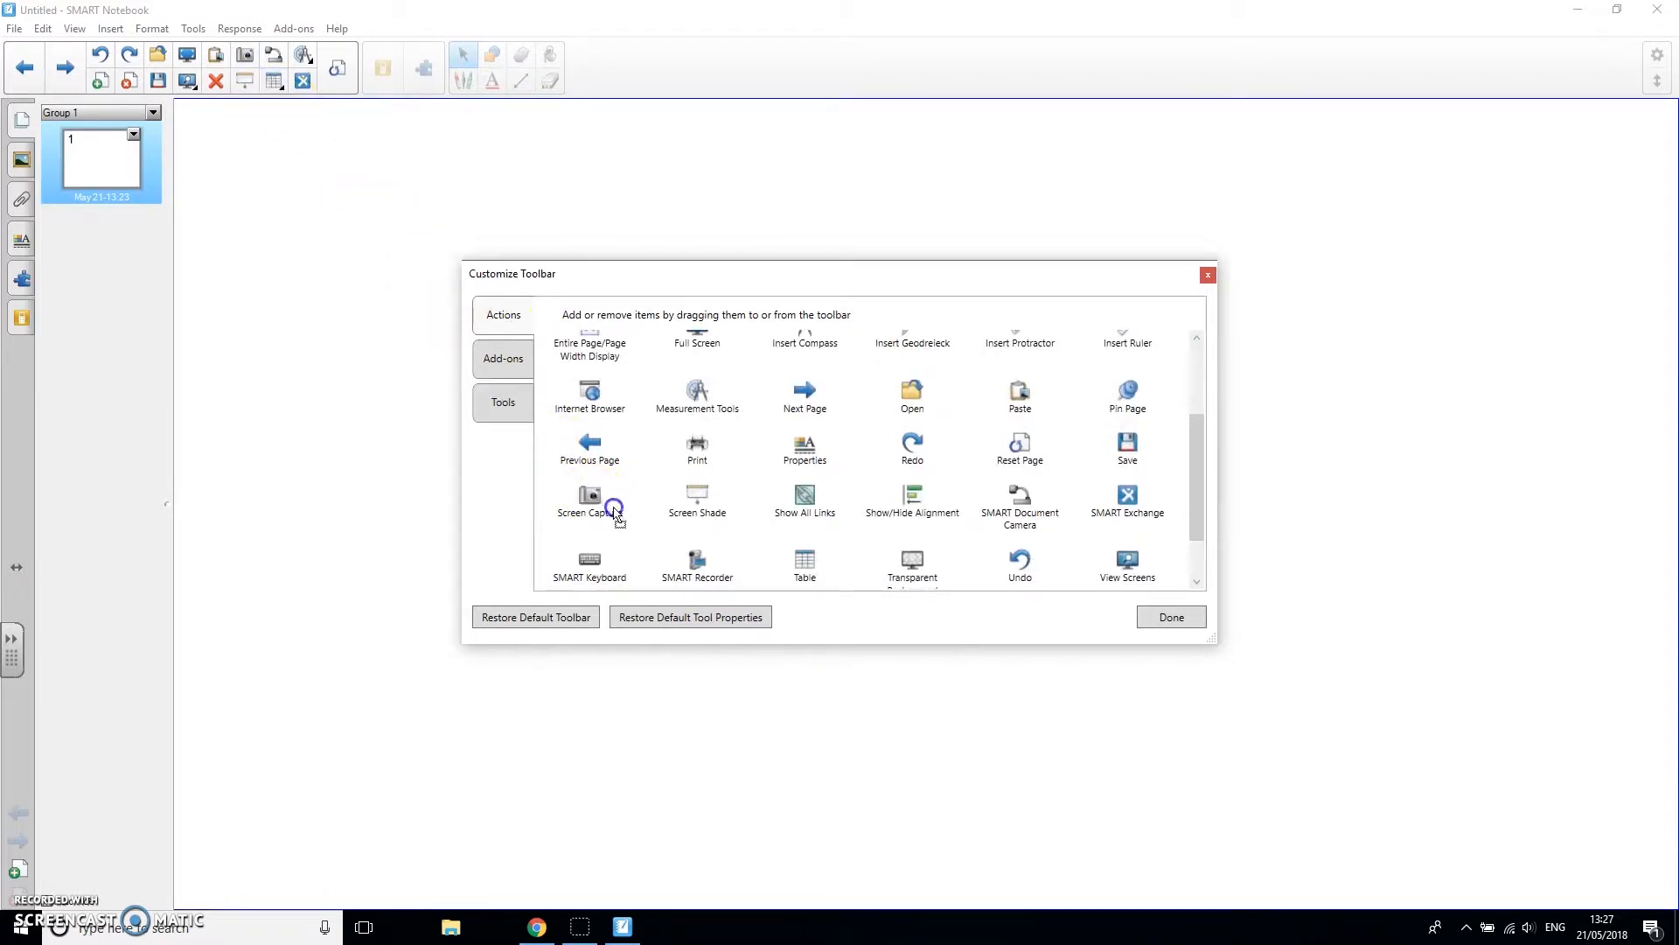
click(483, 419)
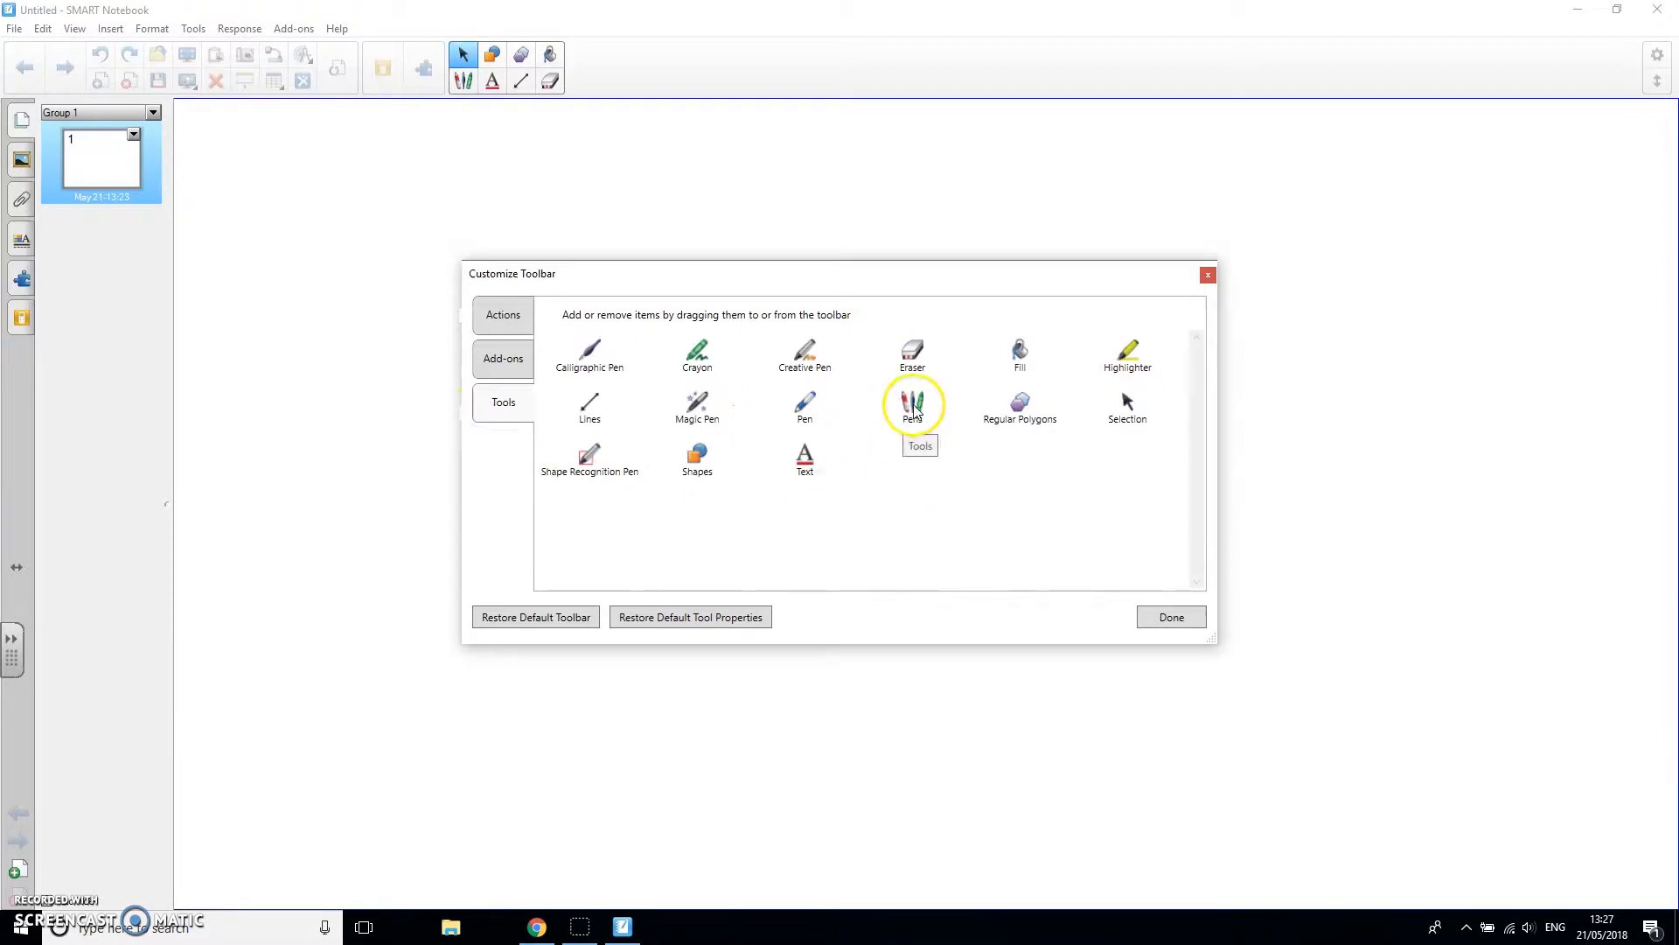
drag(909, 403, 932, 429)
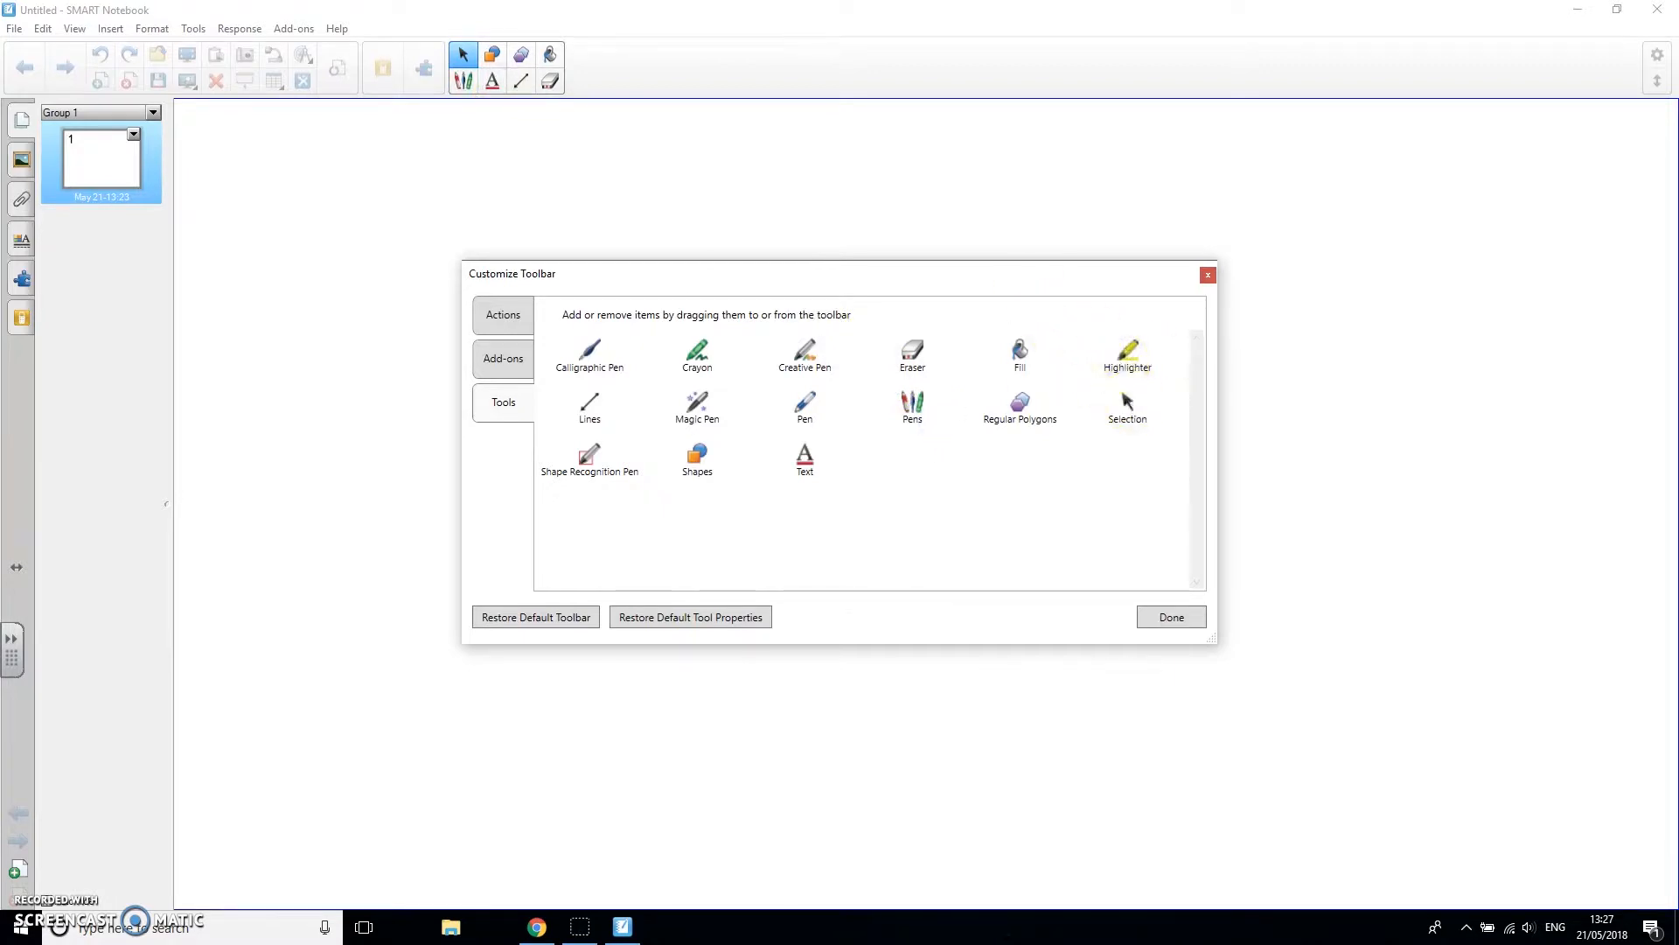
mouse_move(1127, 350)
mouse_down()
mouse_move(604, 56)
mouse_move(553, 60)
mouse_up()
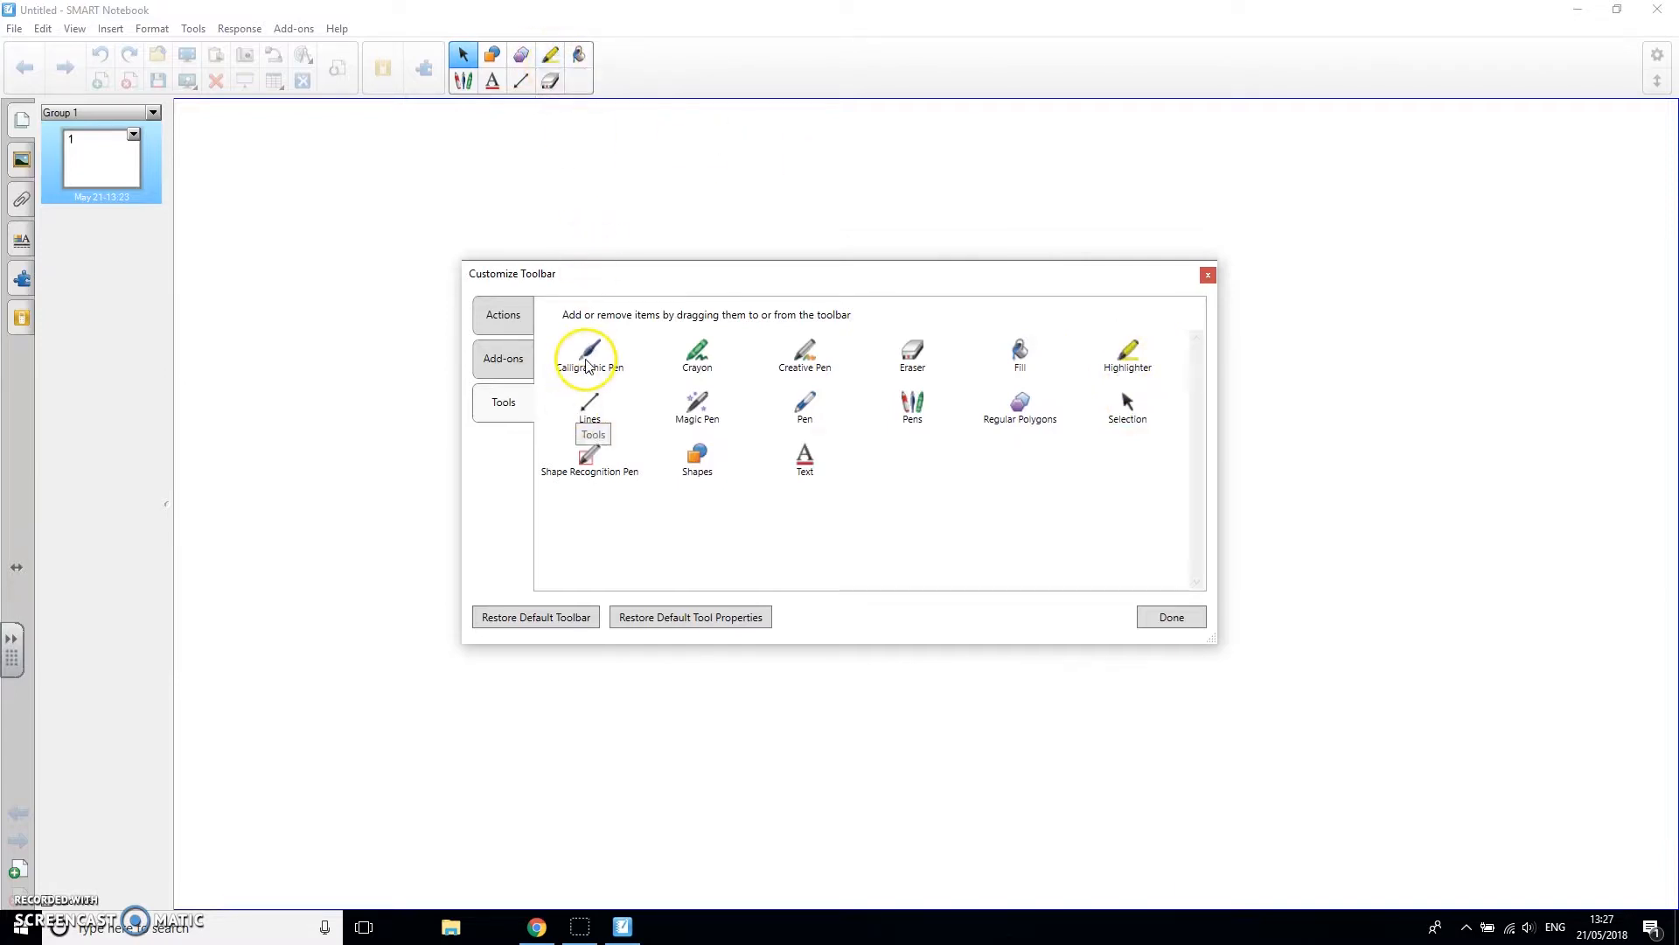
Add the Magic Pen tool to the toolbar and finish the customization
click(701, 411)
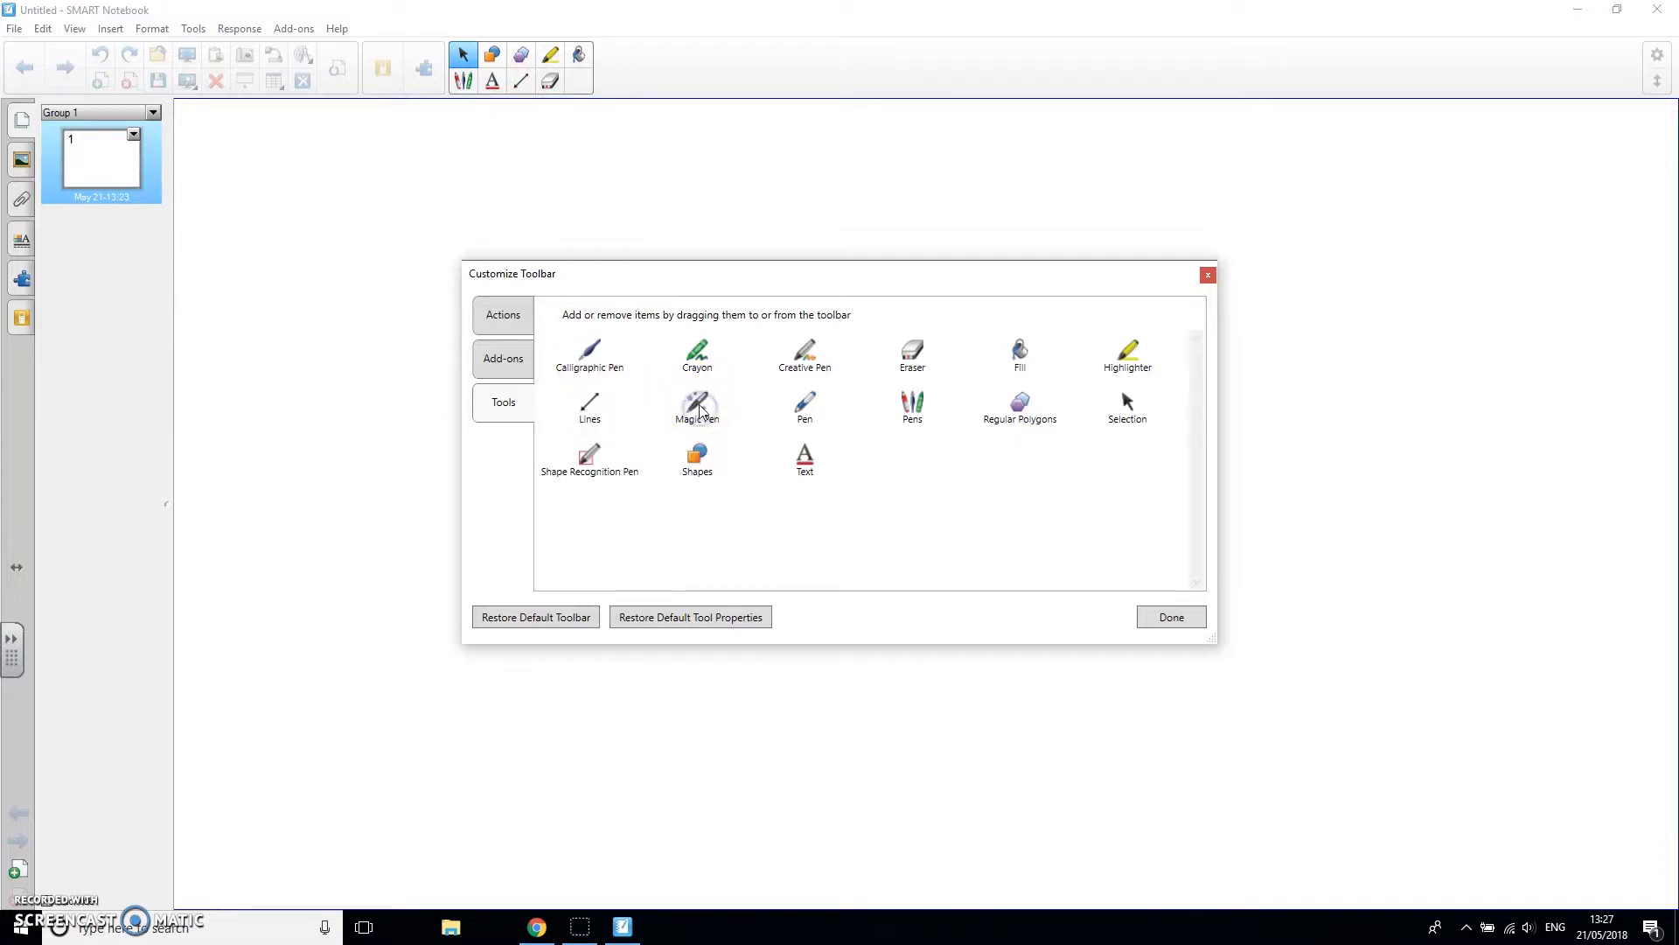
mouse_move(671, 335)
mouse_down()
mouse_move(633, 123)
mouse_move(566, 64)
mouse_up()
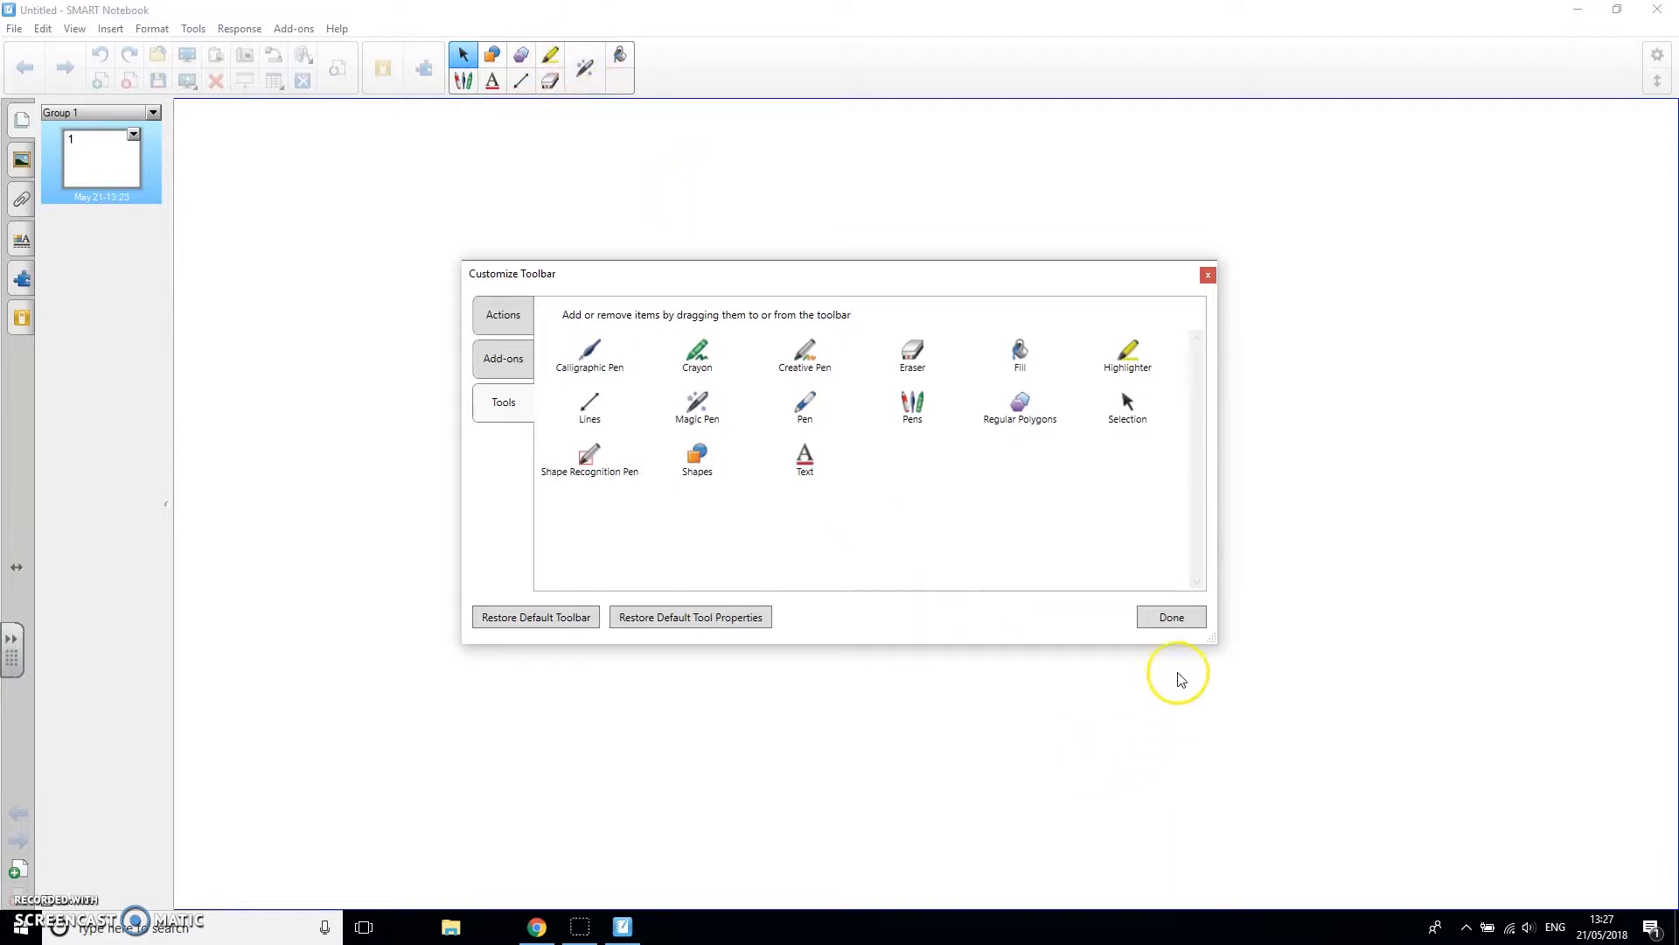
click(1171, 619)
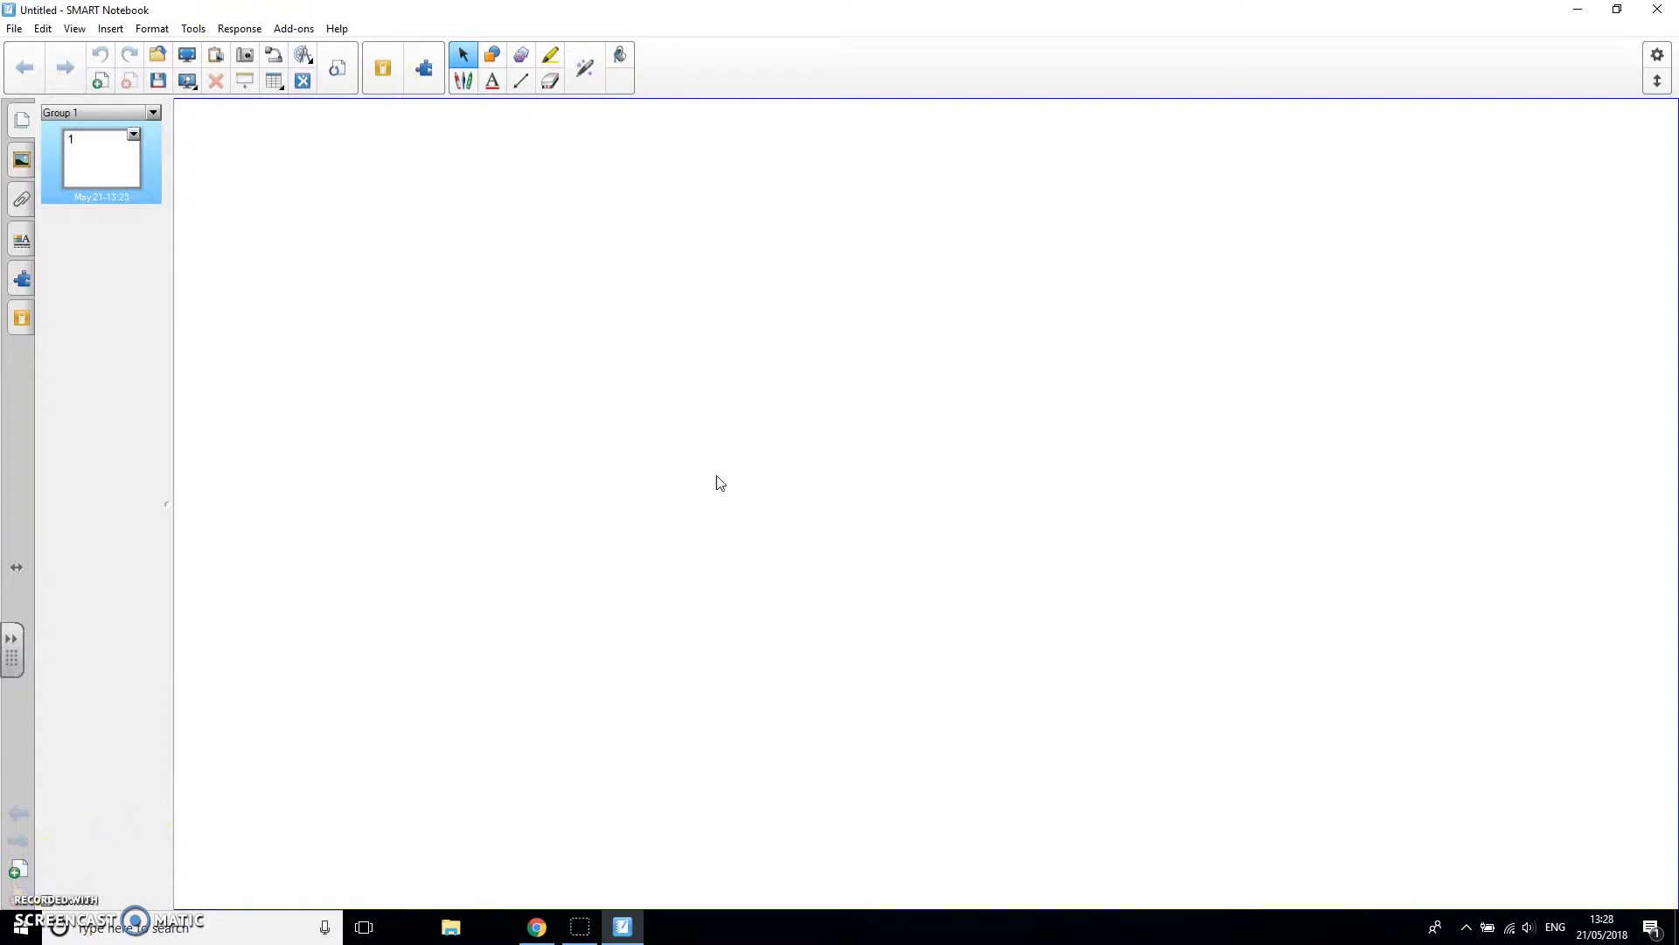
Take an area screen capture of the article section "Hazard waiting to see who Chelsea's manager will be" from the BBC page in Chrome
click(246, 57)
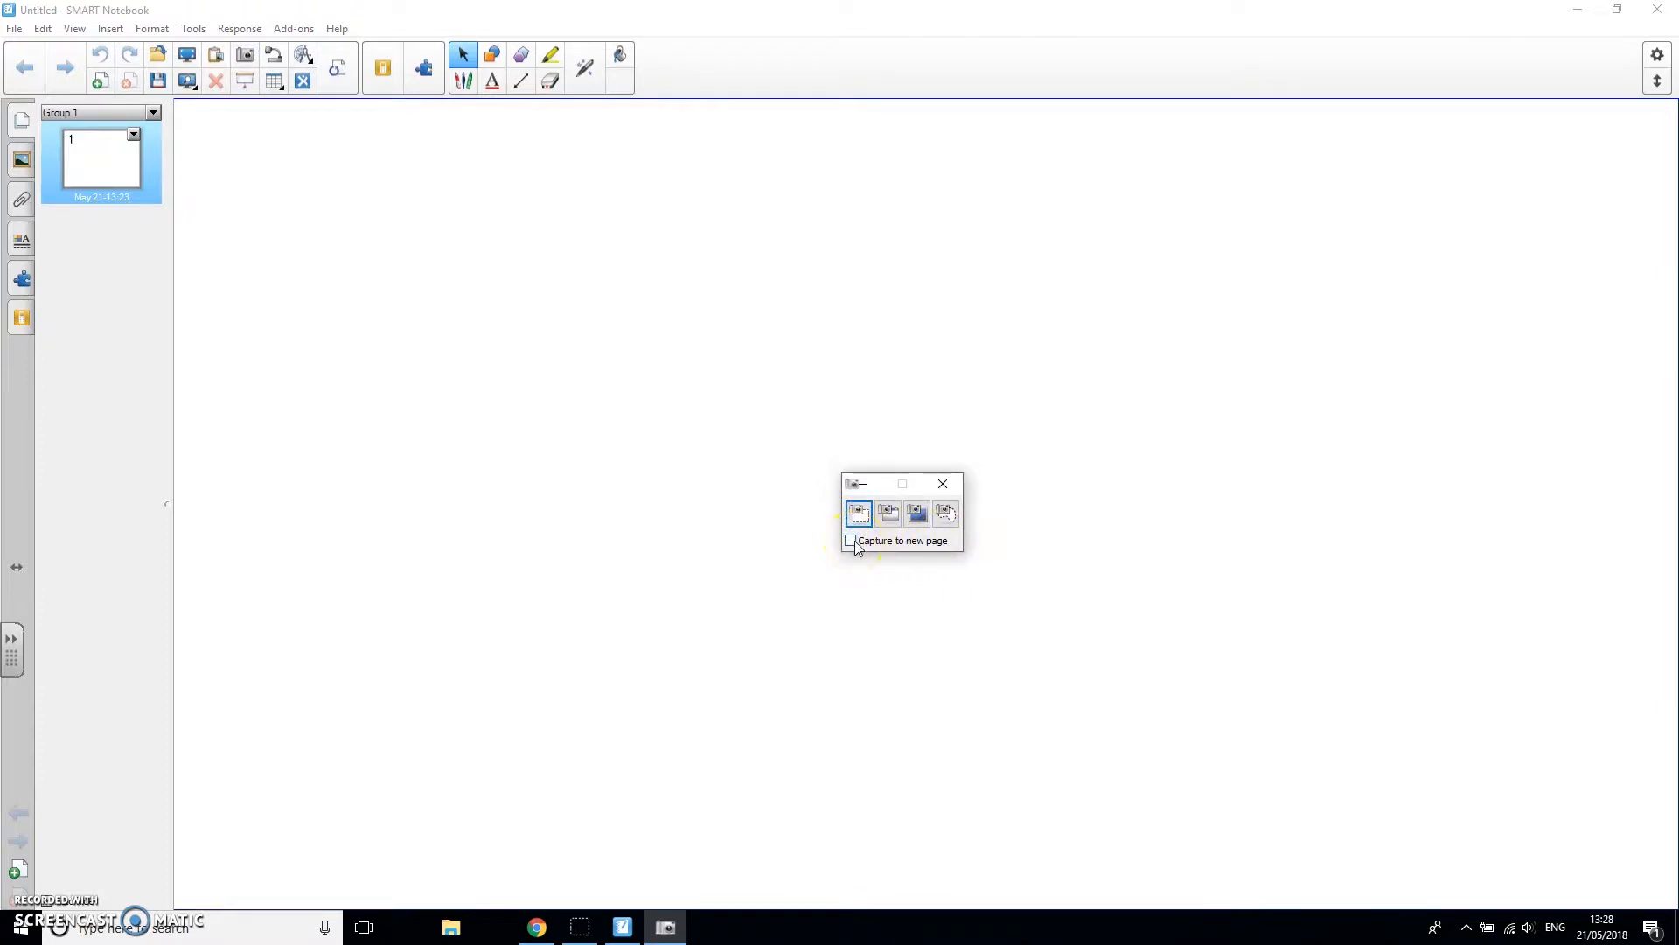
click(539, 930)
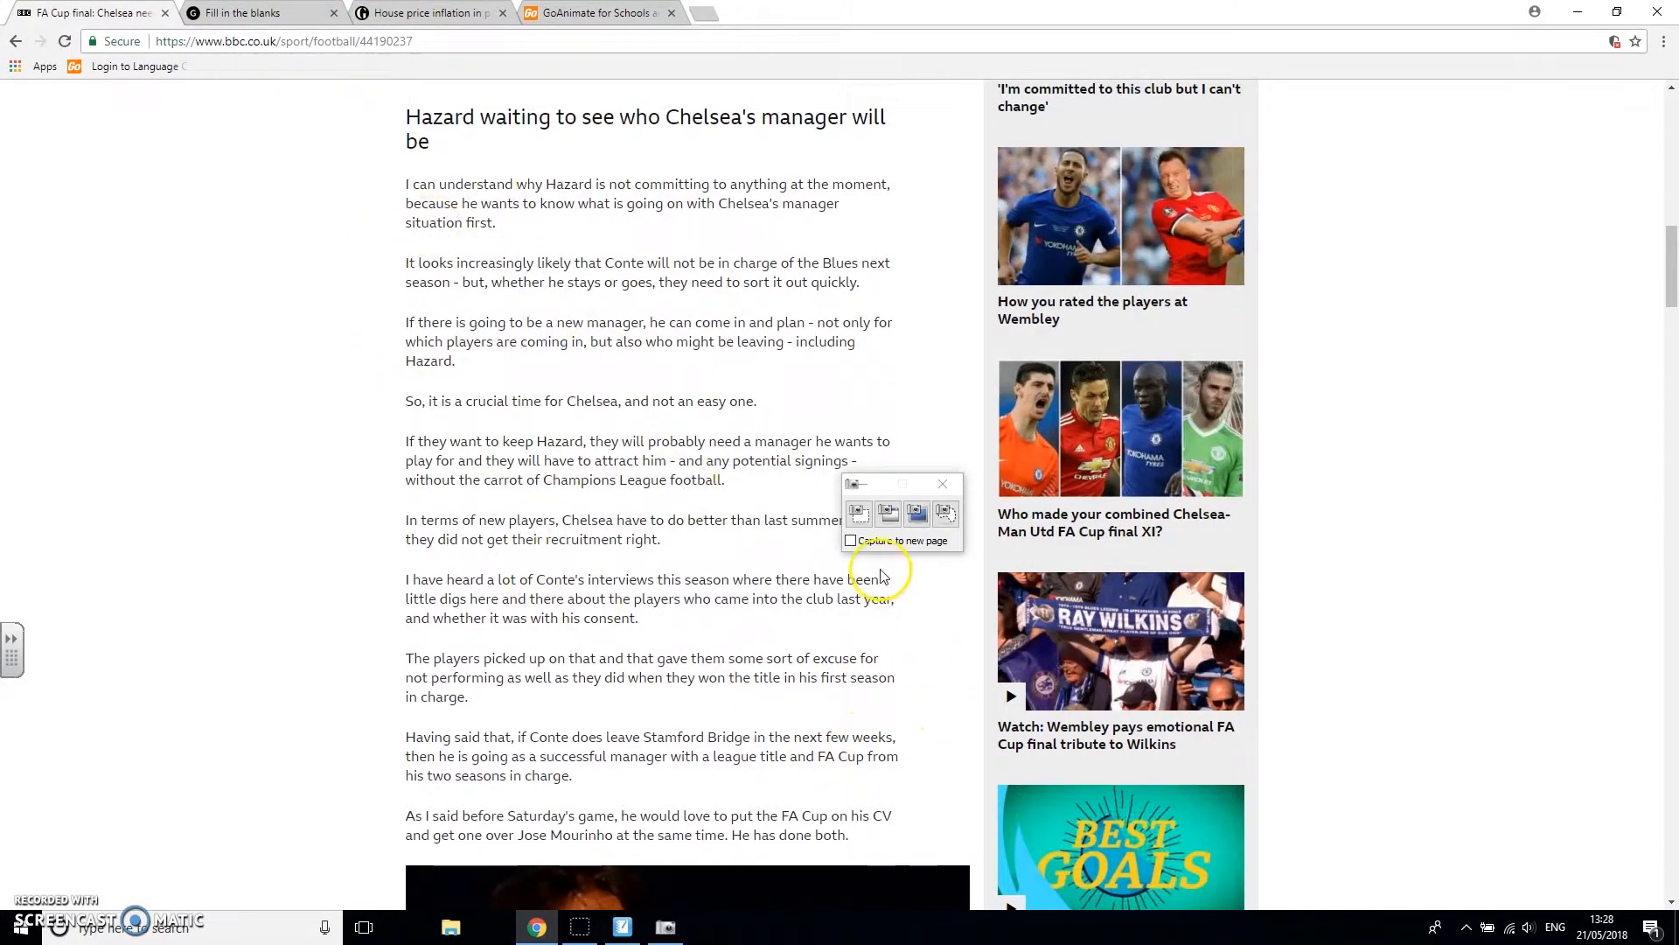
click(858, 522)
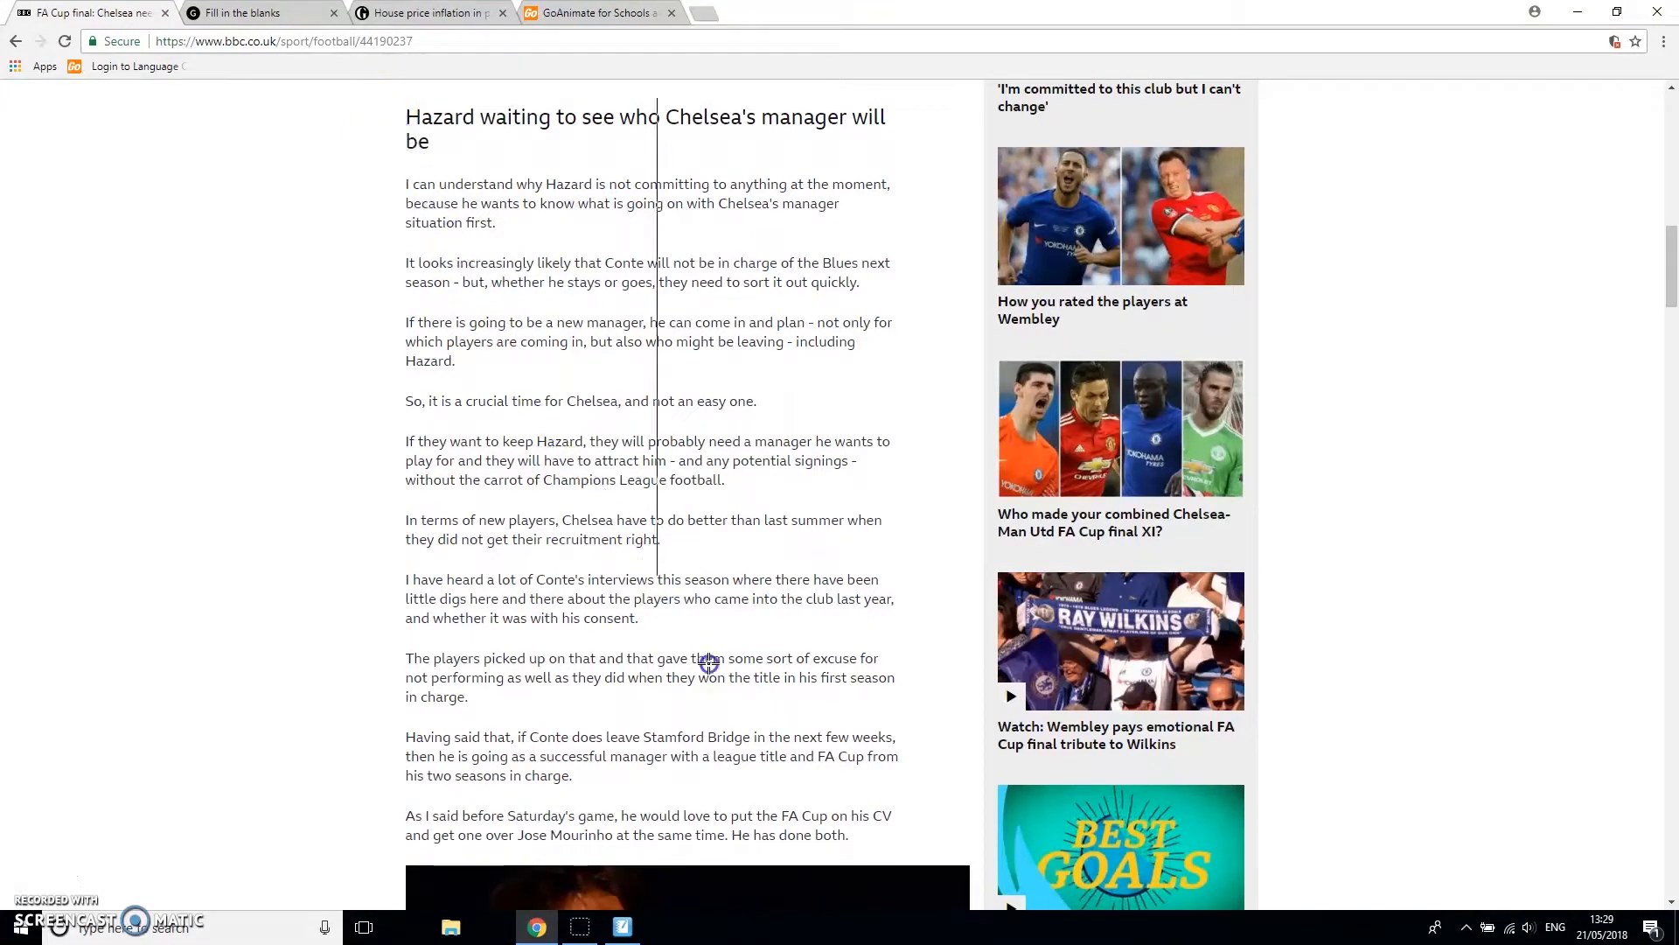
click(920, 857)
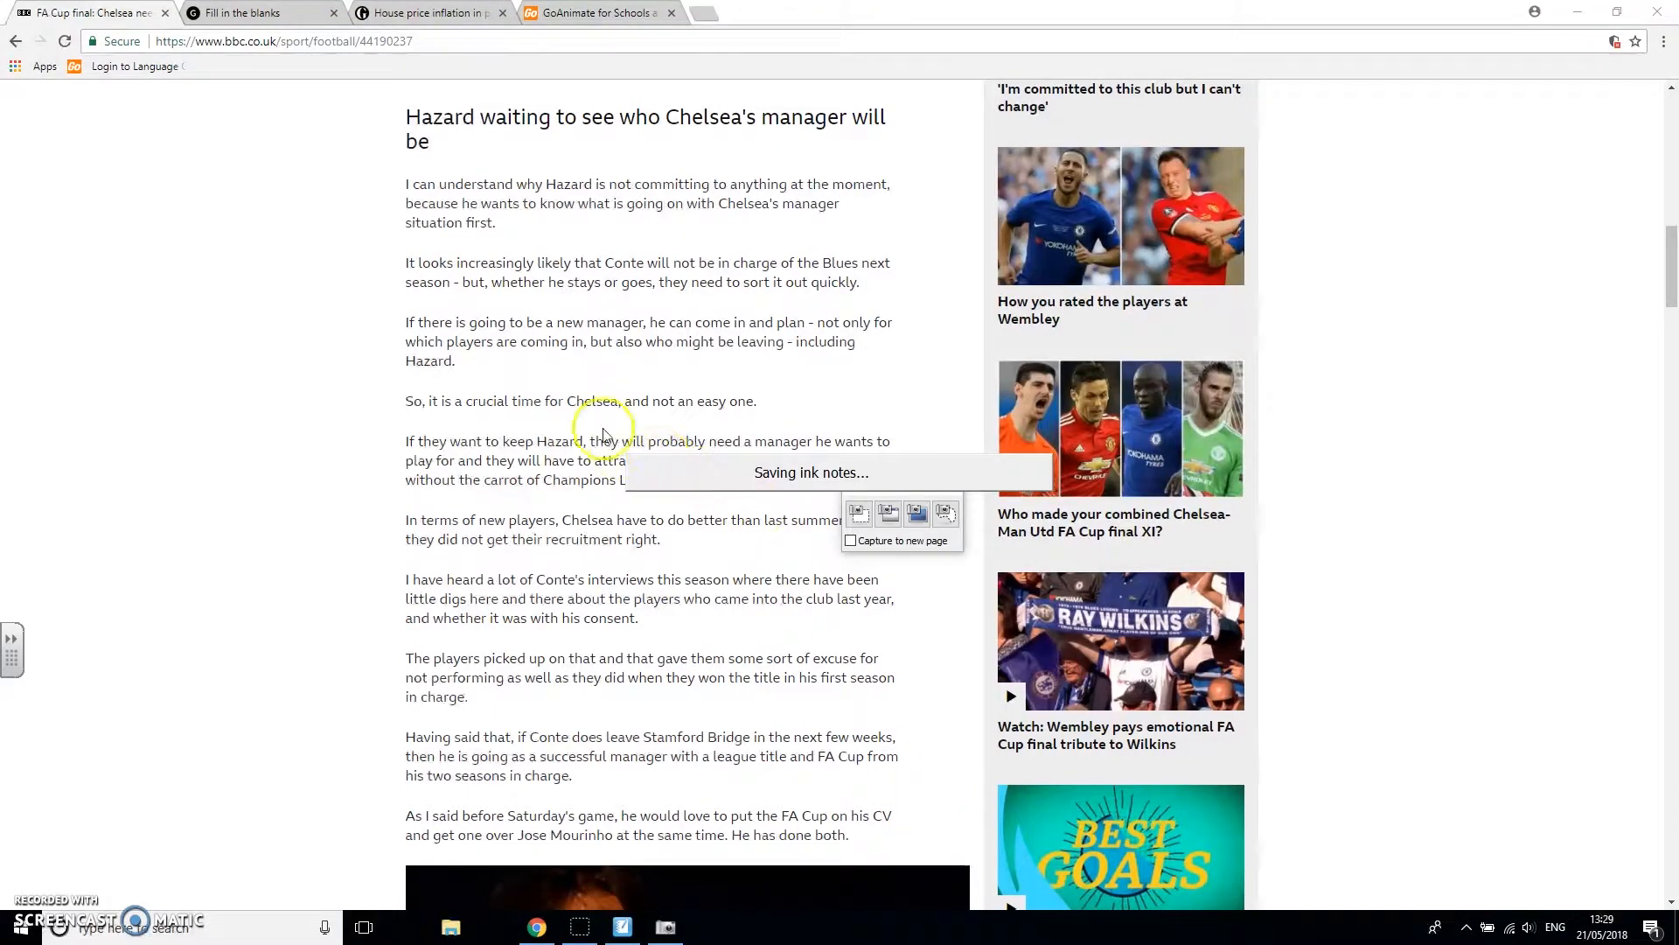
Switch back to SMART Notebook and shift the captured article image so its full width fits on the page
click(622, 927)
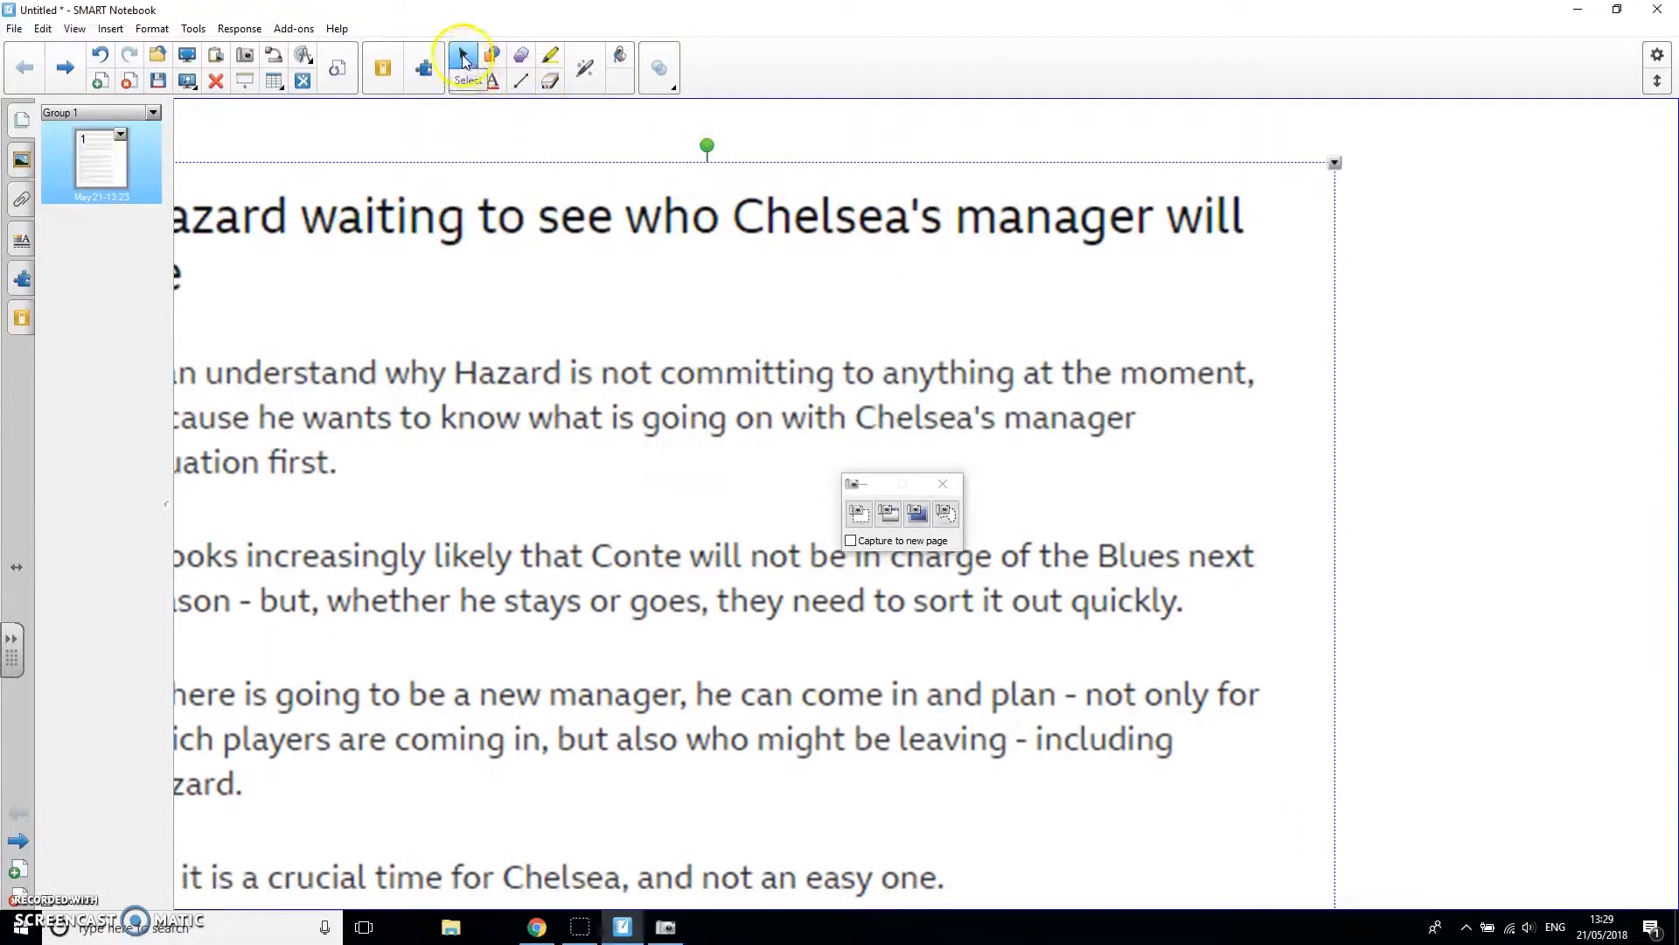
right_click(622, 166)
drag(763, 94, 854, 109)
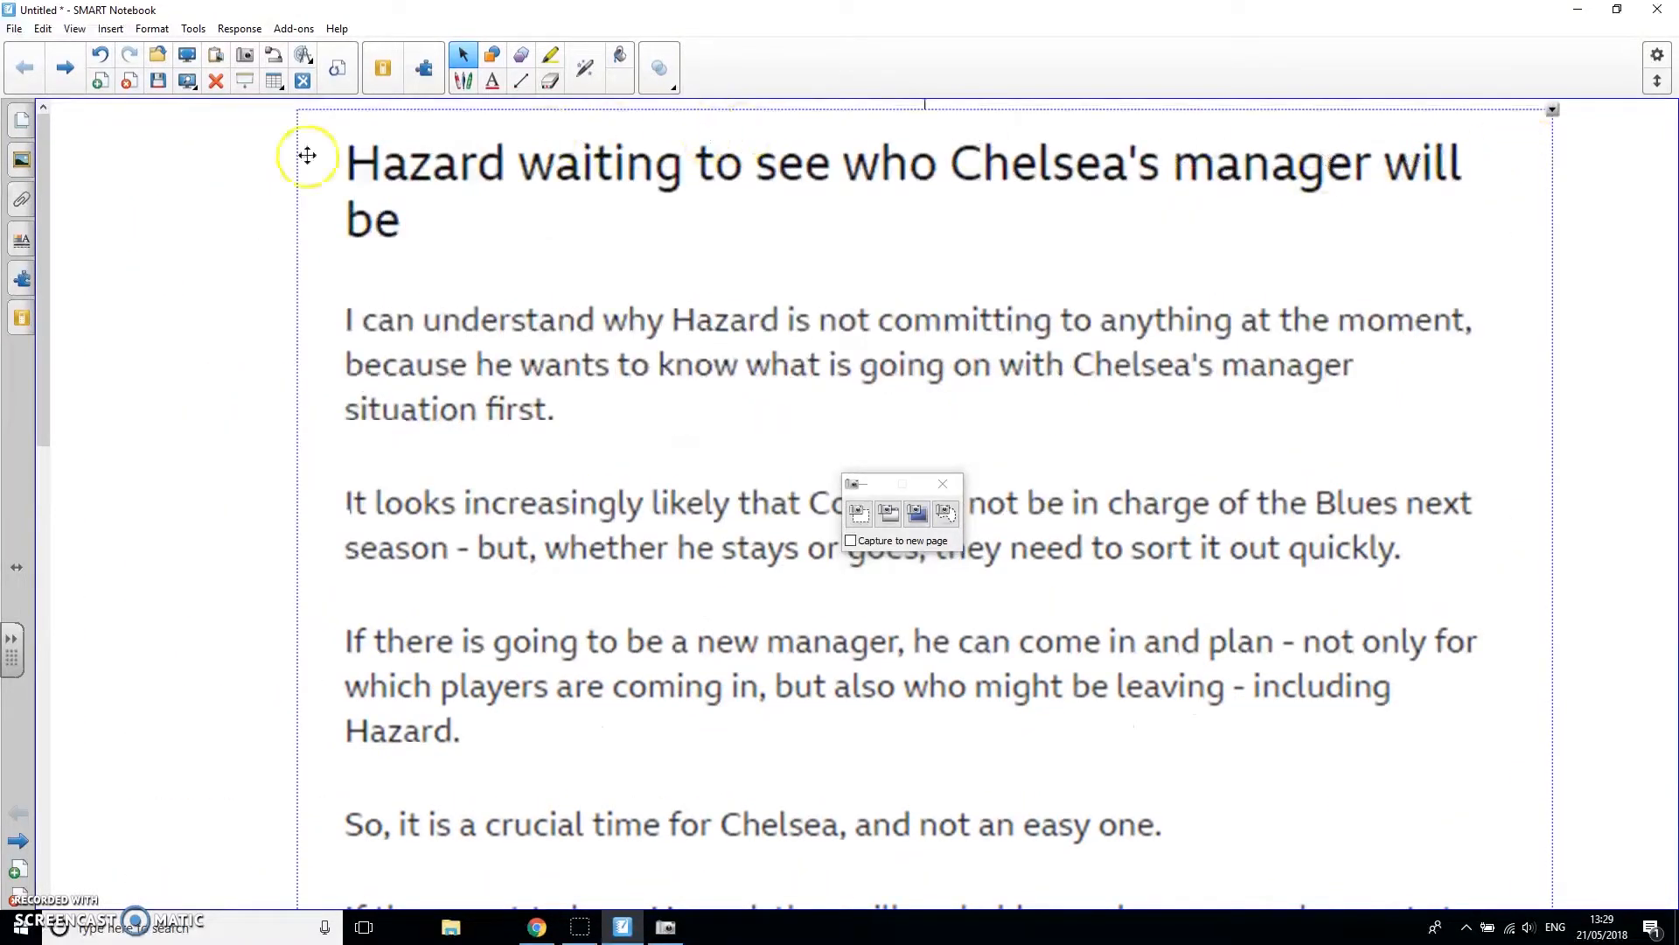
Shrink the captured article image from its lower corner in several passes to roughly half its width
drag(44, 150, 65, 595)
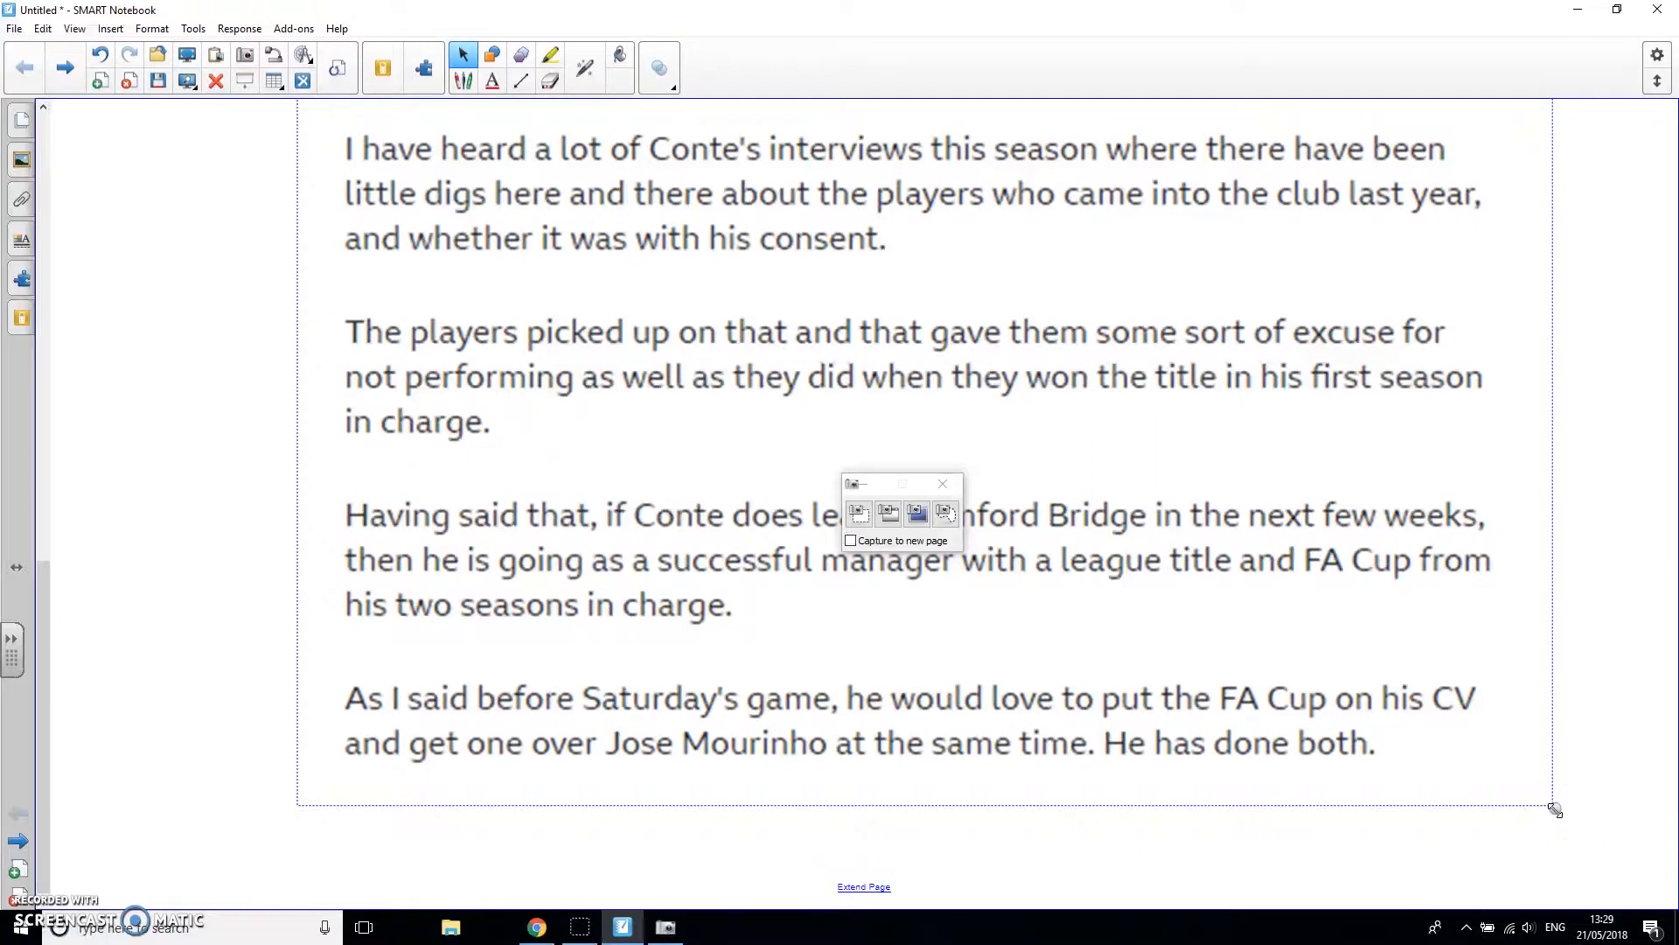
drag(1555, 810, 1111, 250)
drag(43, 614, 20, 389)
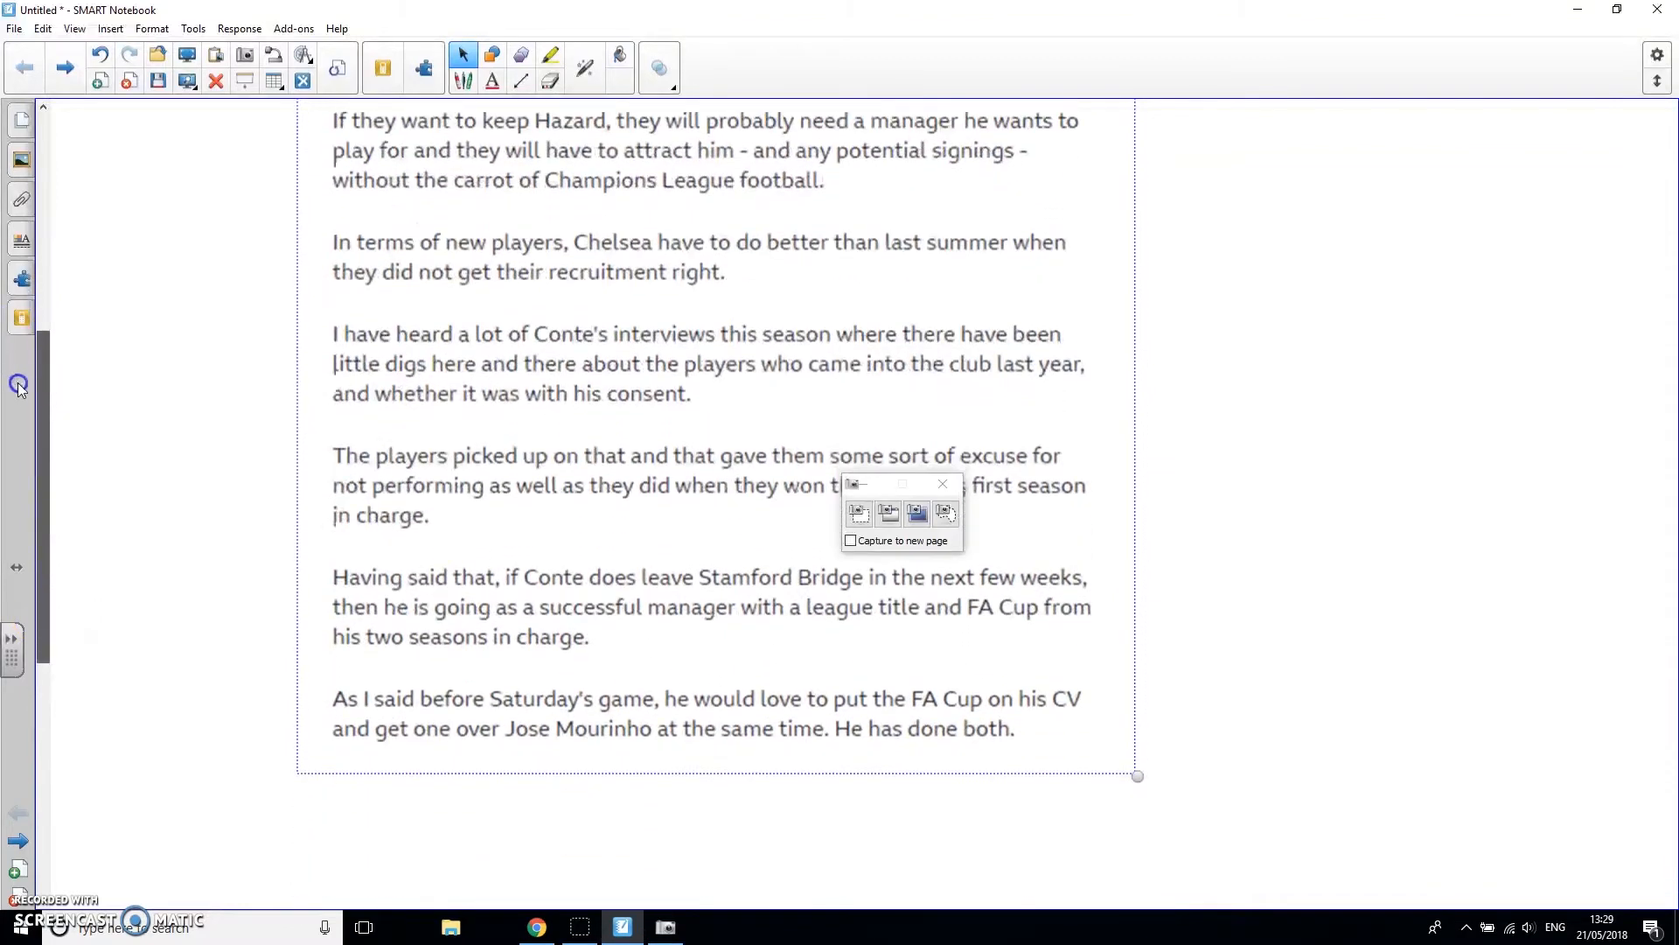
drag(1137, 777, 1005, 583)
drag(43, 514, 90, 424)
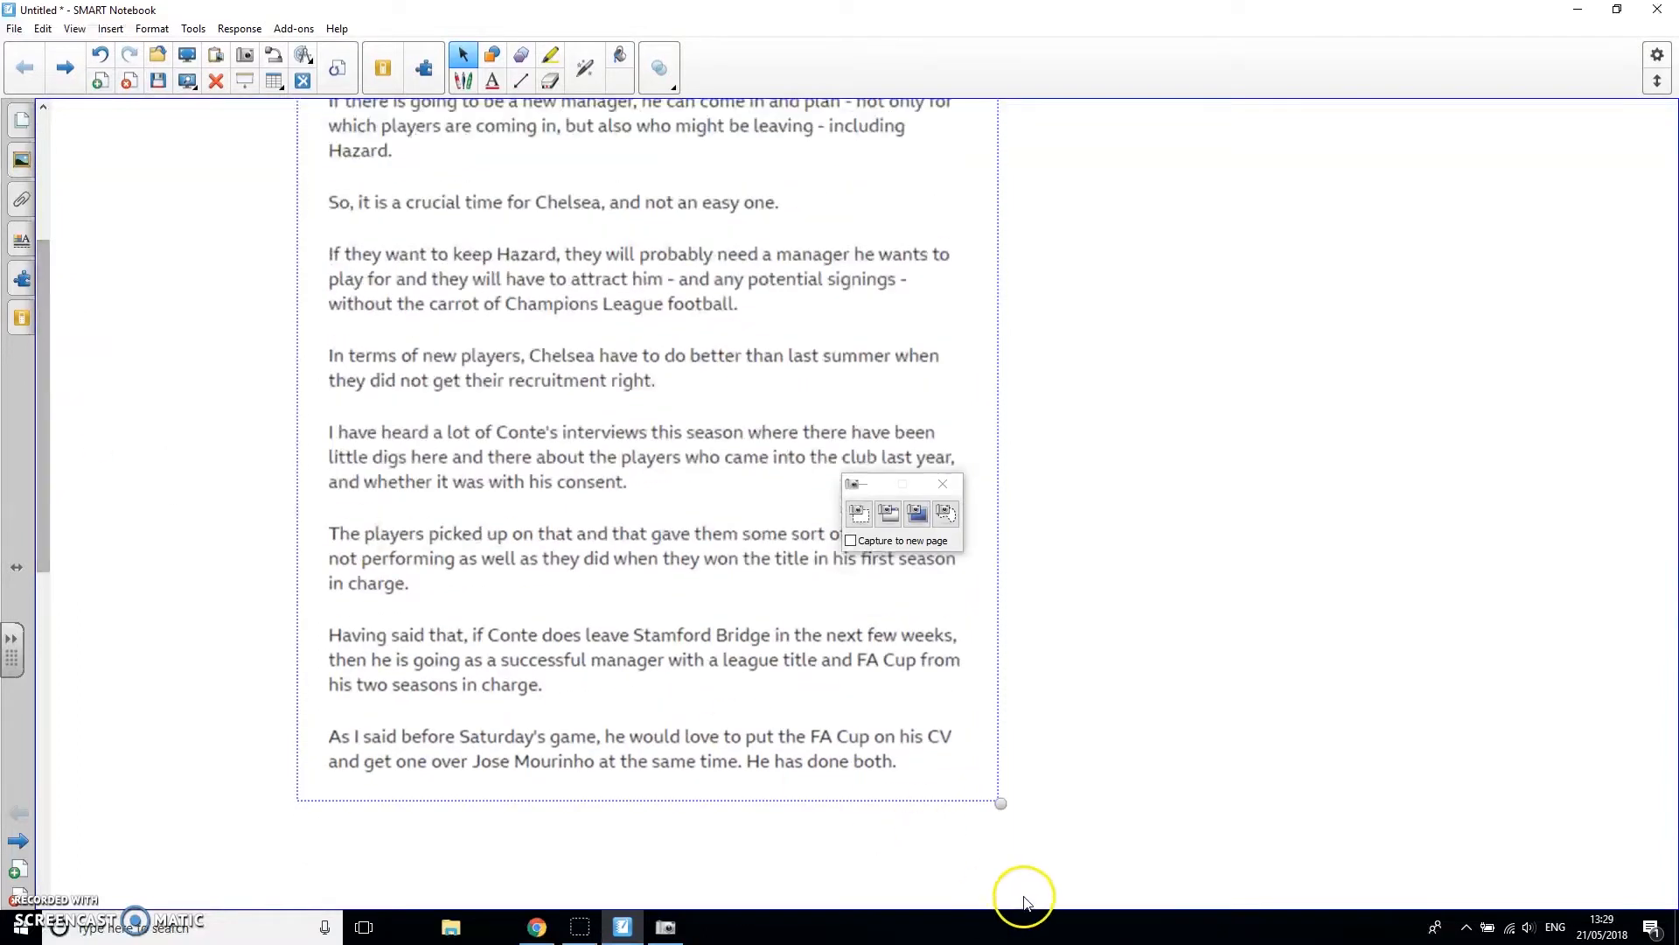
drag(1002, 798, 899, 661)
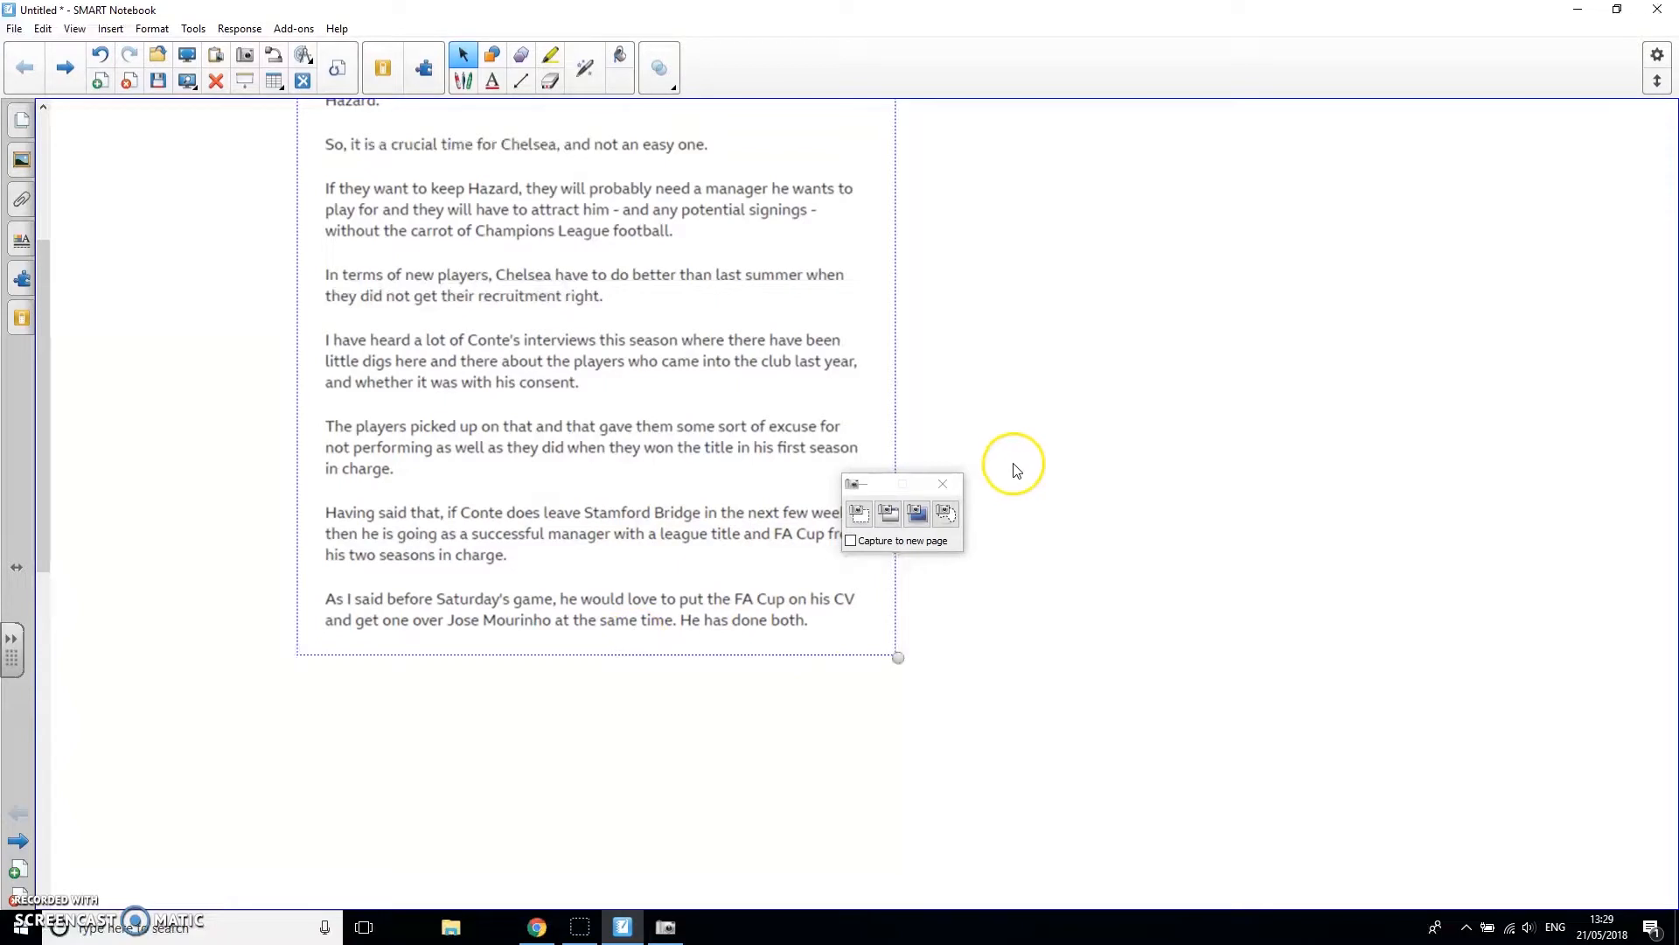
Dismiss the Screen Capture toolbar and lock the captured article image in place on the page
click(946, 485)
scroll(38, 326, up, 5)
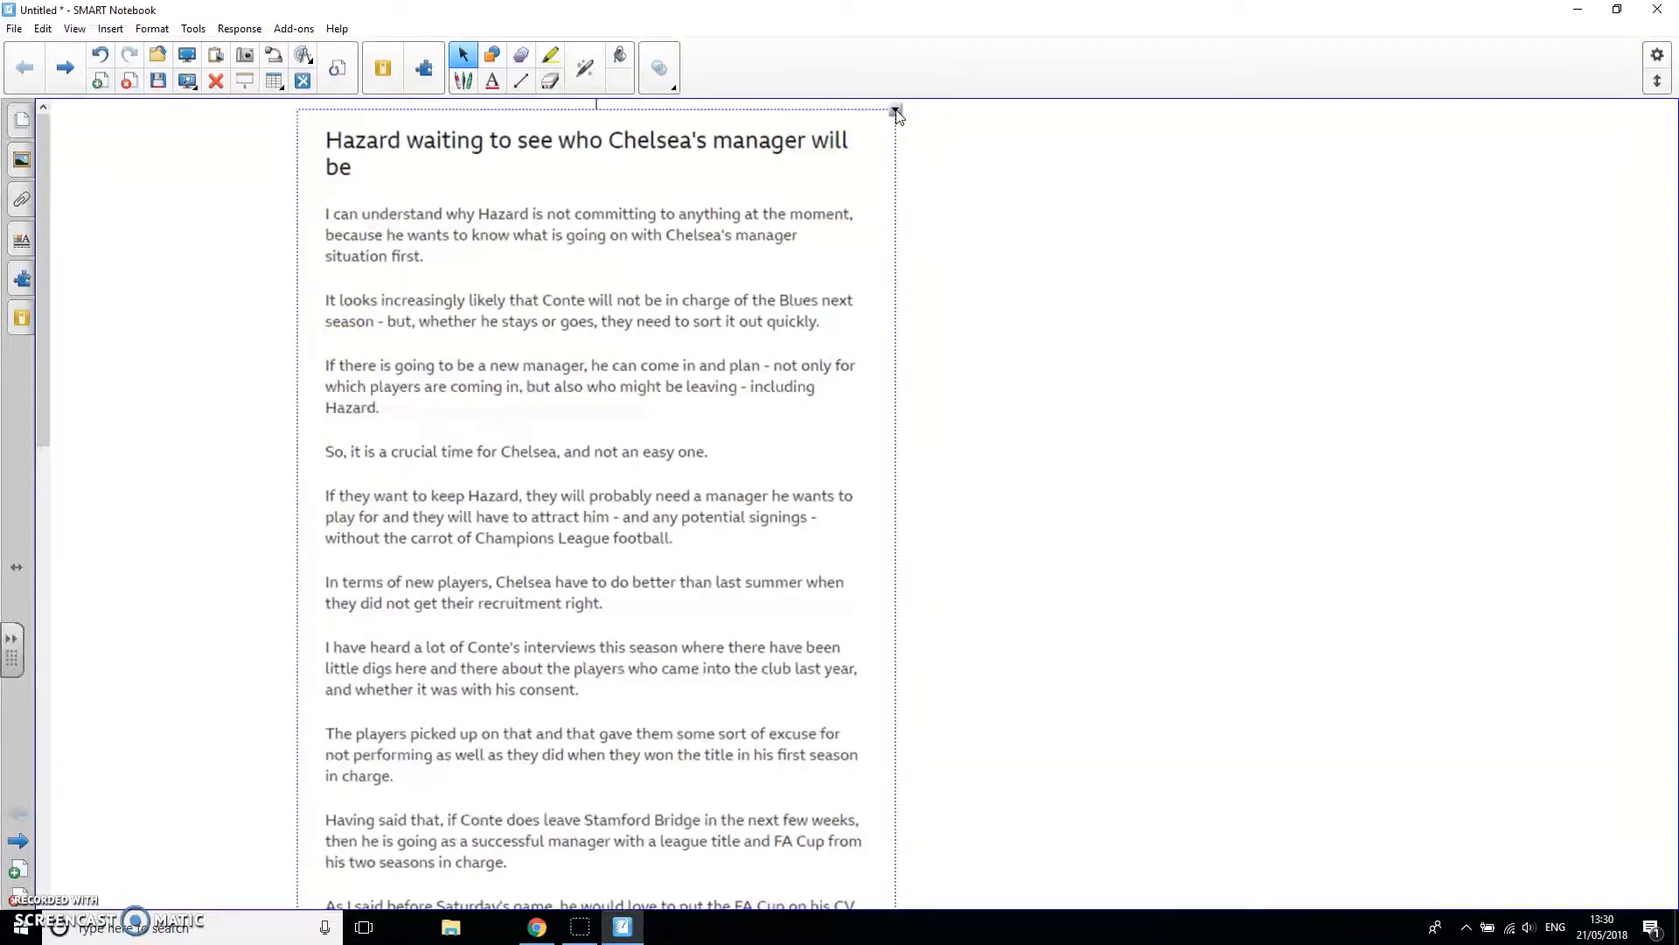
click(897, 112)
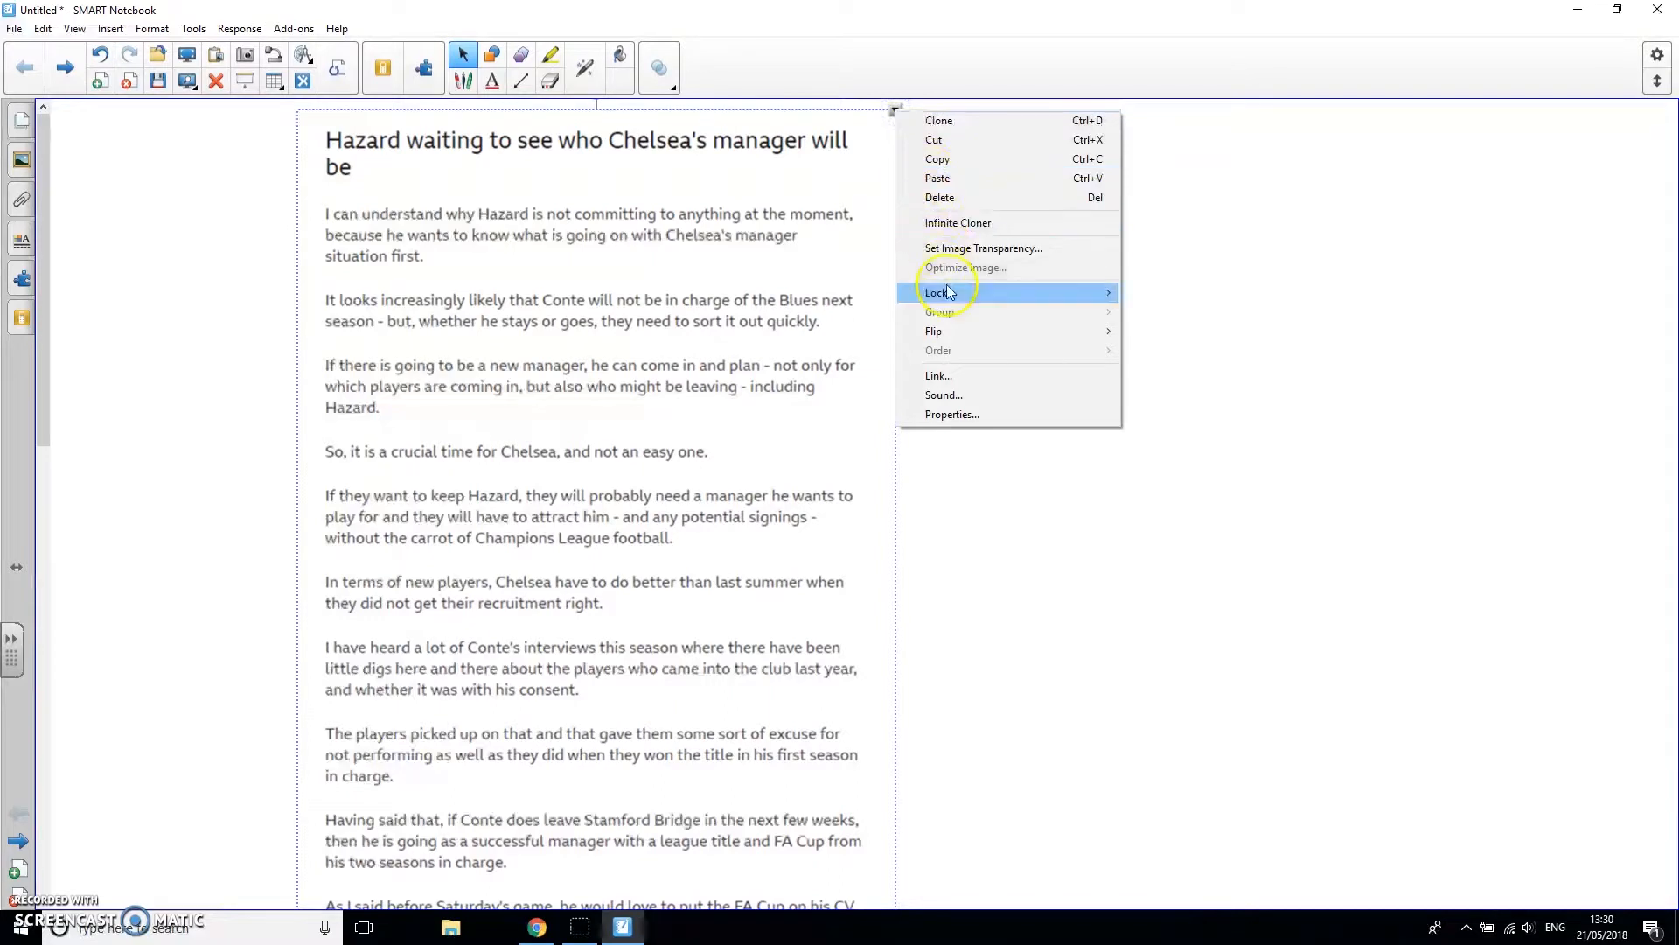
mouse_move(949, 296)
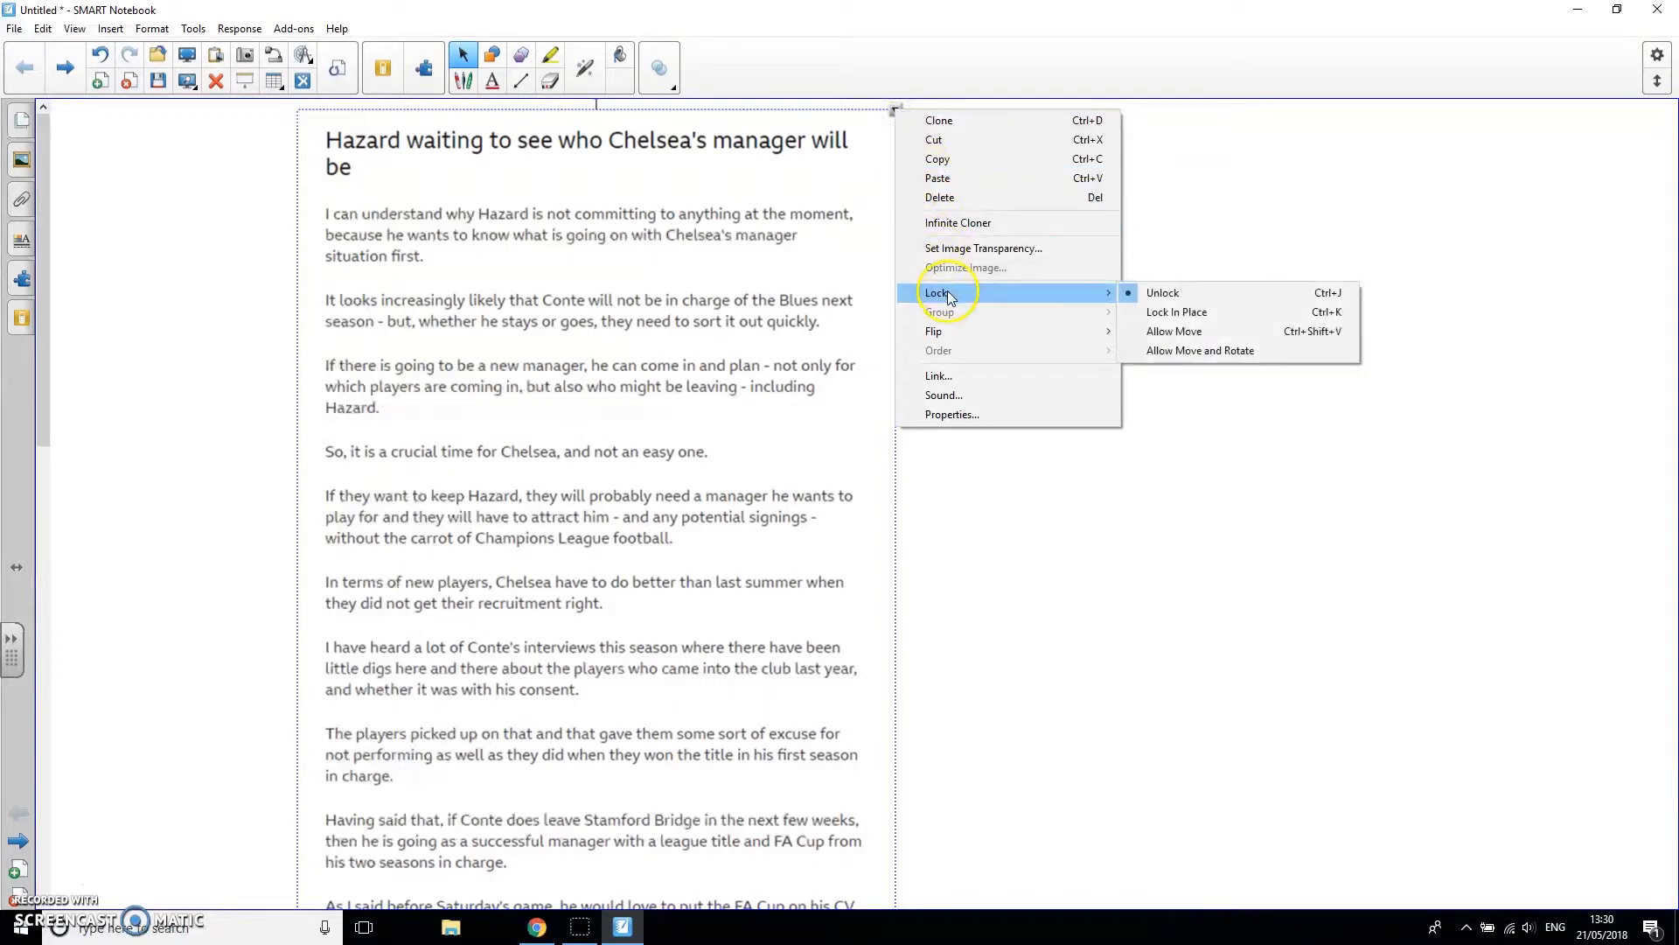
click(1181, 312)
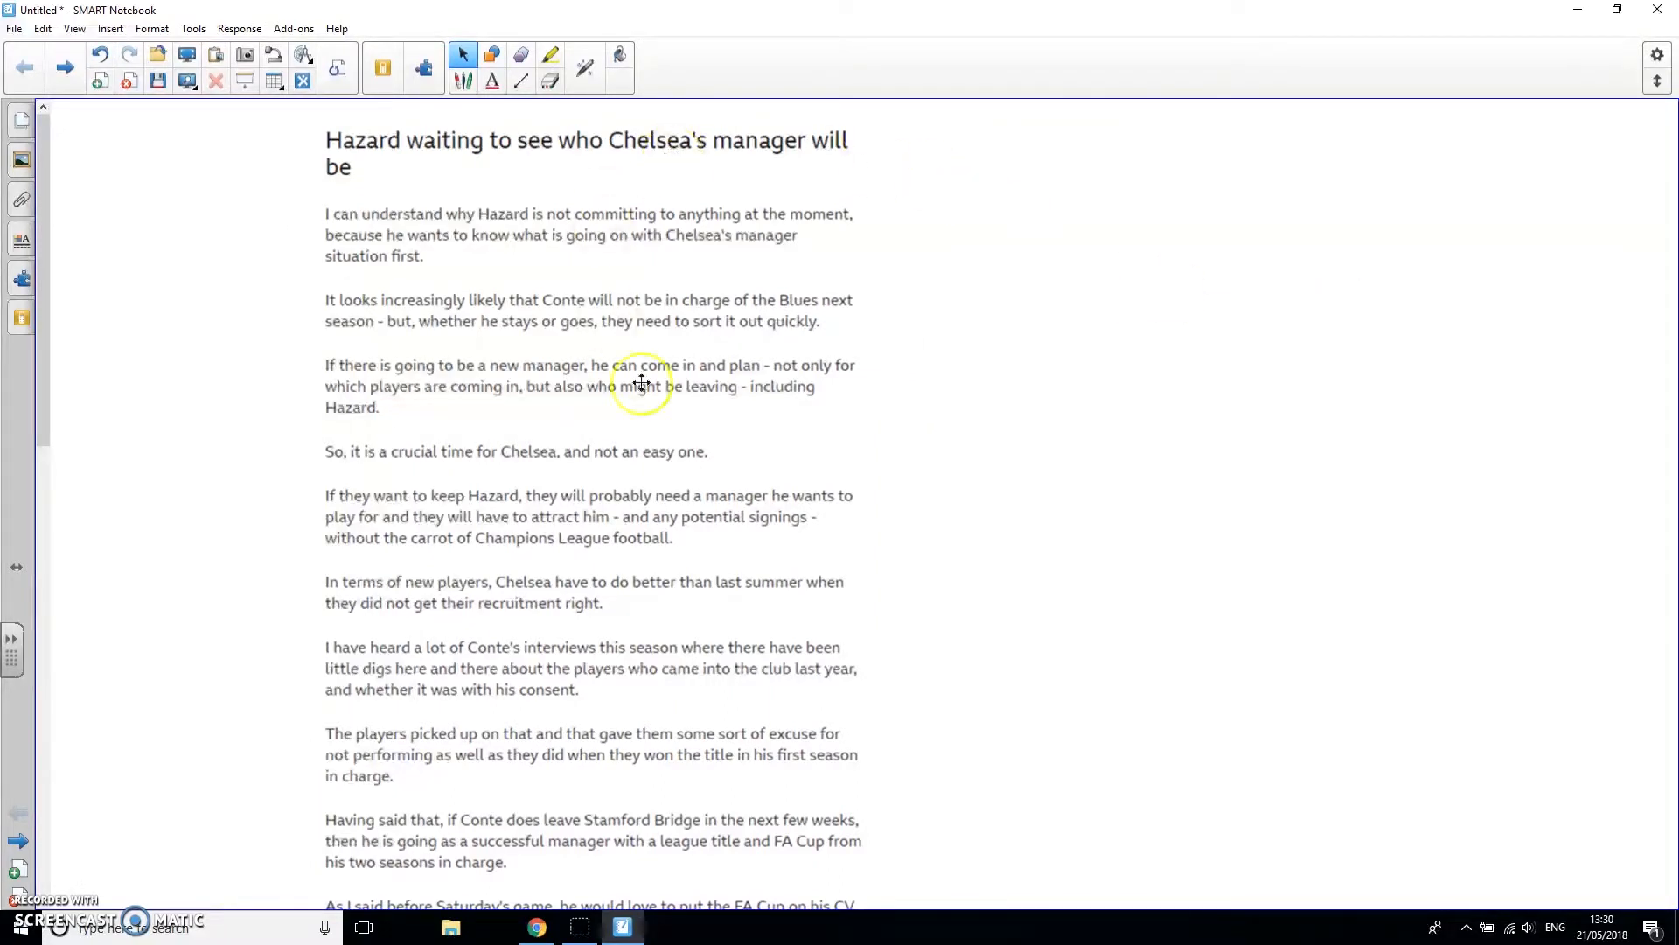
Review the lock options of the captured article image without changing its locked state
click(637, 325)
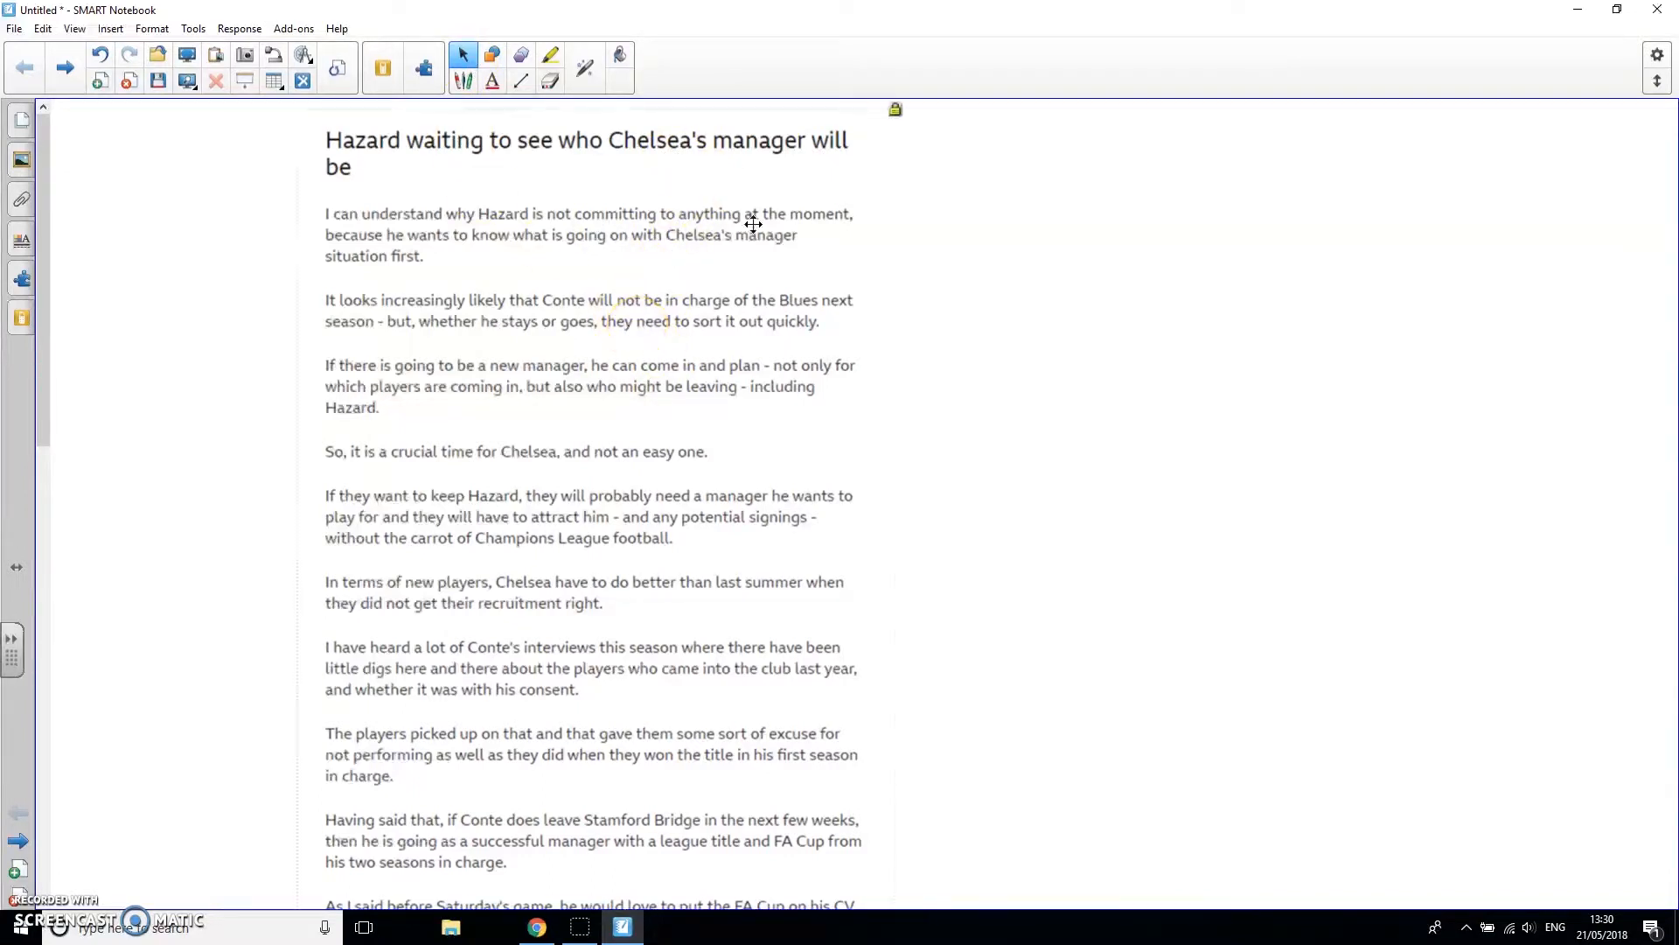
click(893, 109)
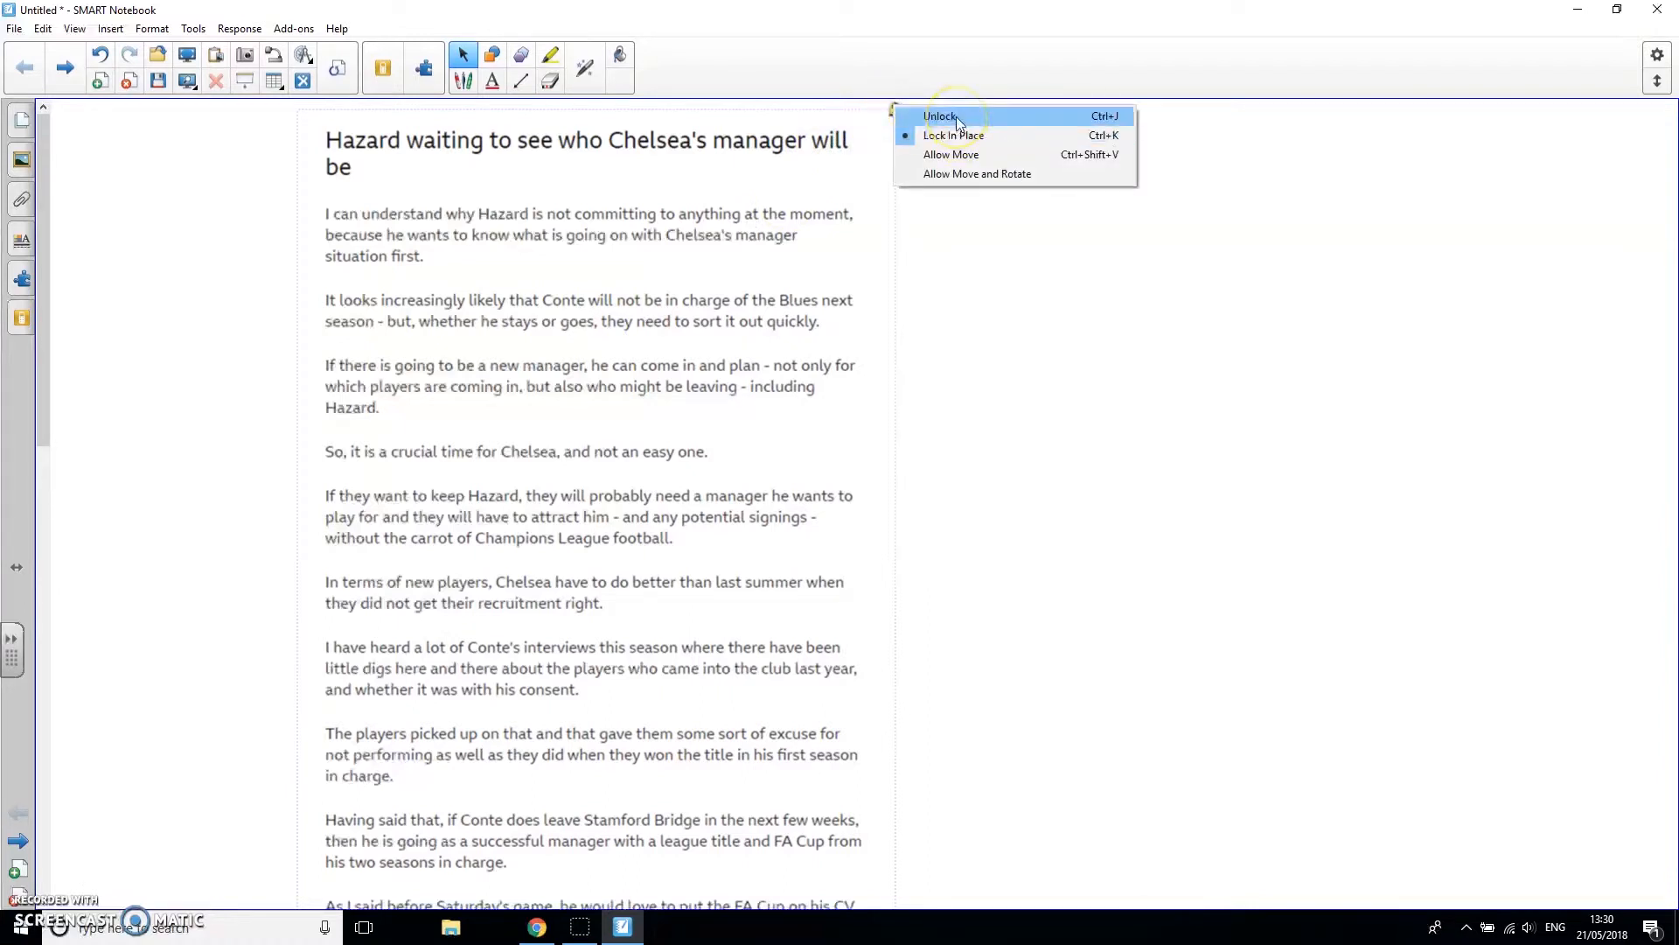
click(664, 260)
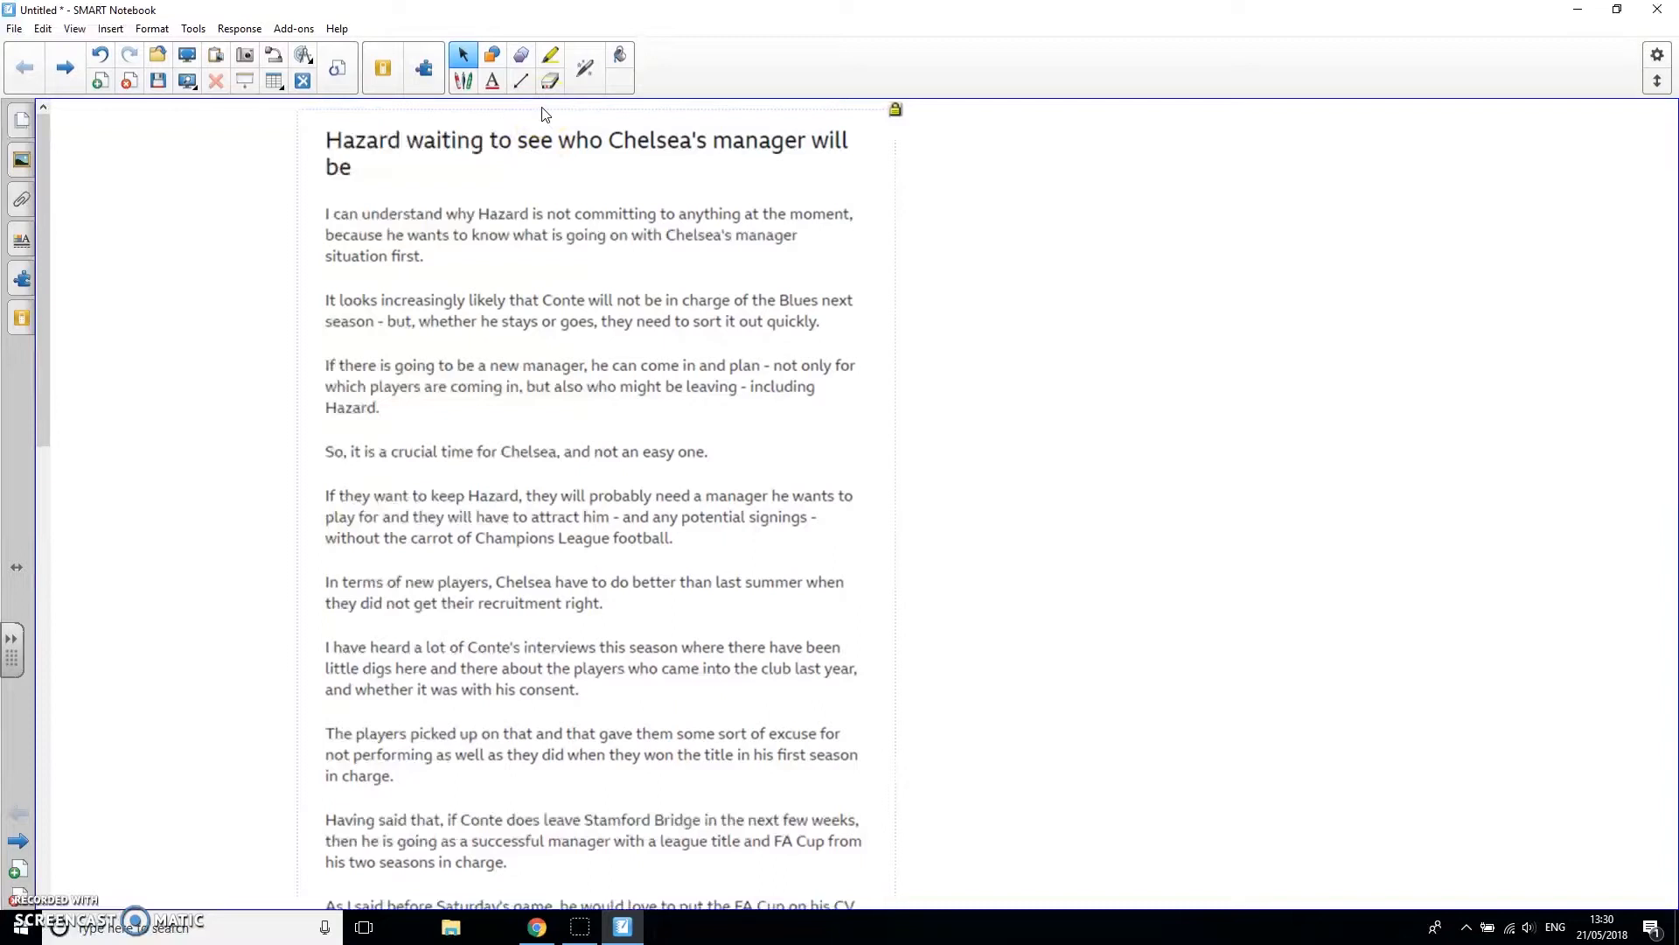
Highlight the word "quickly" in the article's second paragraph in light blue with the Highlighter
click(463, 82)
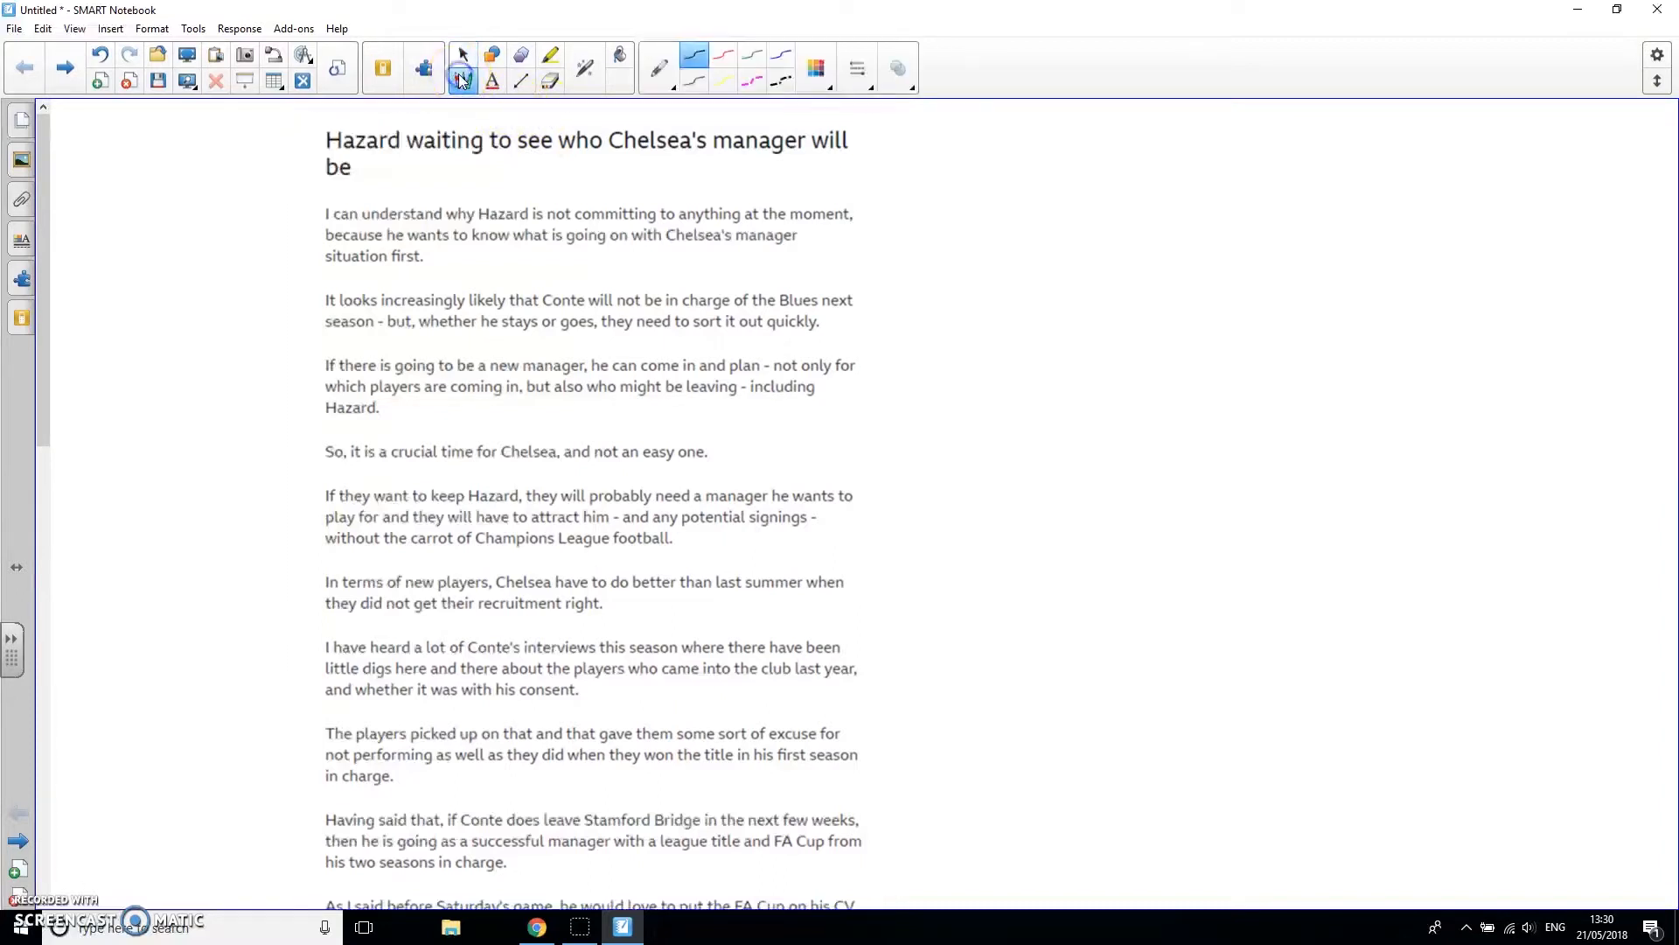
click(673, 93)
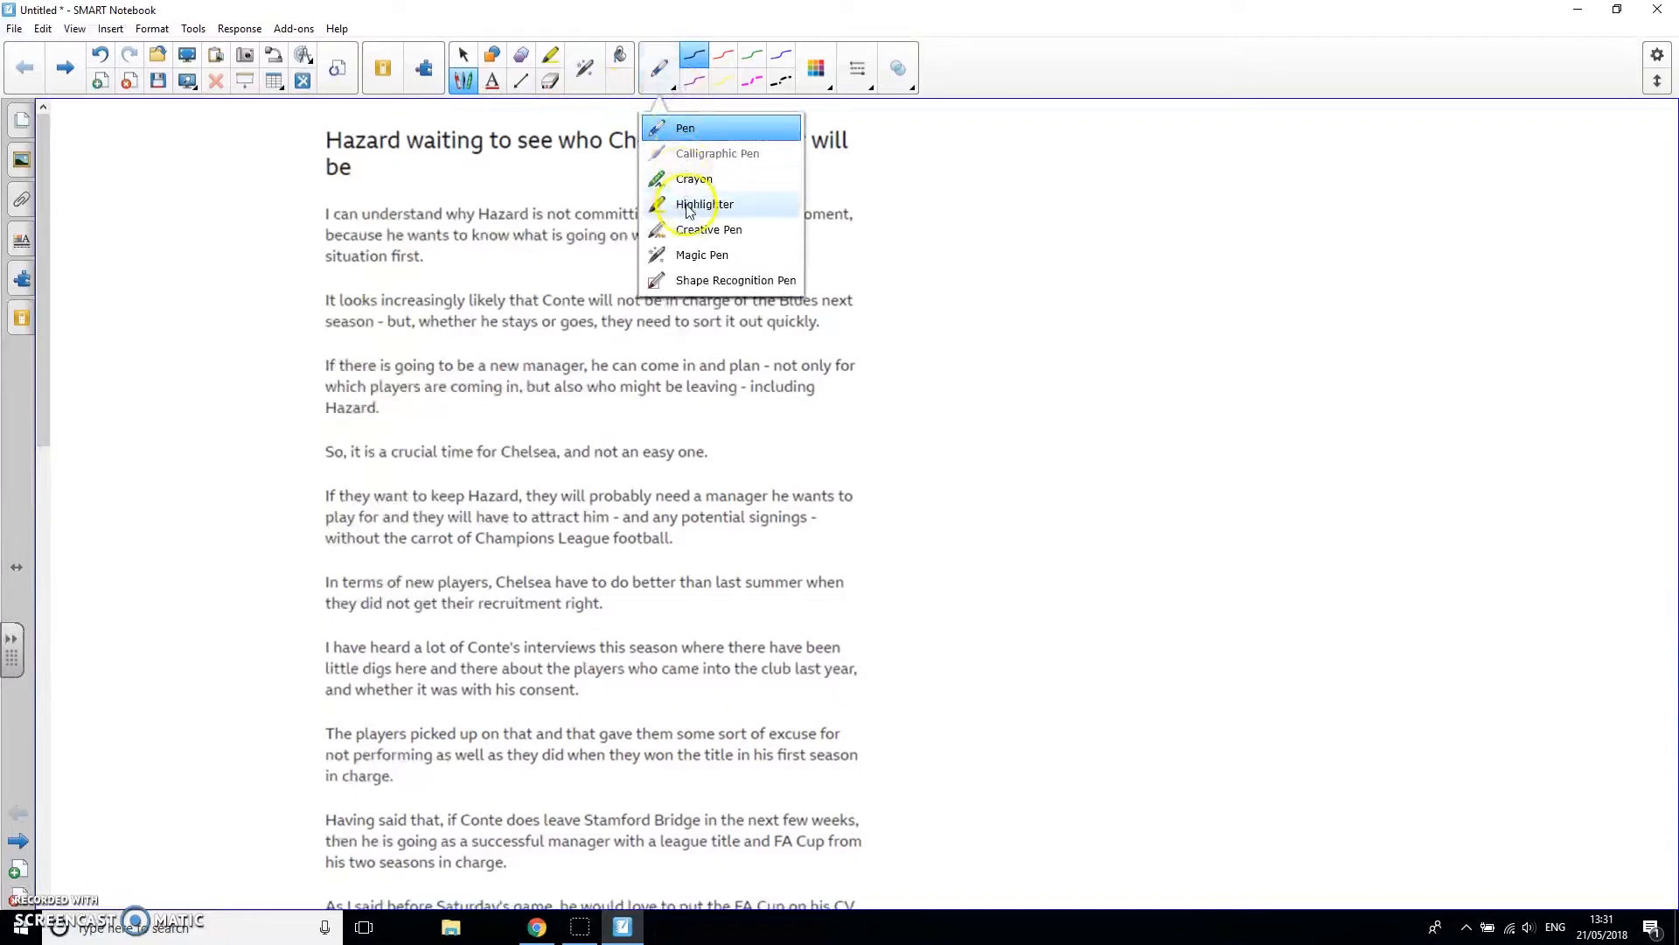
click(687, 200)
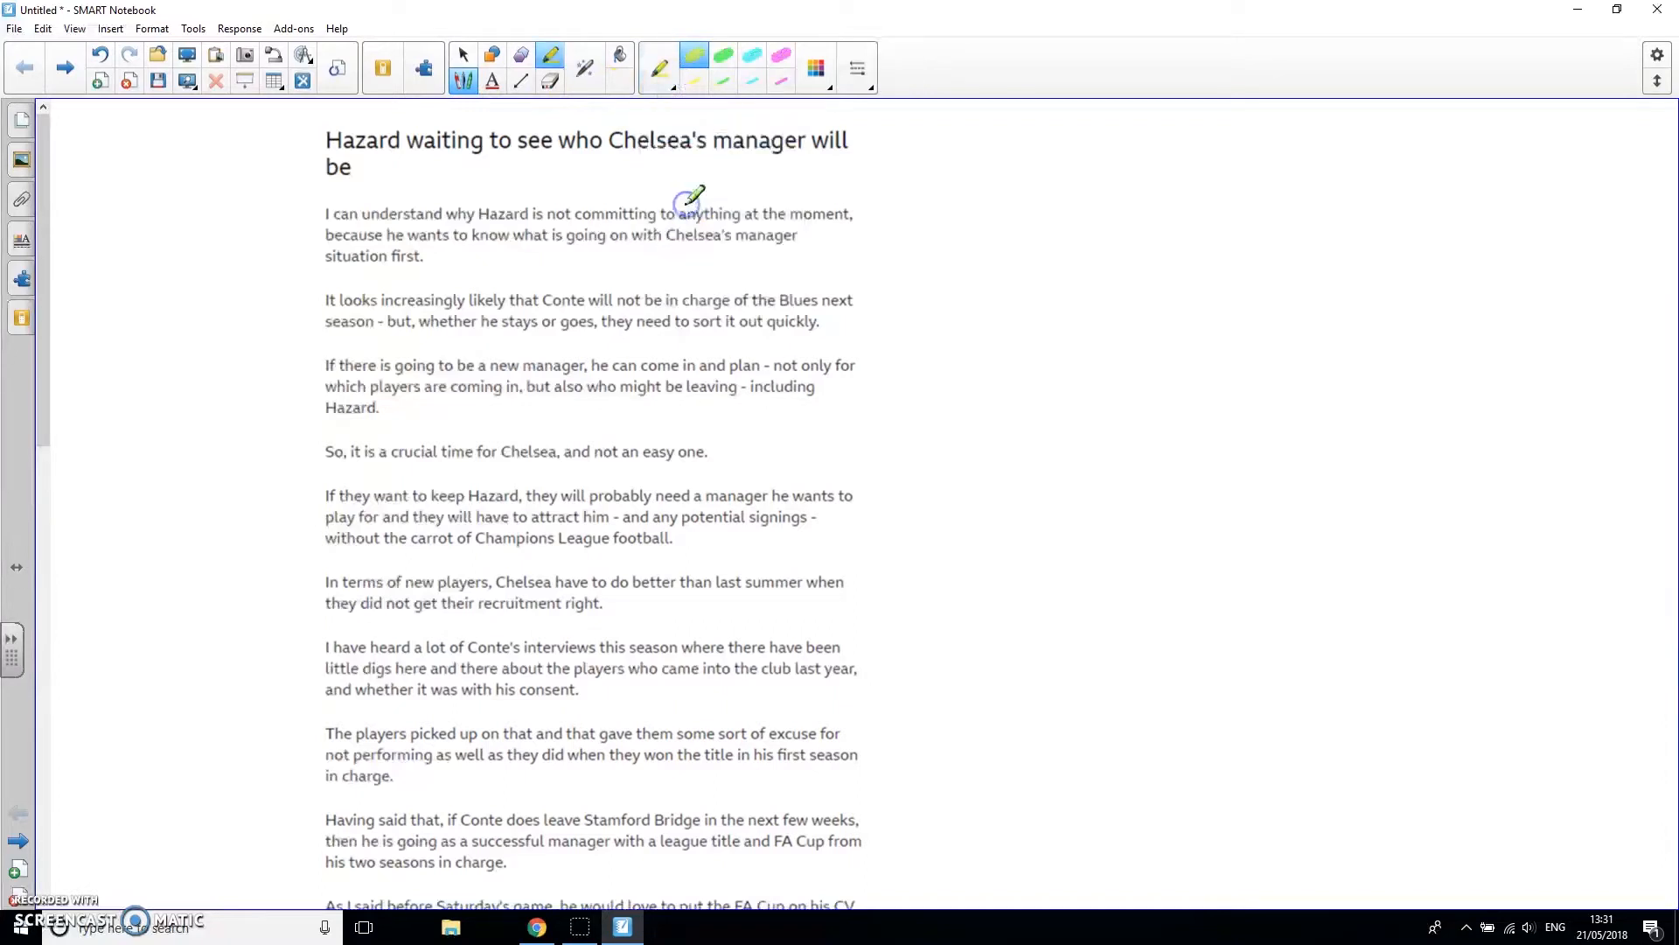
click(548, 58)
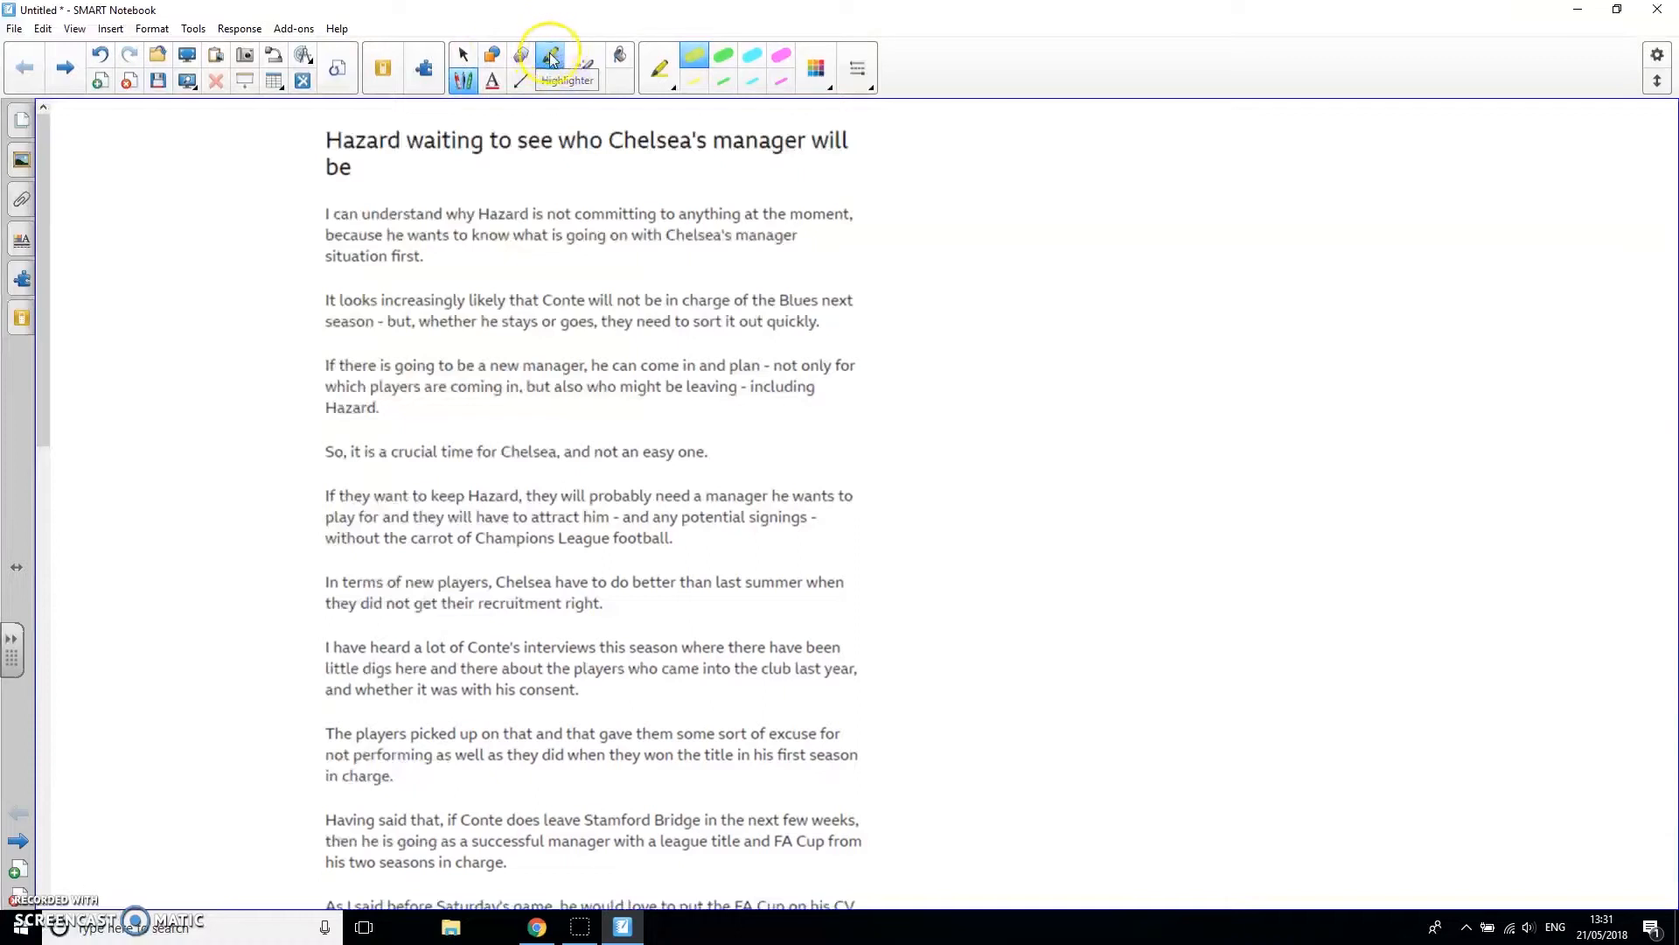
click(725, 59)
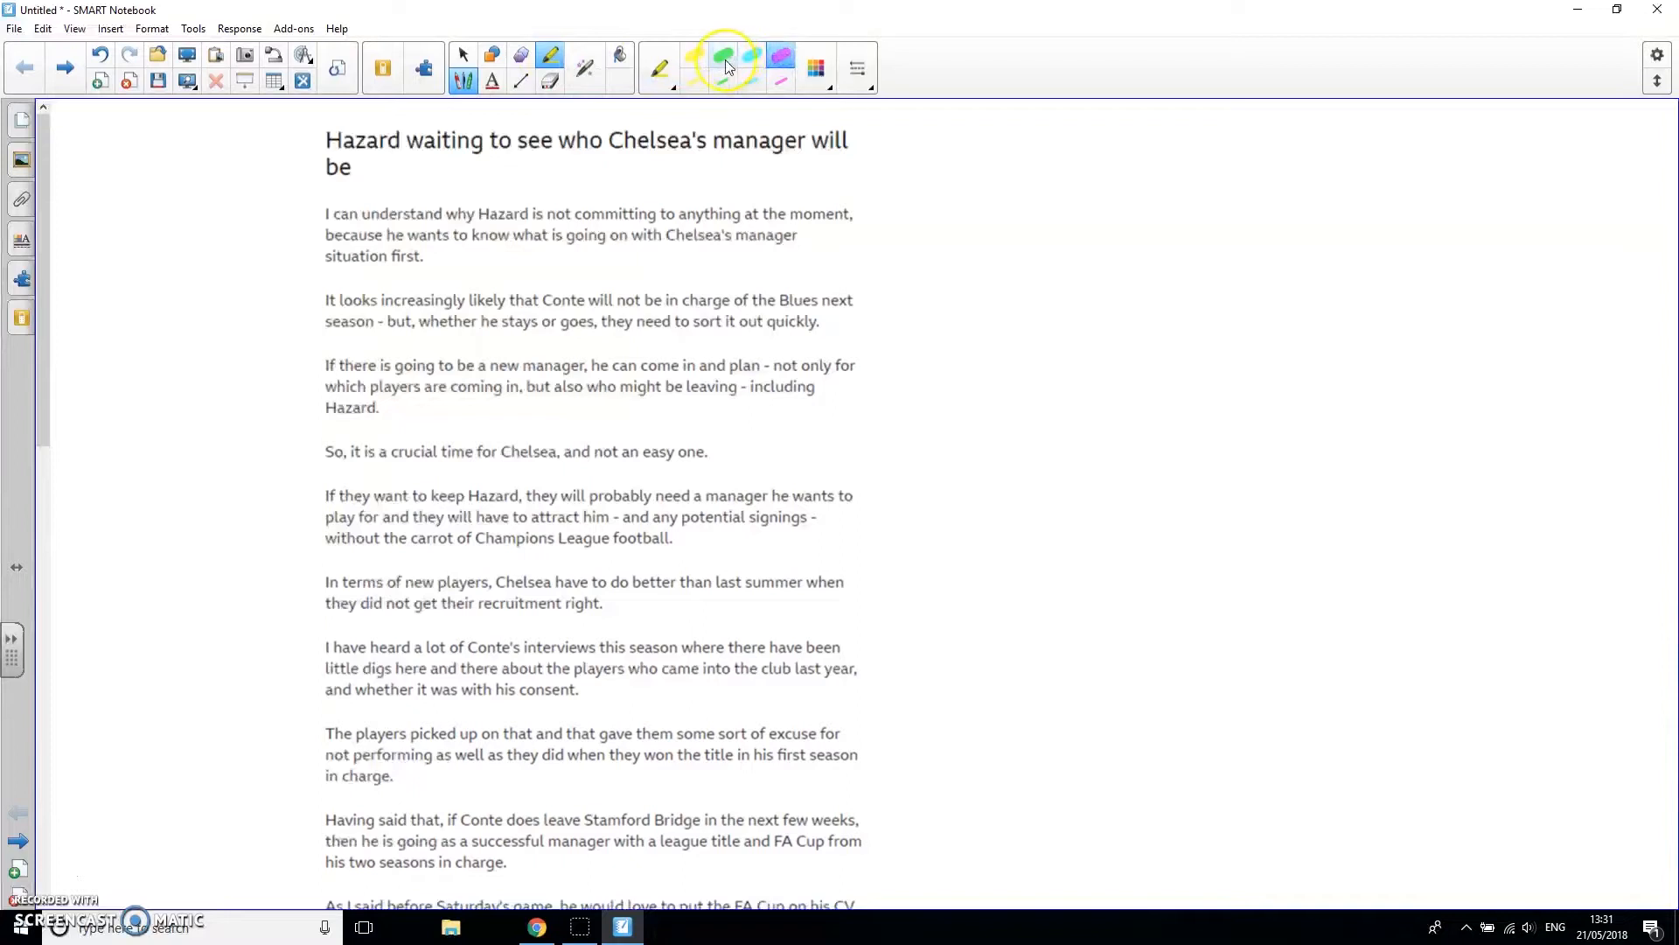
click(816, 69)
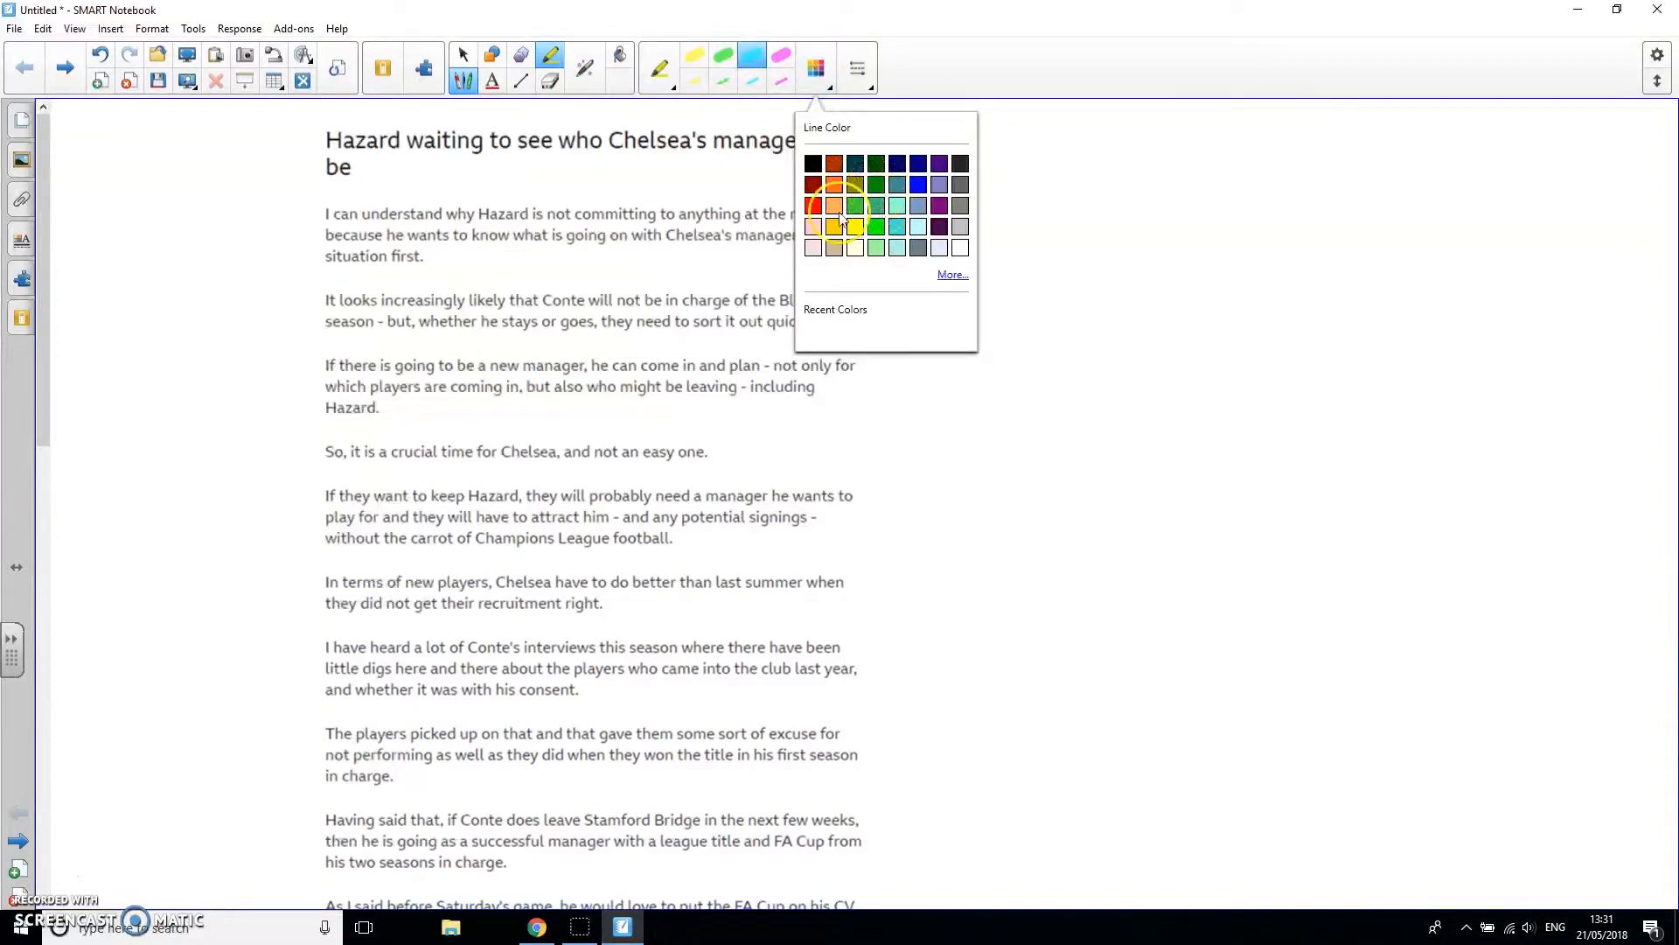
click(816, 66)
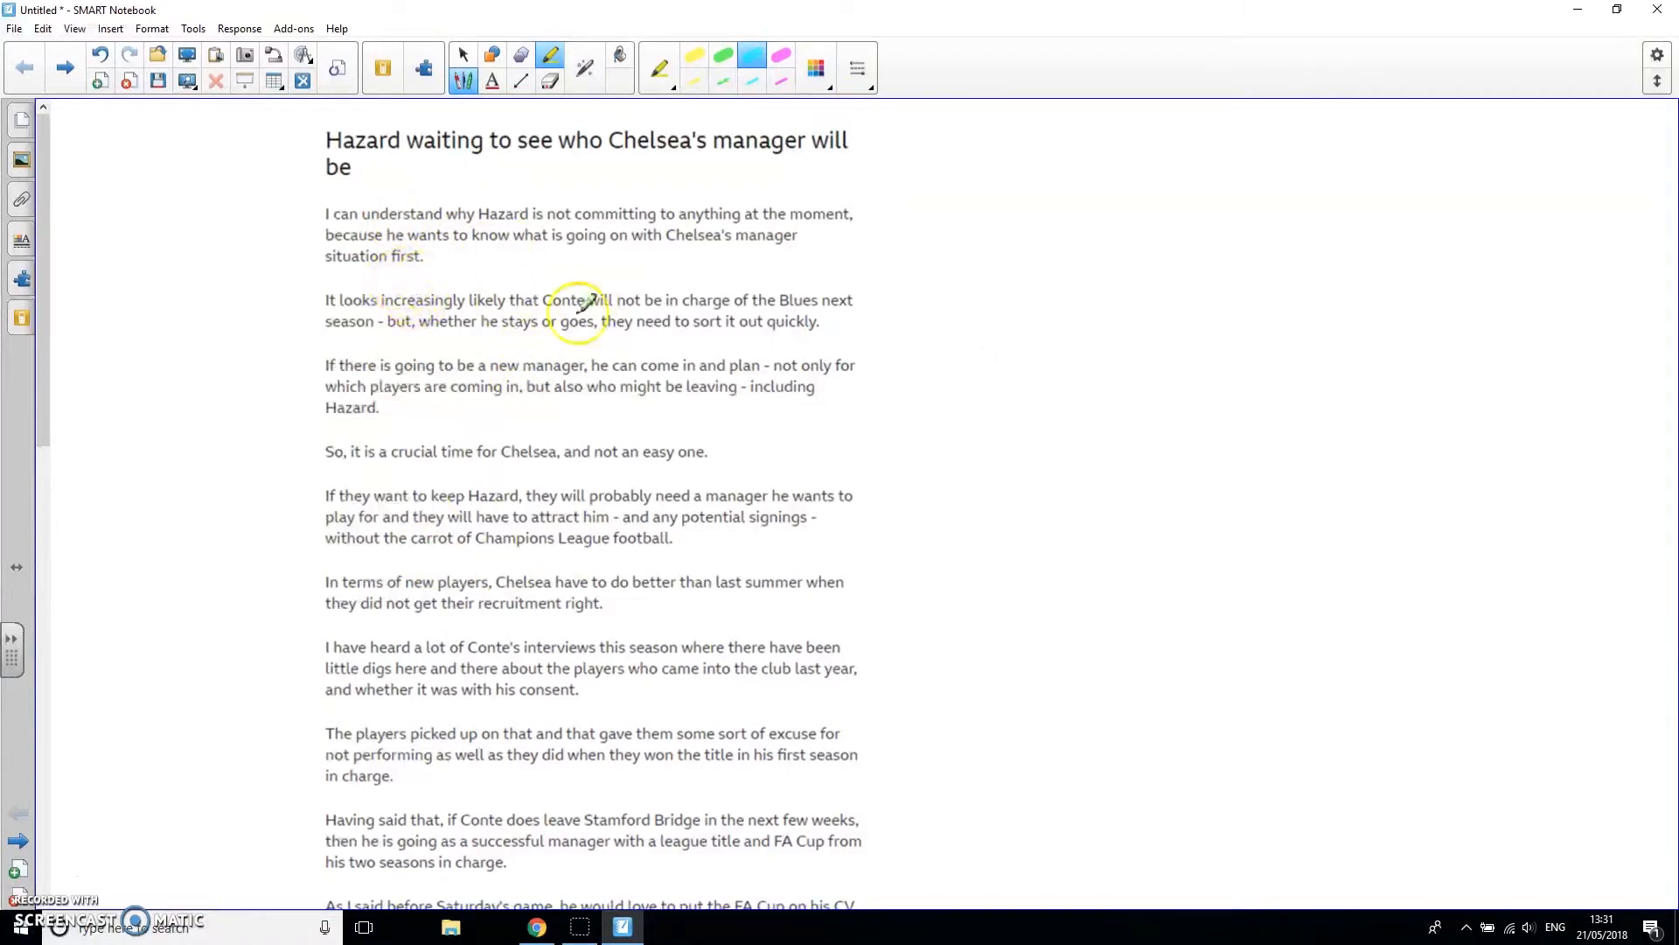
drag(779, 320, 830, 322)
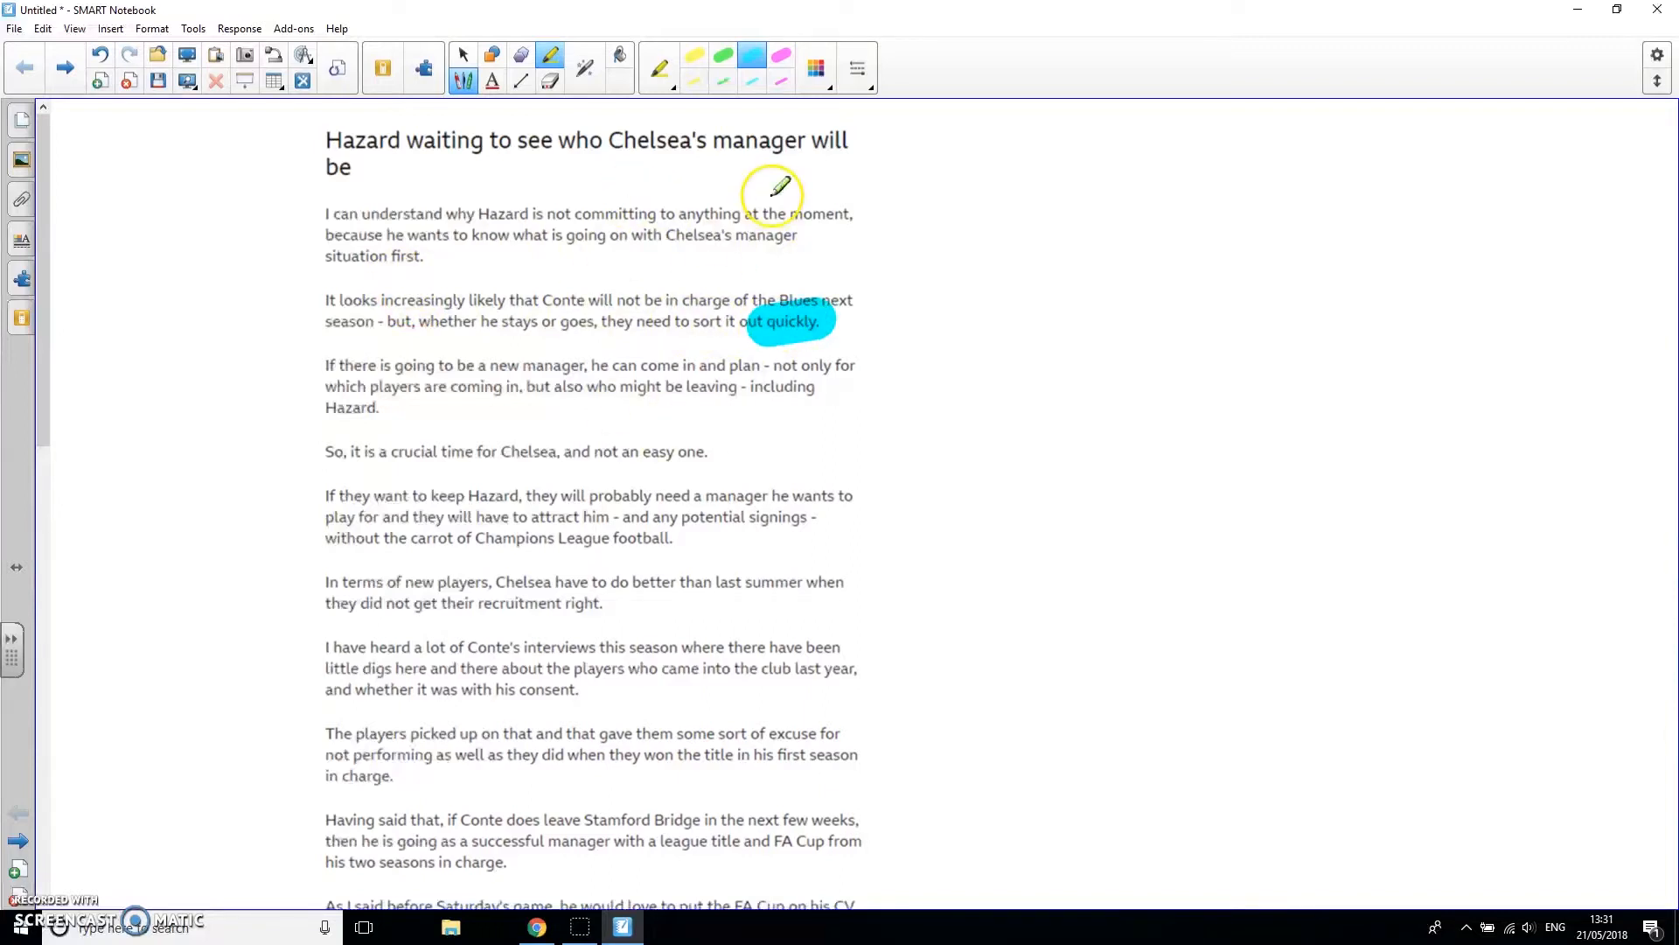
Highlight "in charge" and "Chelsea's" in the article's first two paragraphs in yellow
click(693, 56)
drag(672, 299, 728, 300)
drag(663, 214, 730, 238)
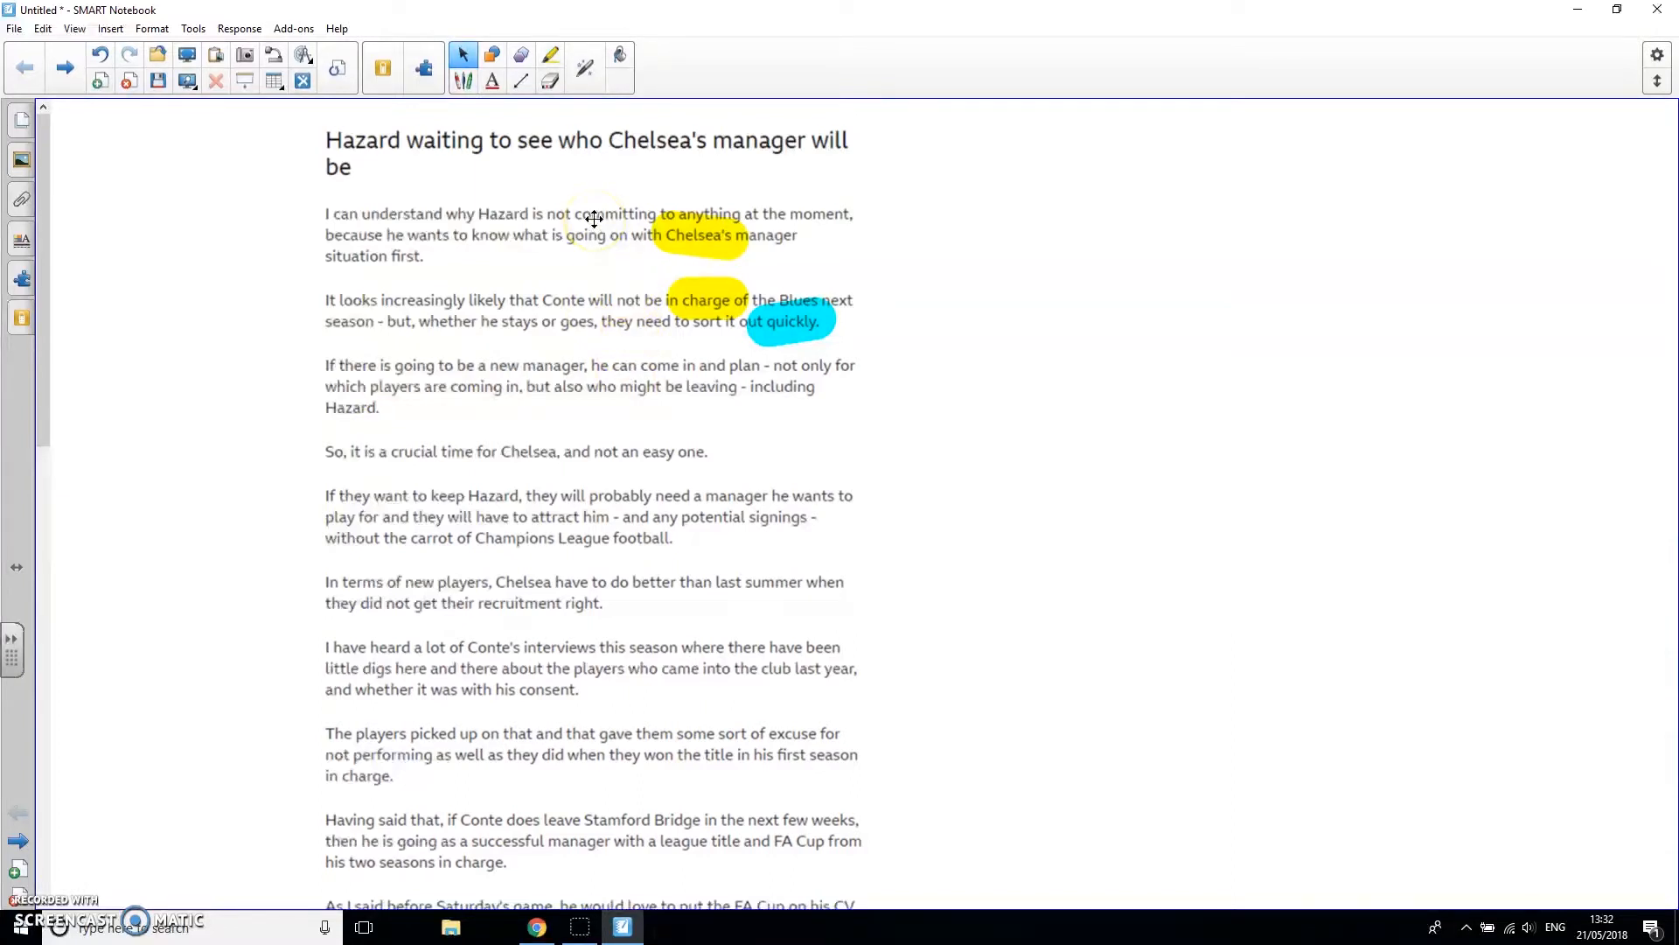
Erase the yellow and blue highlights from the article with the medium-sized eraser
click(550, 82)
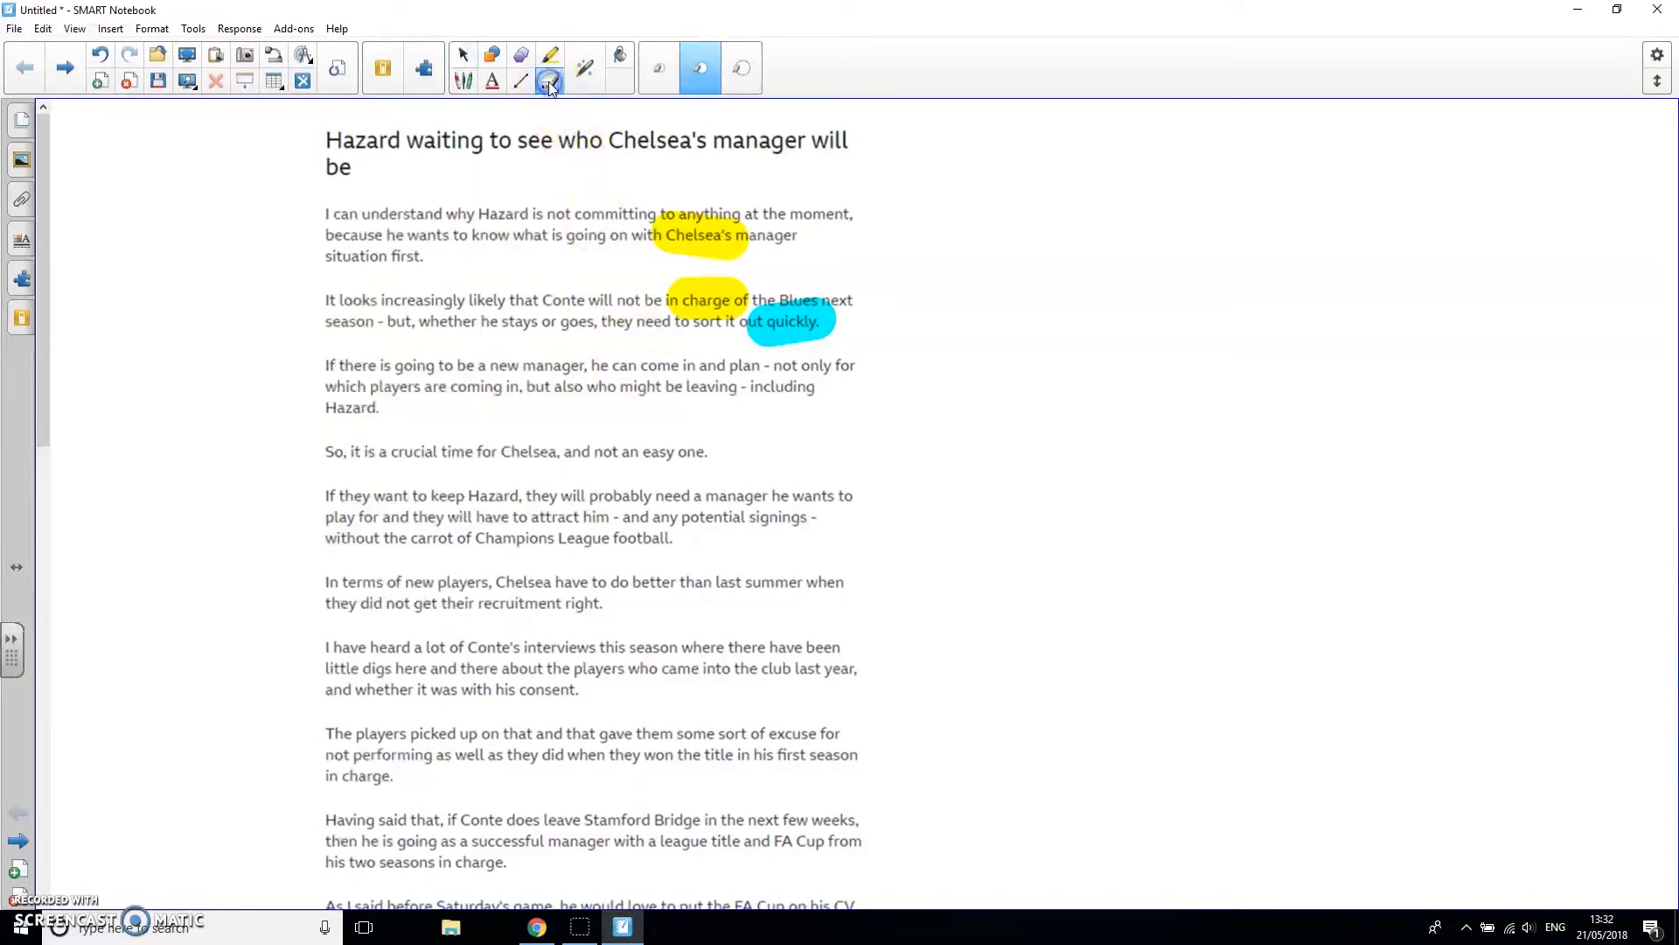
click(661, 77)
click(697, 78)
mouse_move(748, 234)
mouse_down()
mouse_move(667, 232)
mouse_move(694, 300)
mouse_move(828, 345)
mouse_move(750, 367)
mouse_up()
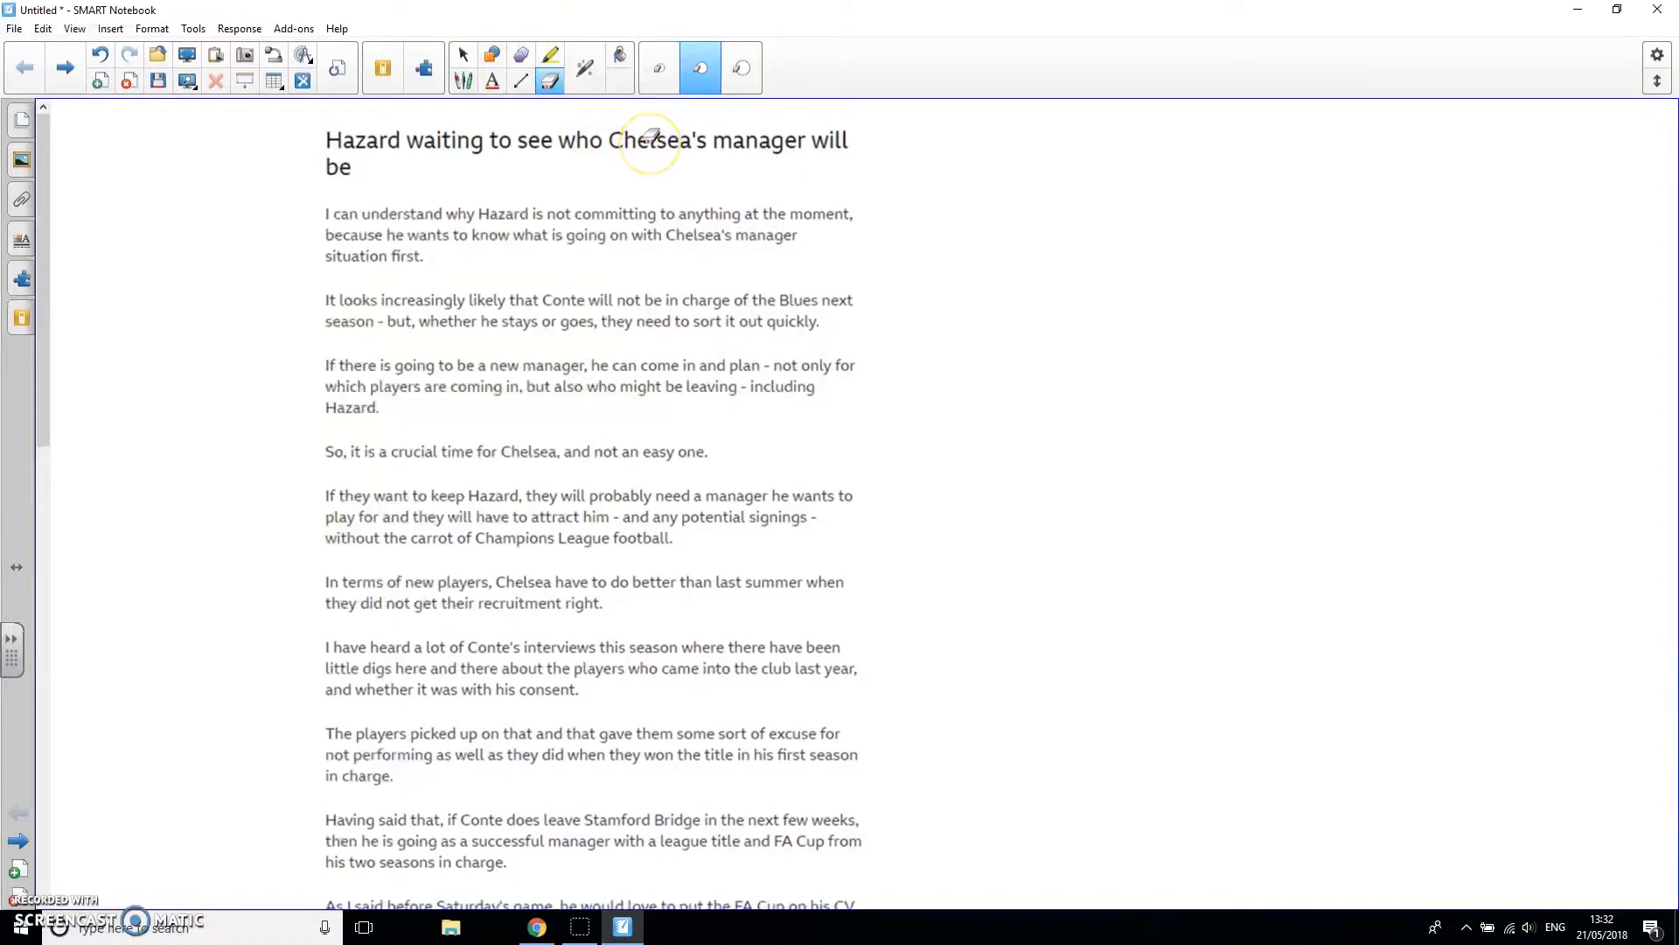
Circle the words "Having said that" near the end of the article with the Magic Pen to spotlight them
click(583, 70)
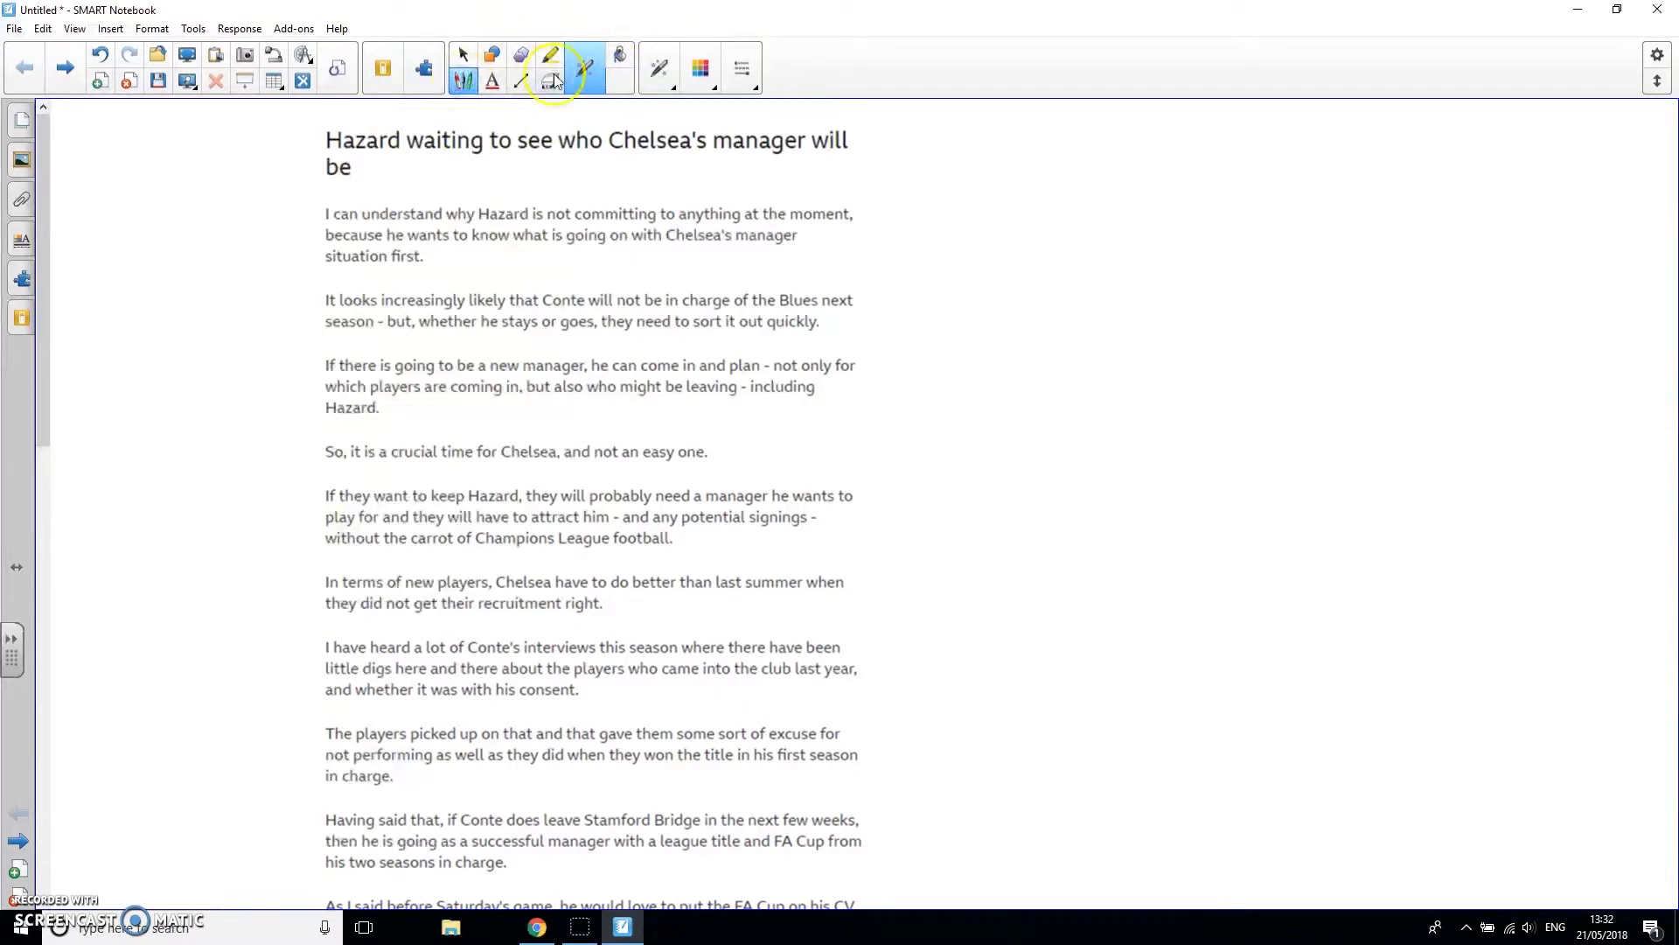
click(673, 91)
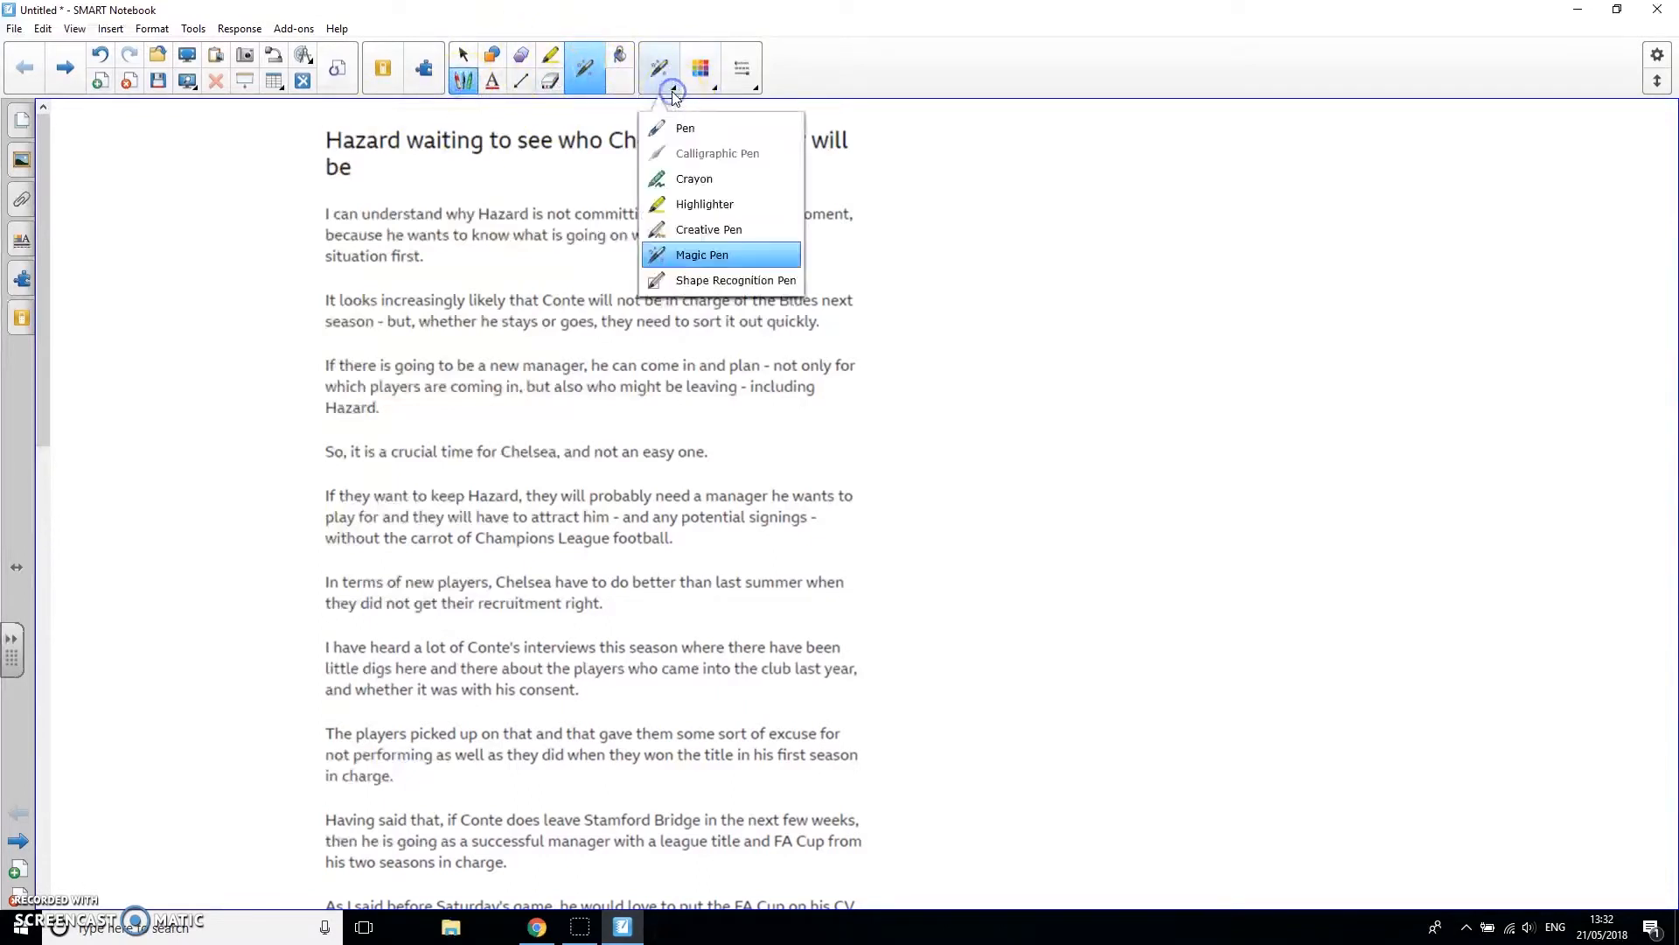
click(687, 255)
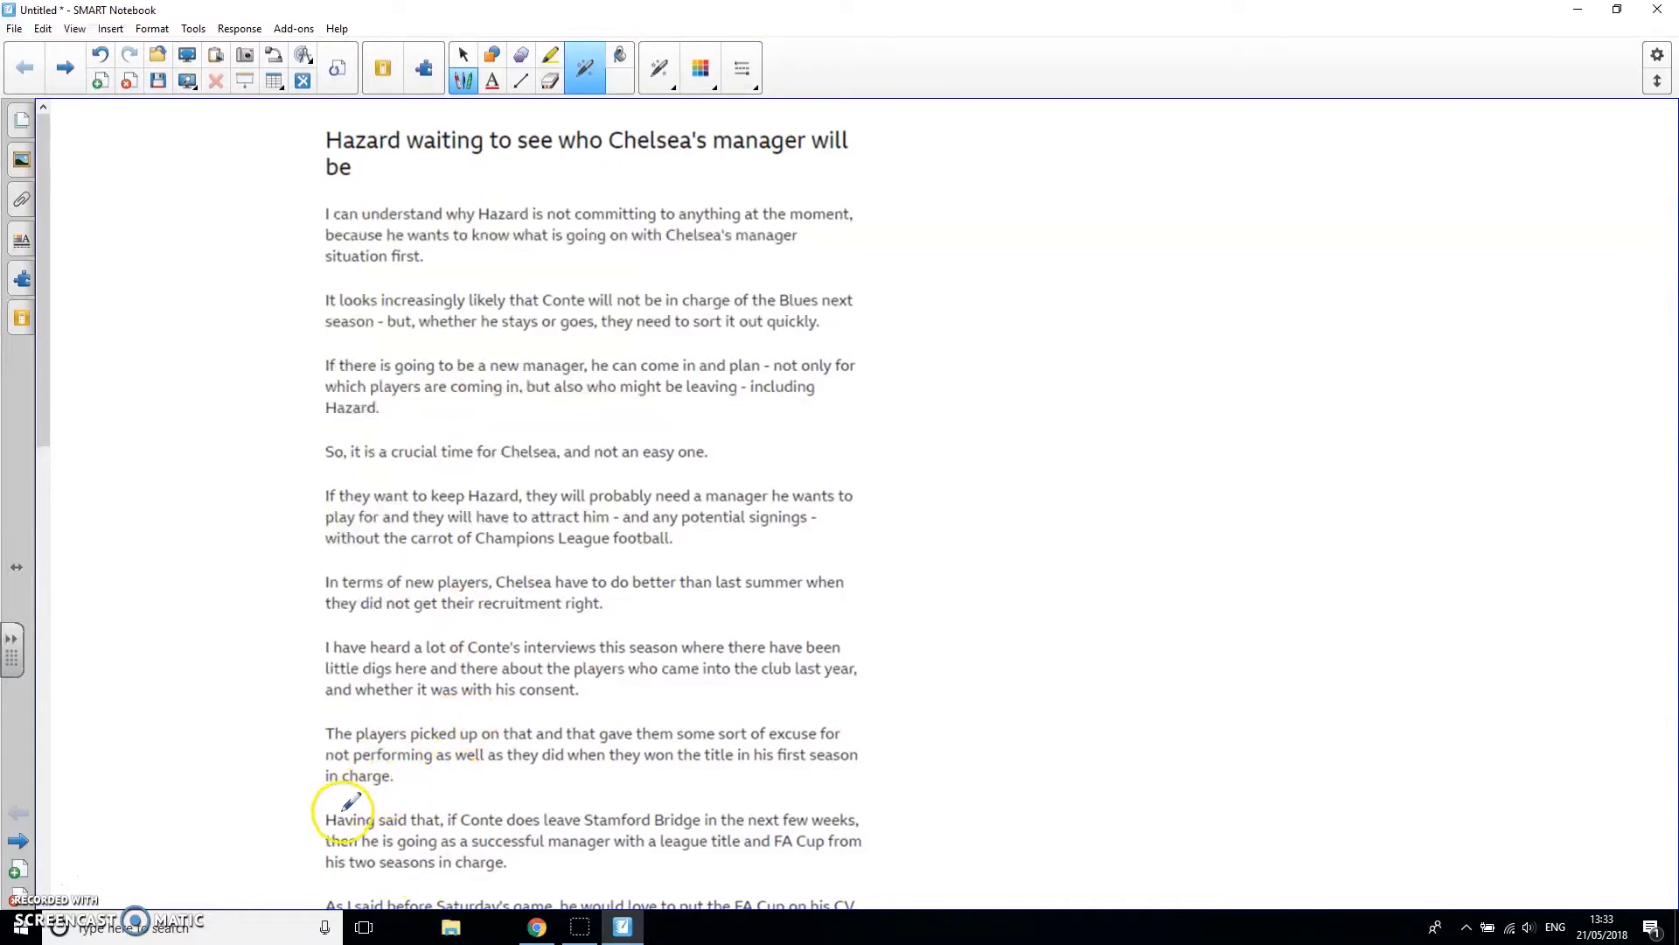
drag(354, 779, 329, 780)
drag(382, 858, 470, 838)
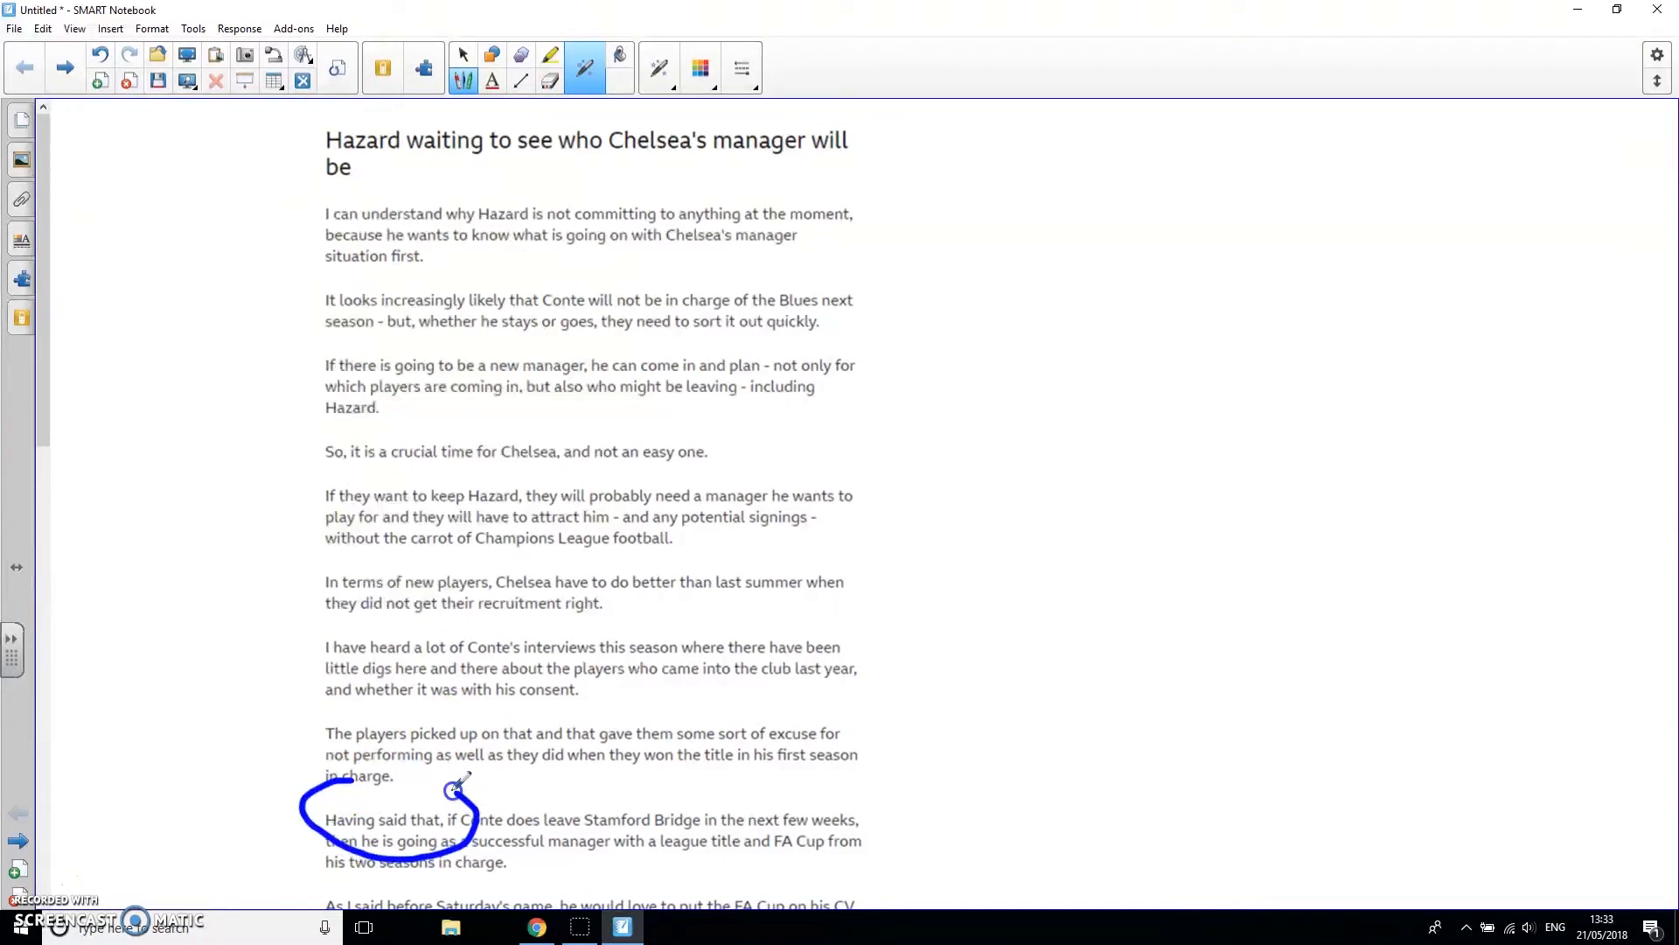
drag(343, 781, 345, 781)
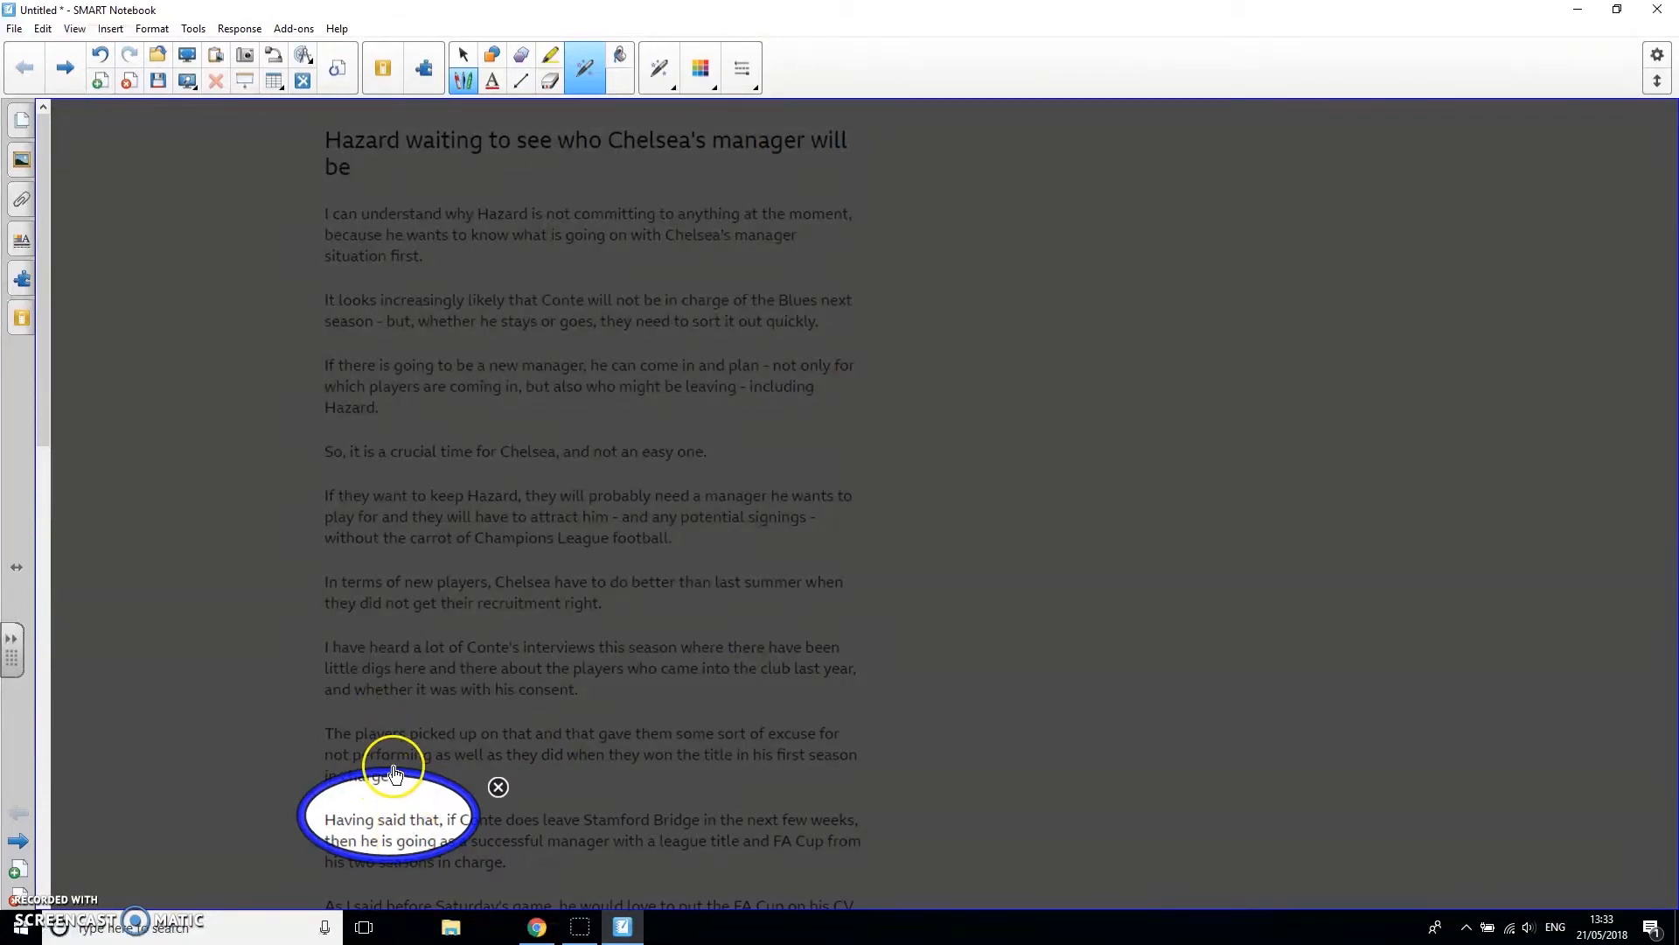
Move the spotlight up to the paragraph beginning "If there is going to be a new manager" and close it
drag(385, 779, 387, 352)
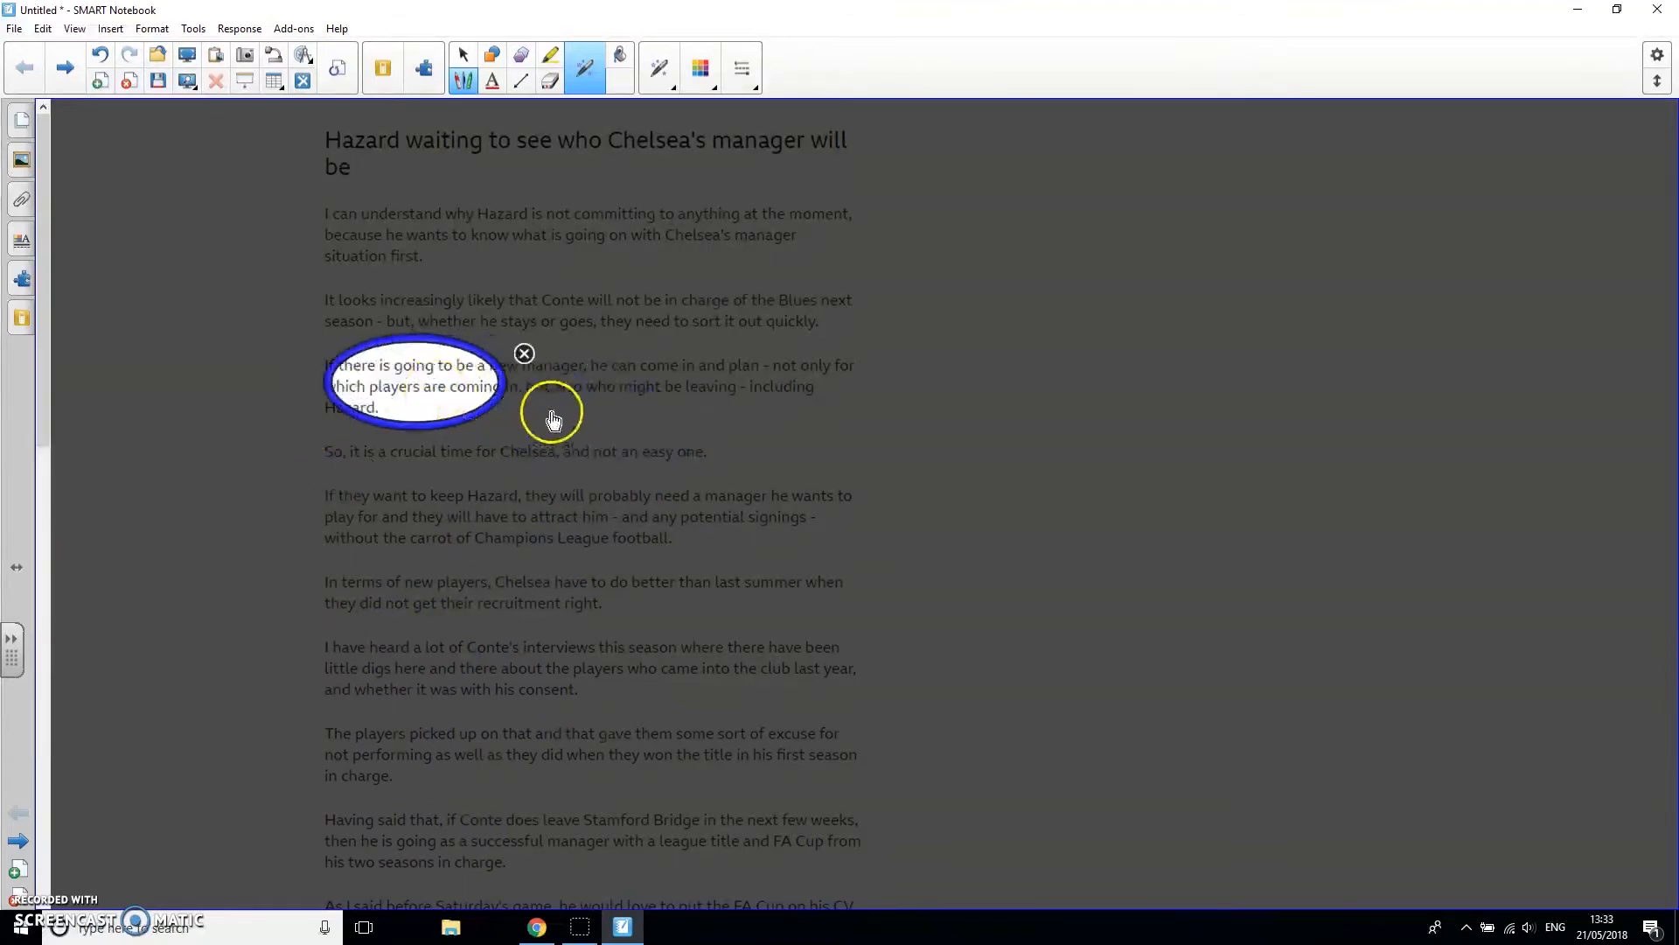
click(525, 355)
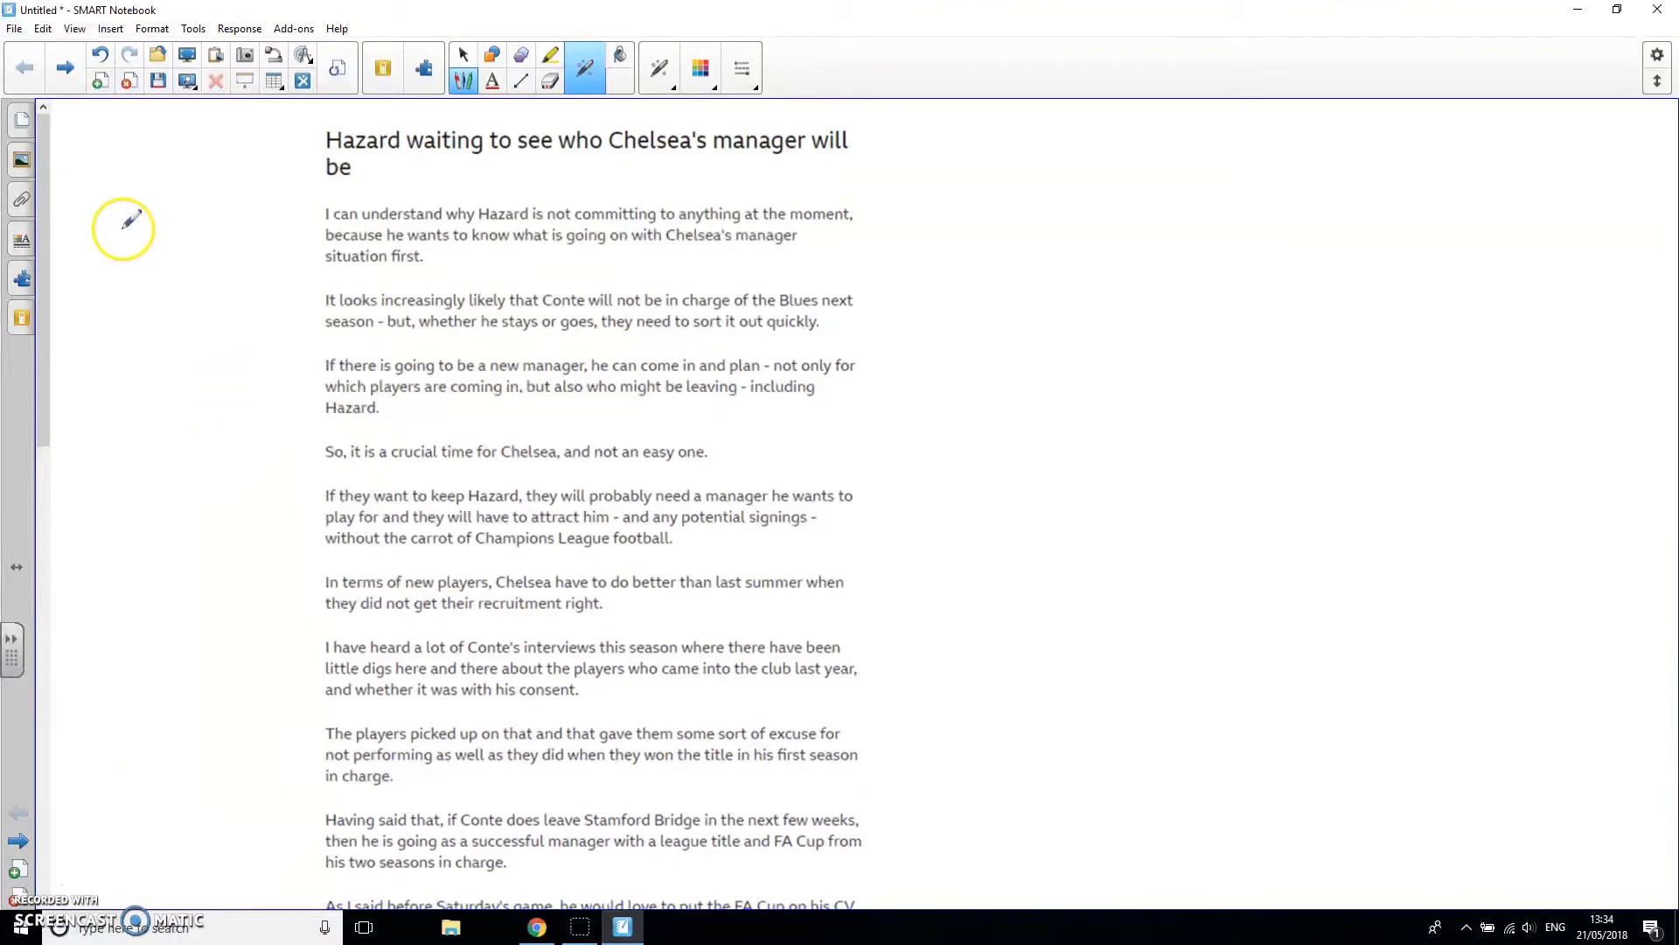
Add the "Folding - labeled" picture from the Gallery Essentials pictures to the blank area beside the article
click(21, 162)
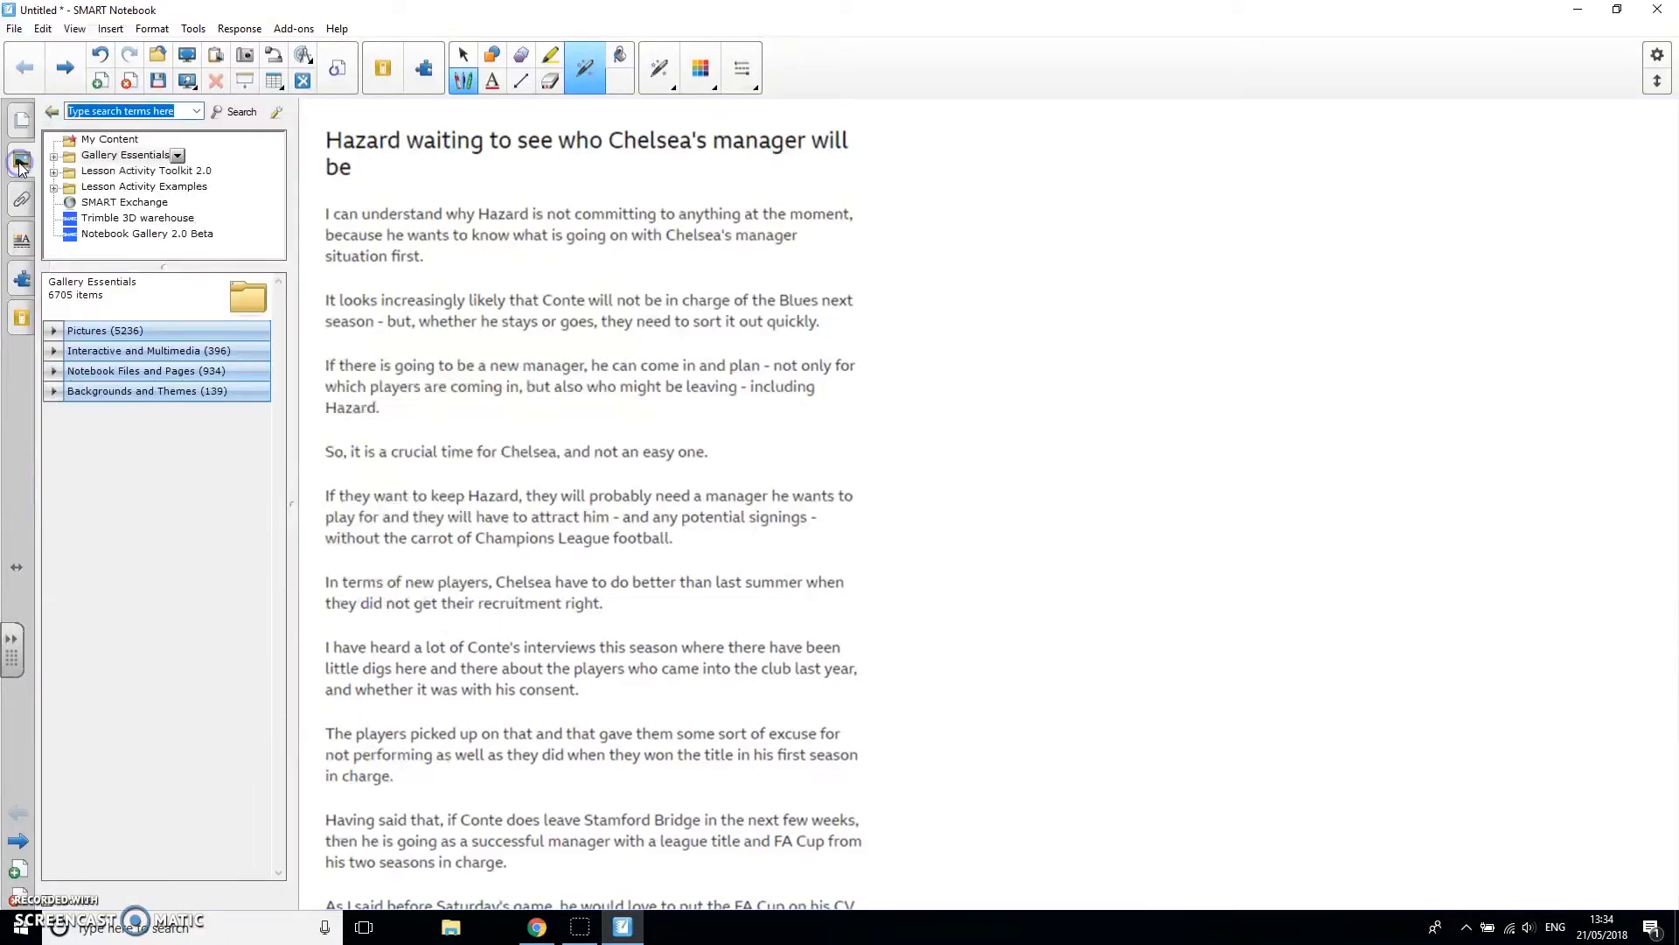
click(53, 331)
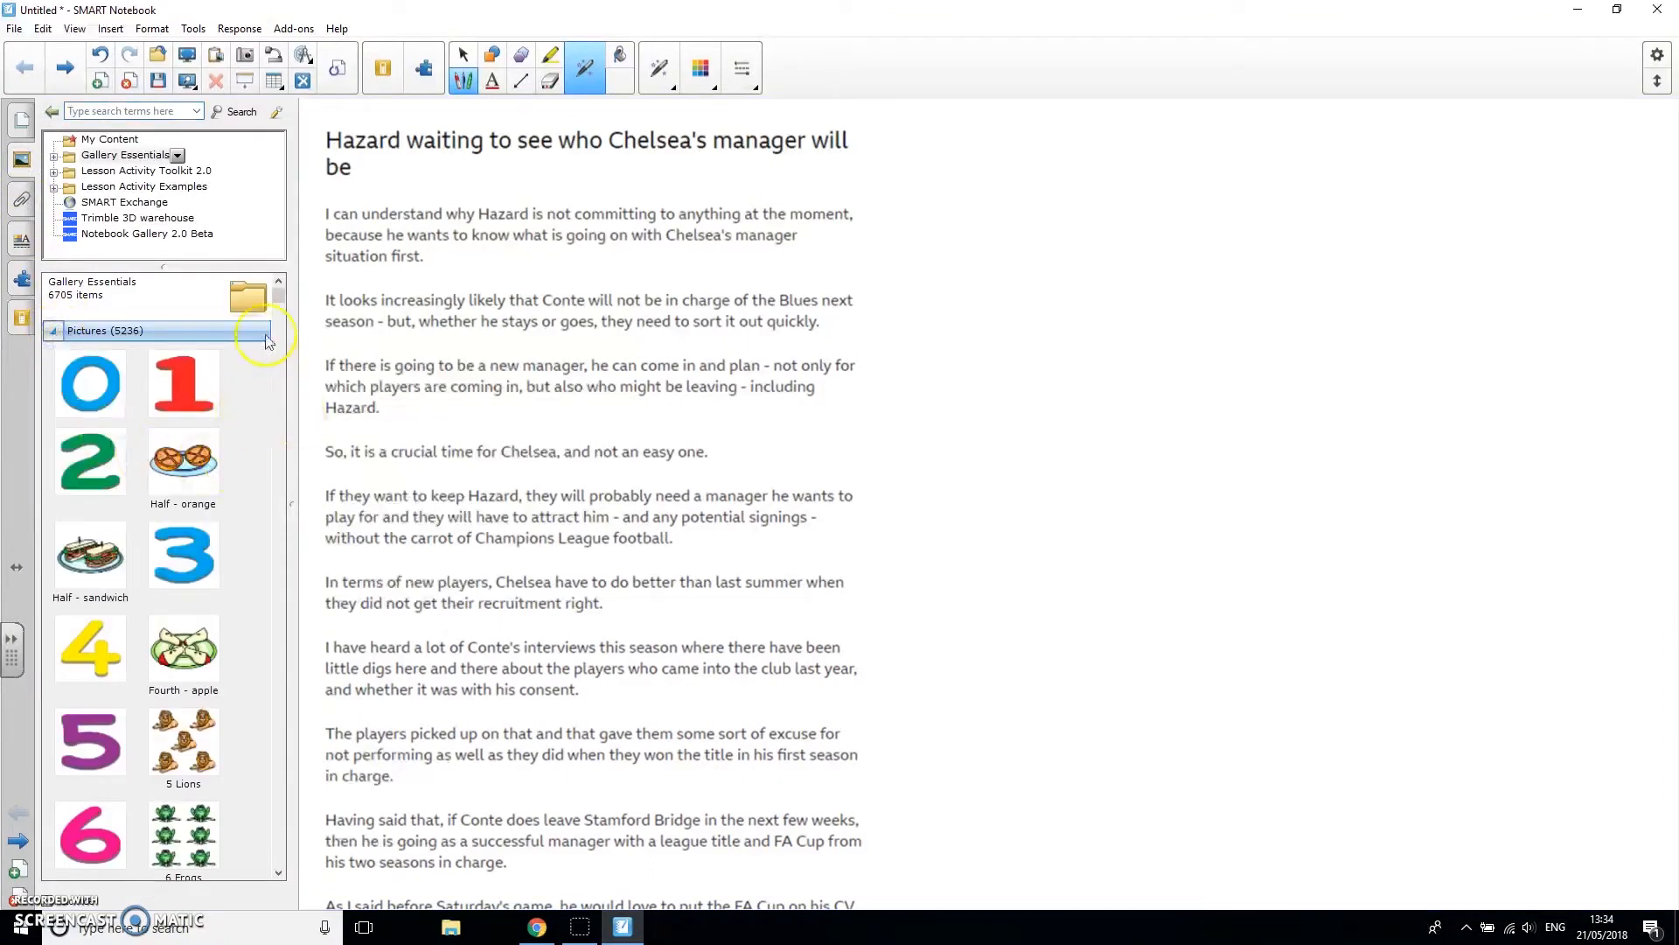
scroll(282, 297, down, 5)
scroll(299, 516, down, 10)
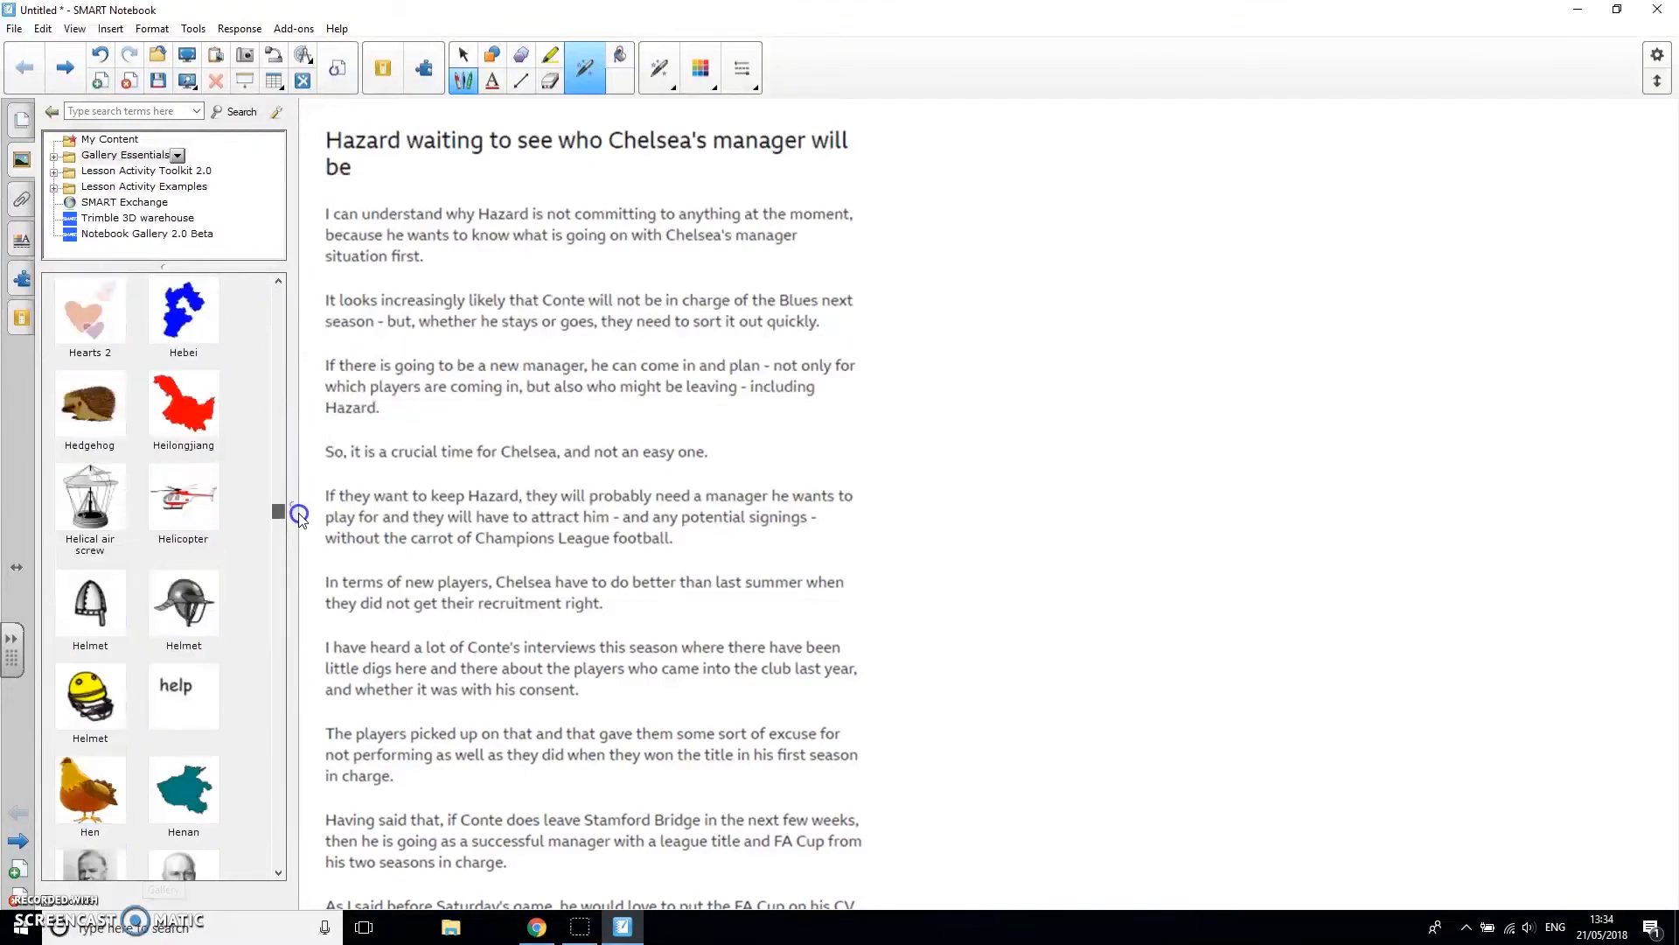
scroll(300, 476, up, 3)
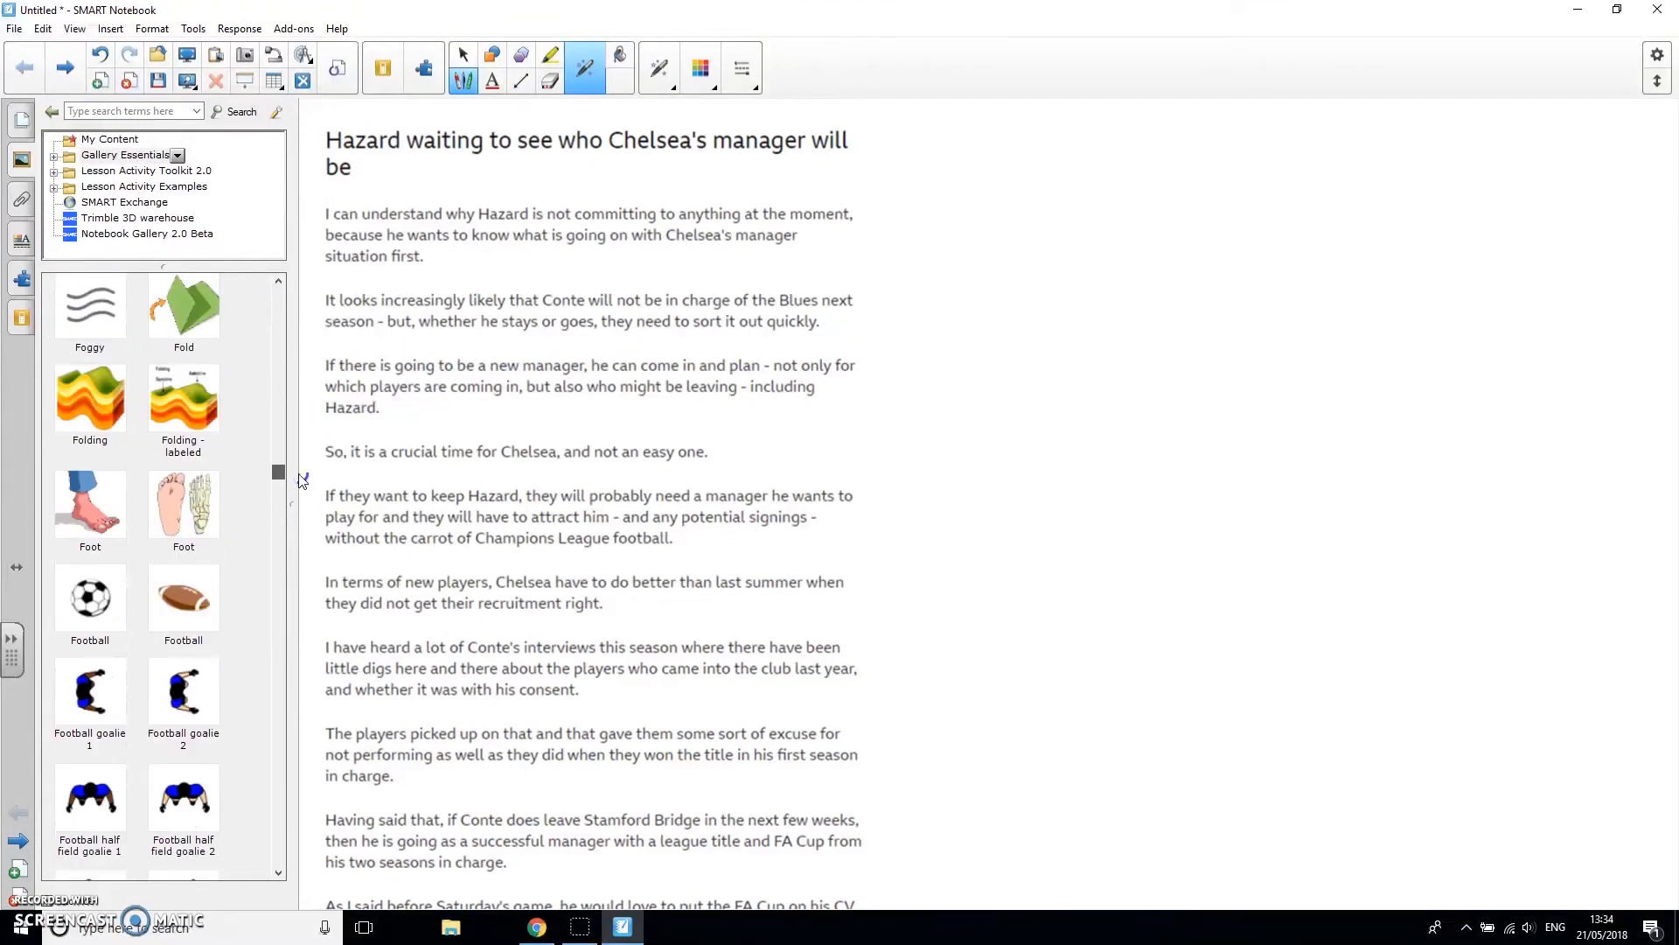
drag(180, 392, 1141, 477)
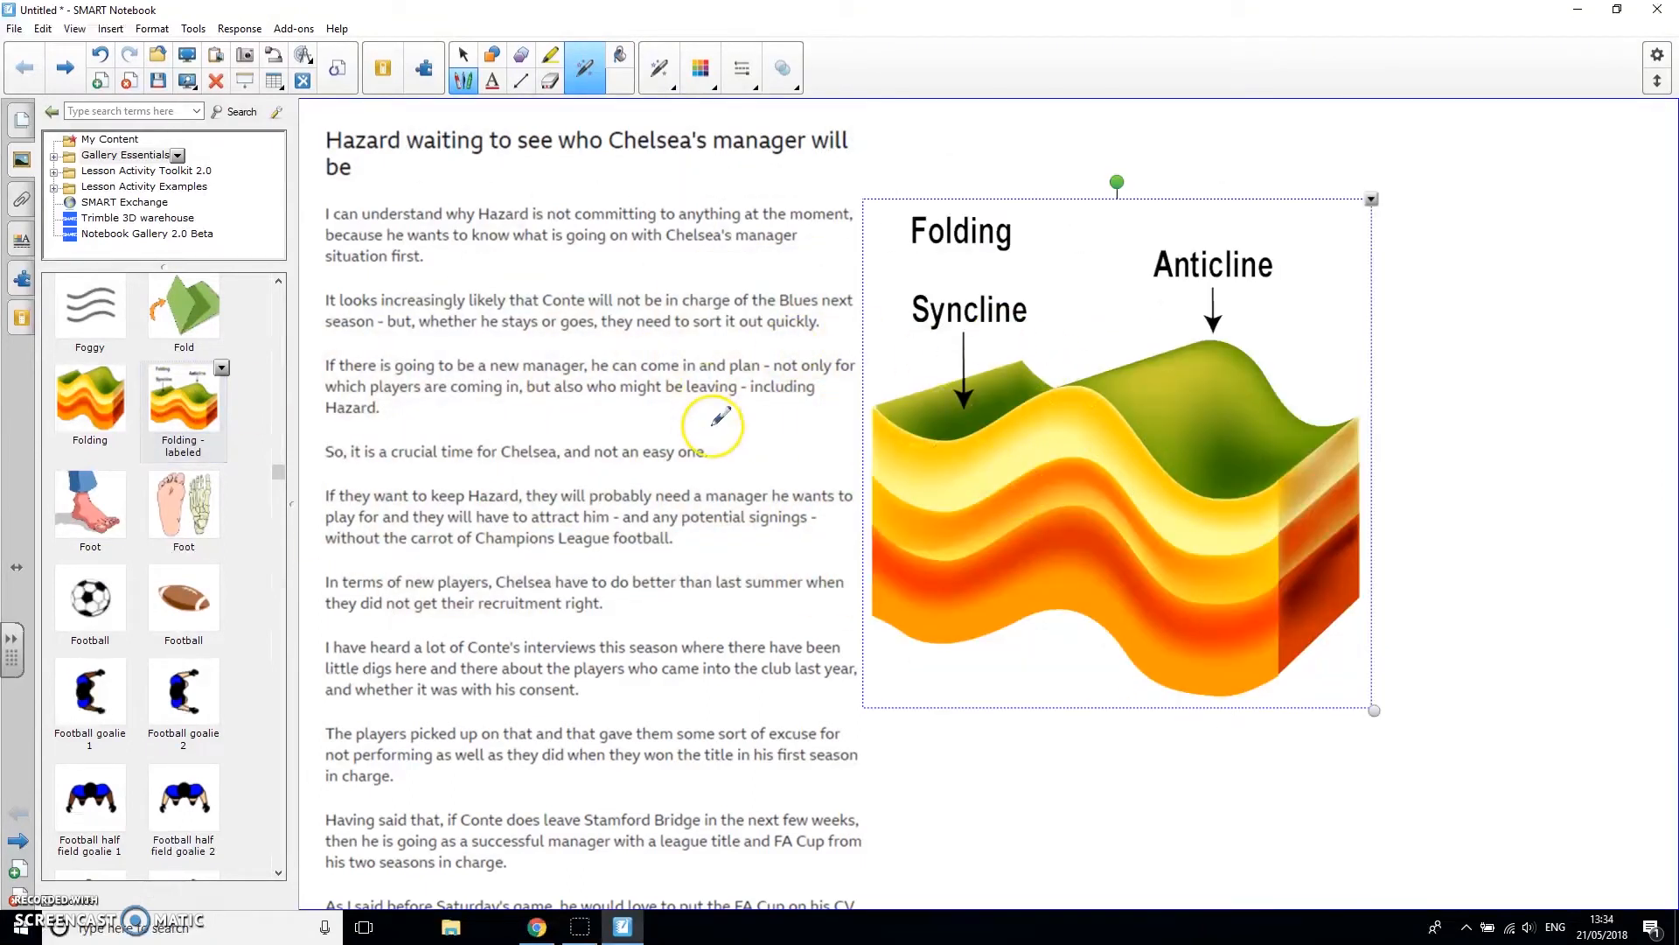
Lock the labeled folding diagram in place beside the article
click(552, 60)
mouse_move(997, 353)
mouse_down()
mouse_move(972, 359)
mouse_move(967, 480)
mouse_move(984, 350)
mouse_up()
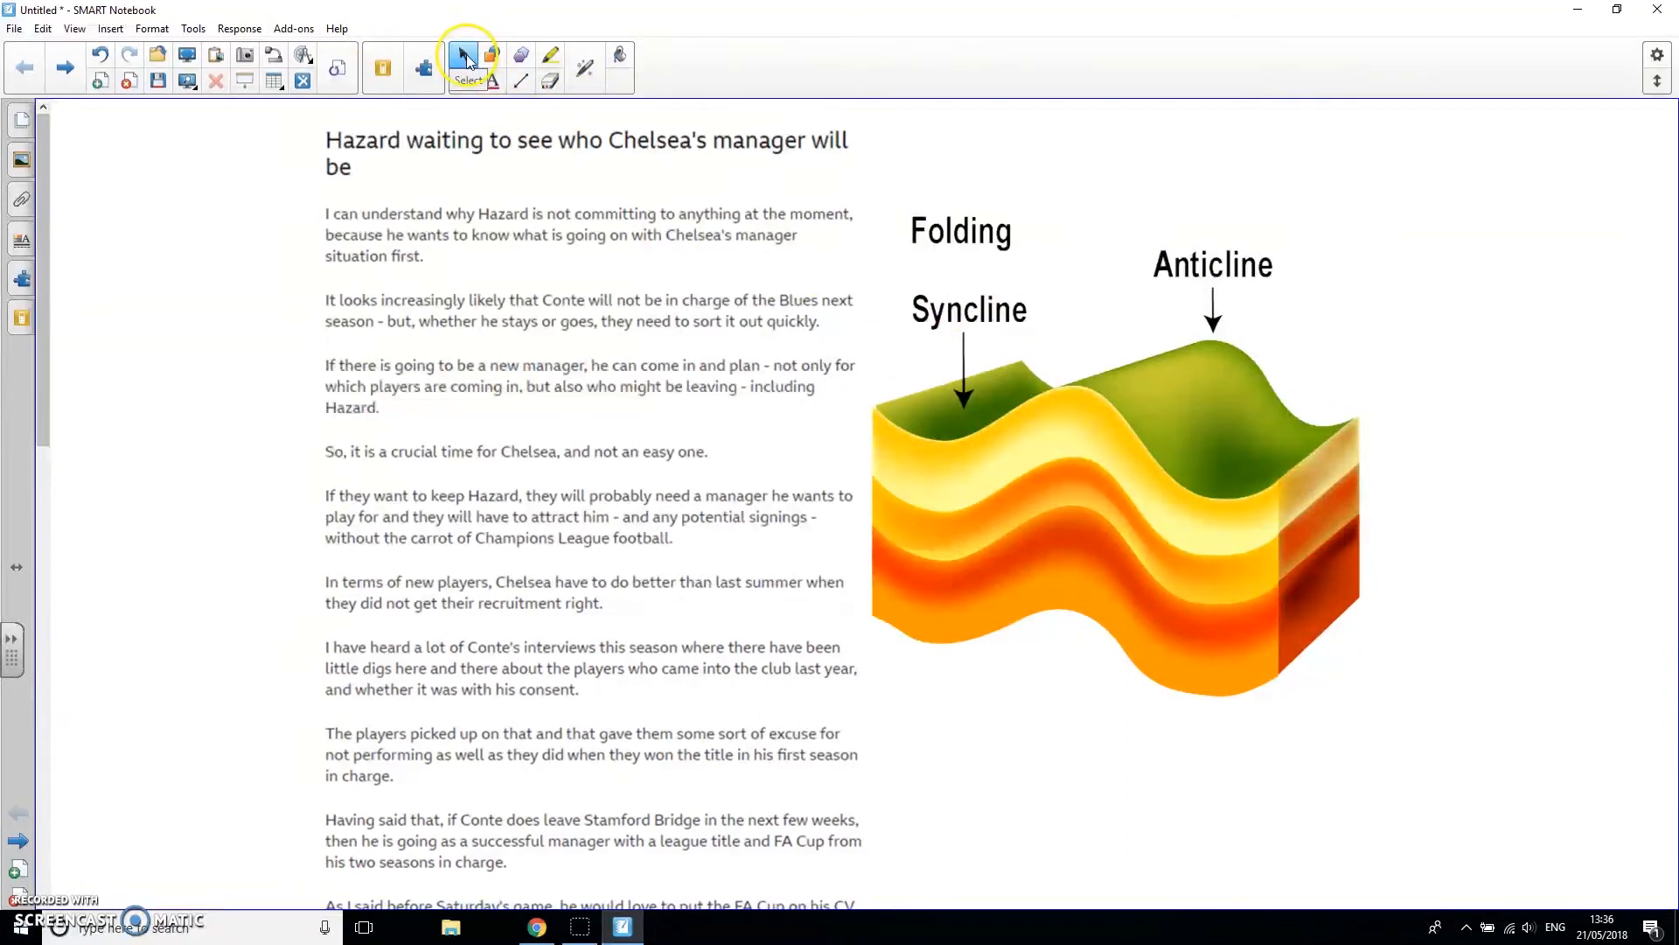
click(1148, 442)
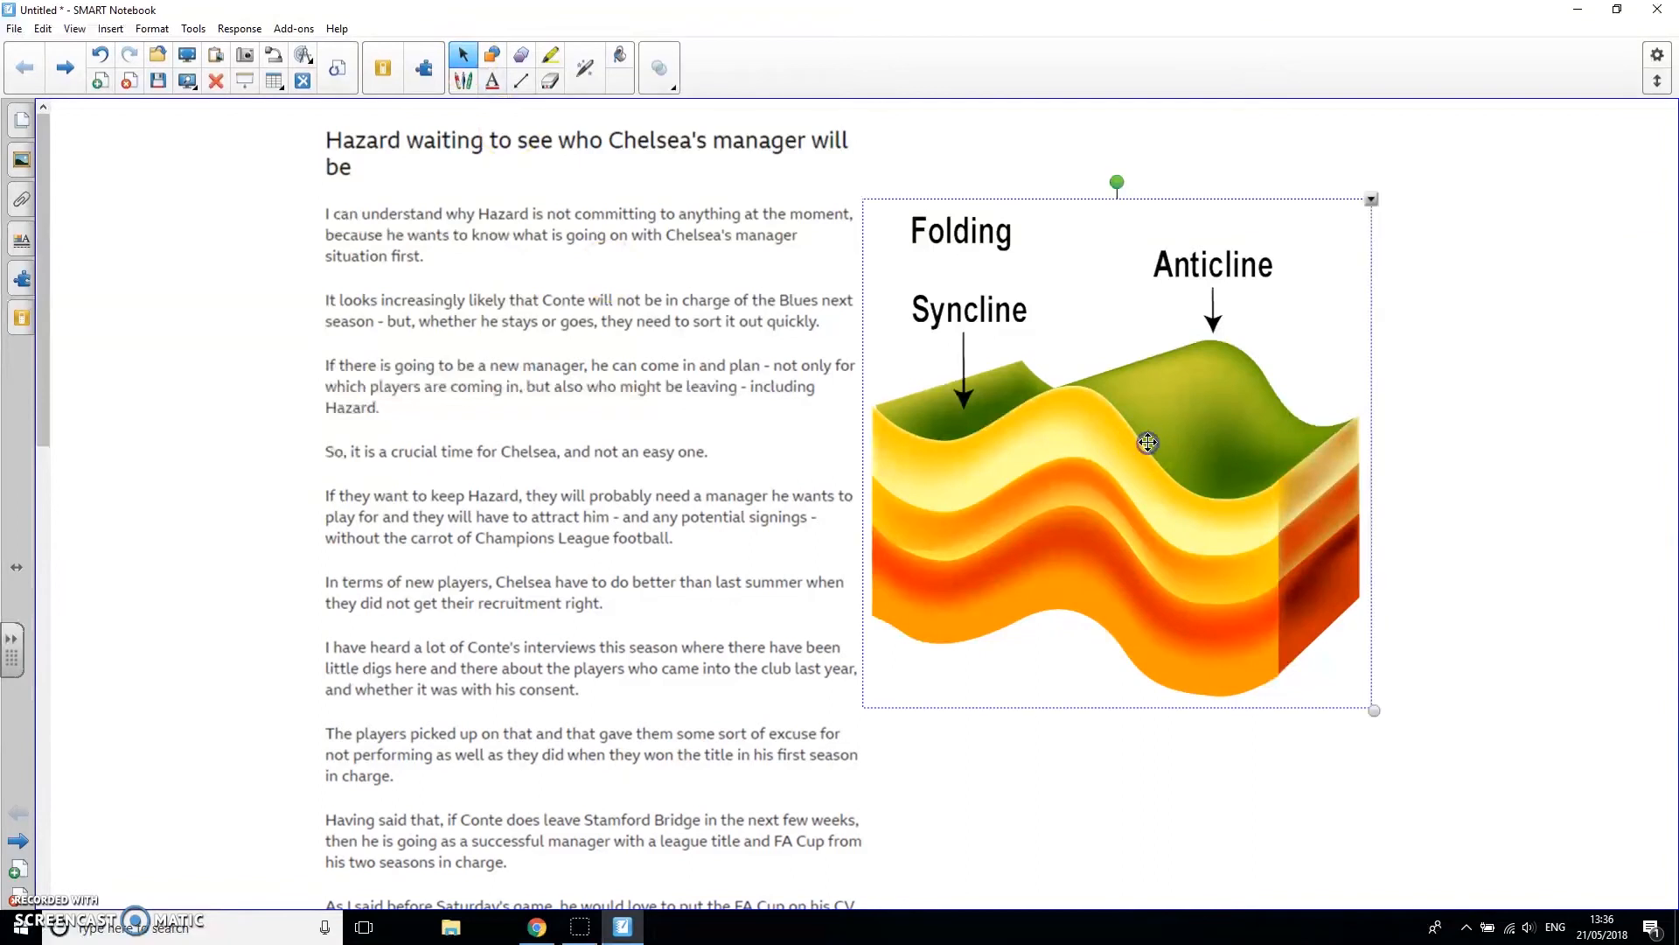
click(1371, 200)
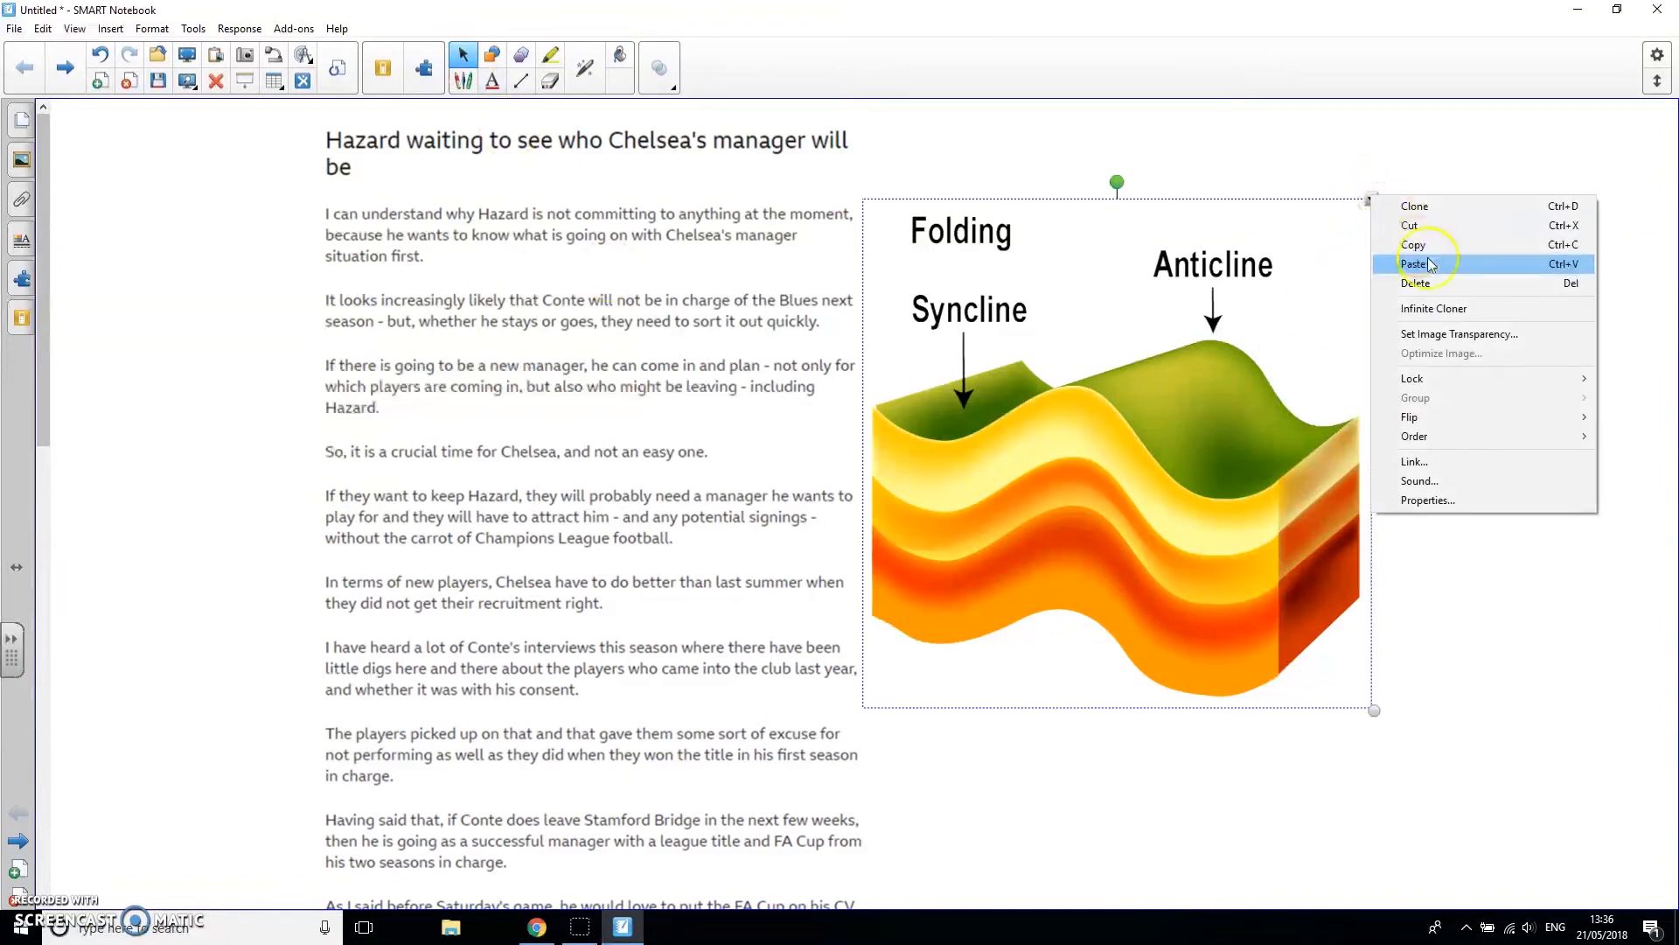
mouse_move(1496, 377)
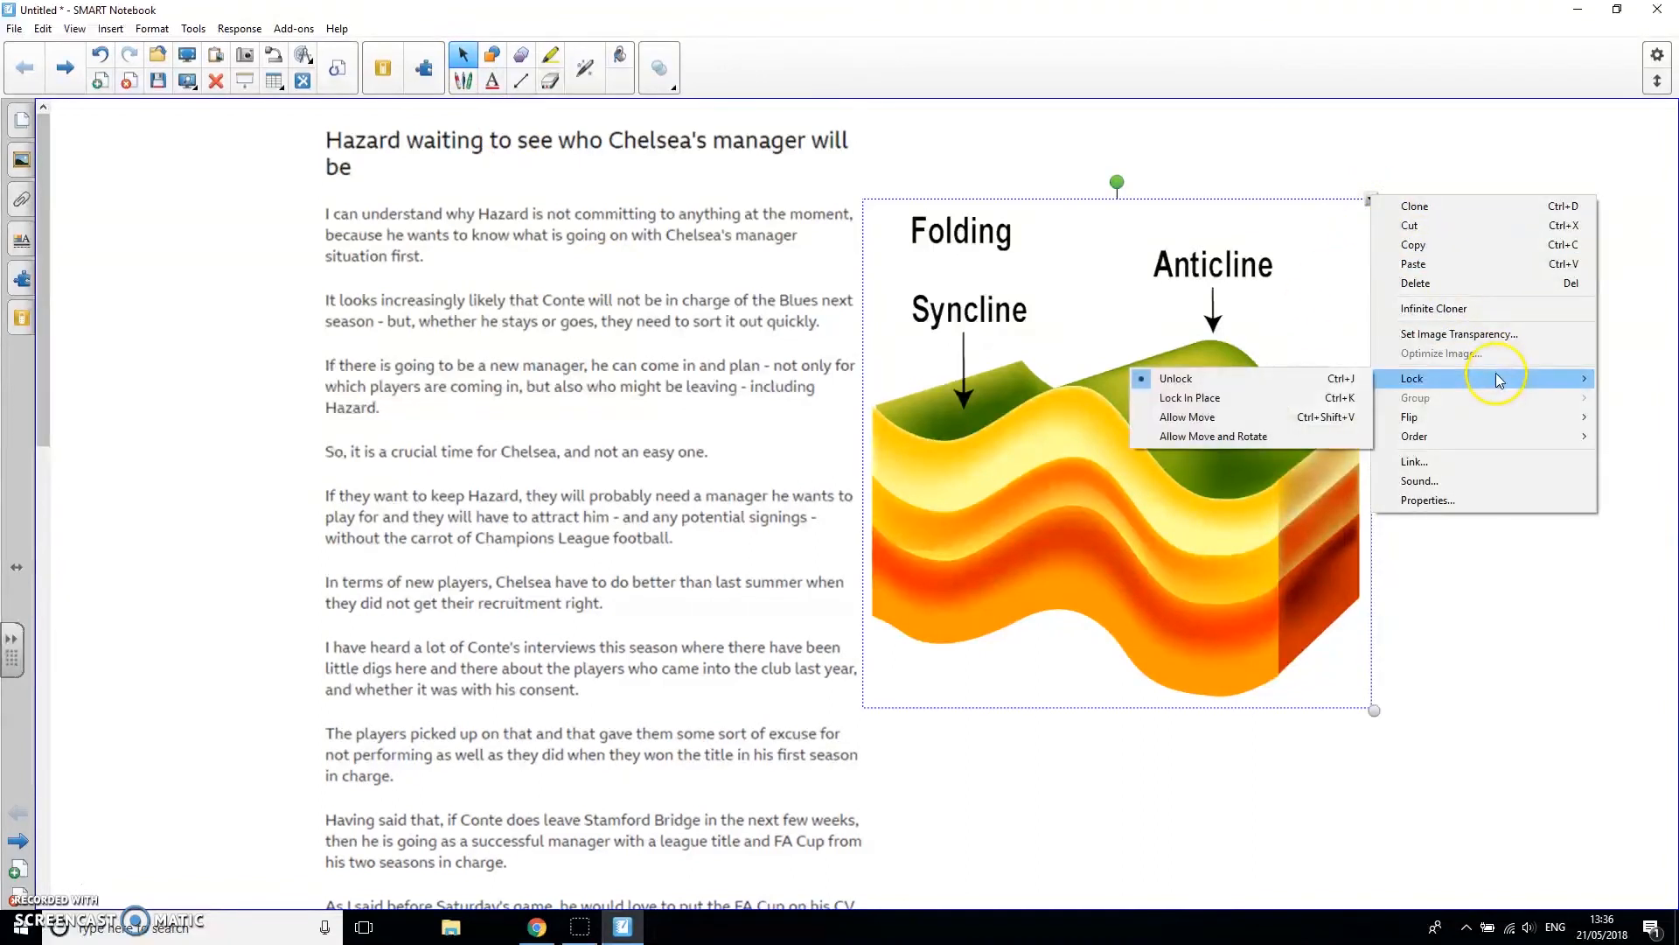
click(1237, 401)
Draw over the folding diagram below the Syncline label with the Magic Pen, dismiss its effect and return to the Select tool
click(587, 67)
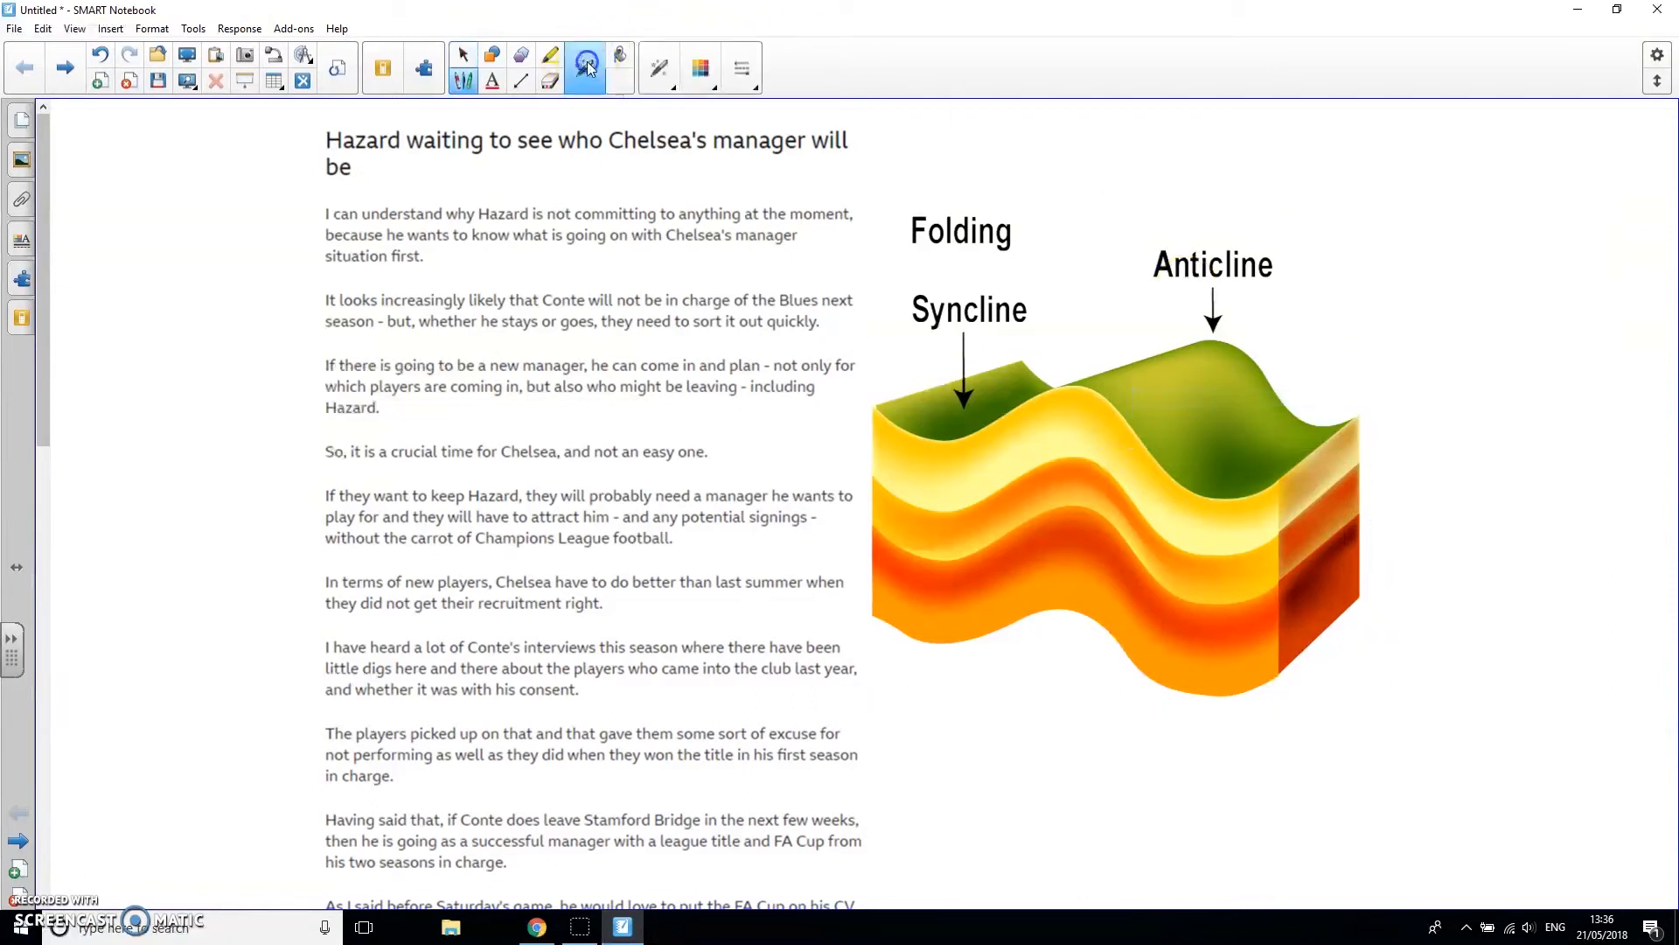
mouse_move(967, 329)
mouse_down()
mouse_move(897, 433)
mouse_move(1122, 428)
mouse_move(982, 327)
mouse_move(952, 337)
mouse_move(963, 213)
mouse_move(1191, 186)
mouse_move(1210, 416)
mouse_move(1032, 507)
mouse_move(1045, 529)
mouse_up()
click(1176, 491)
click(464, 55)
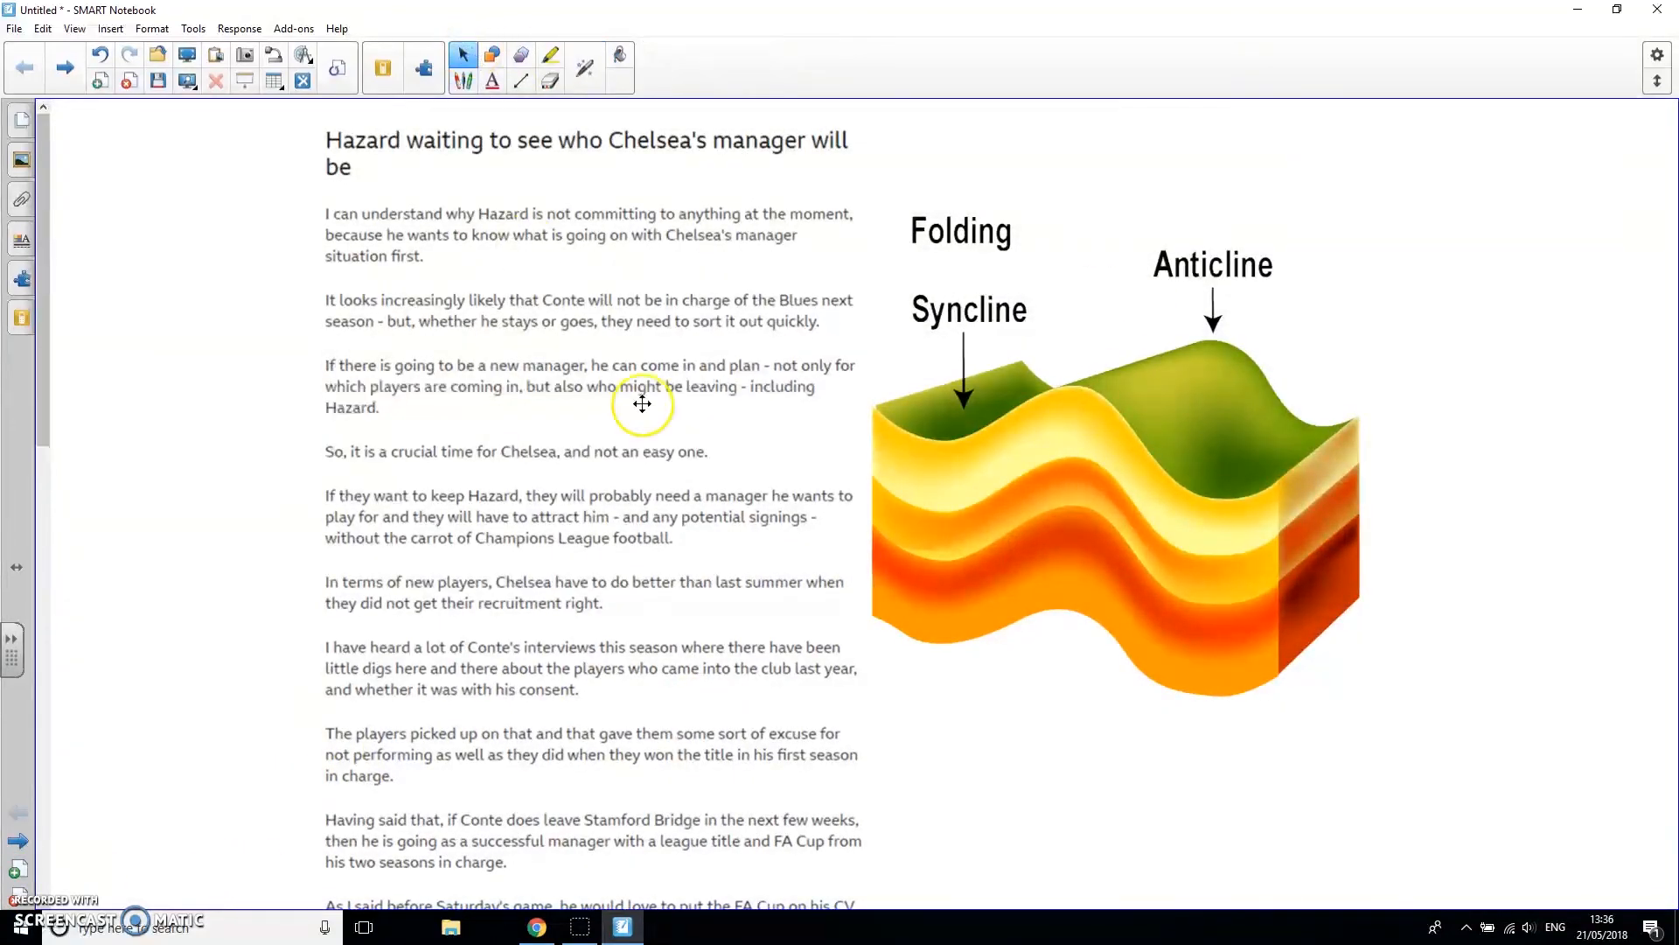